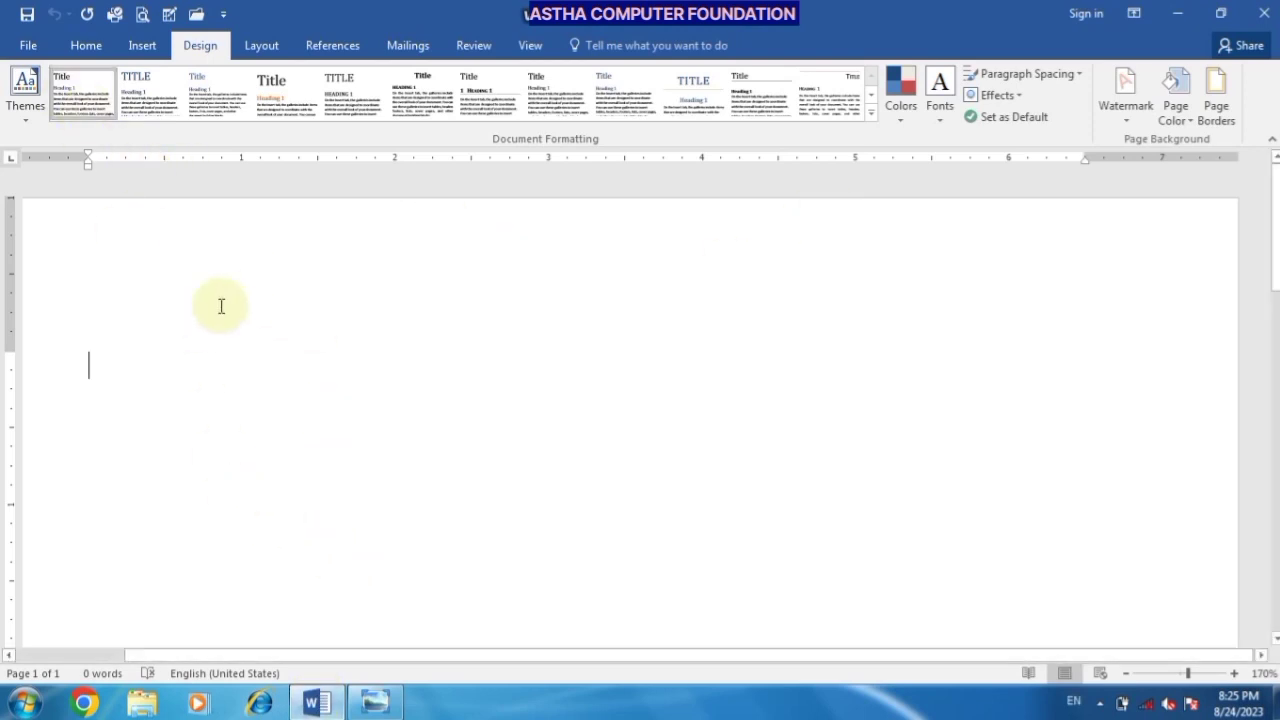
# Try several document themes, then apply the Basis theme, which turns the page background grey.
pyautogui.click(25, 115)
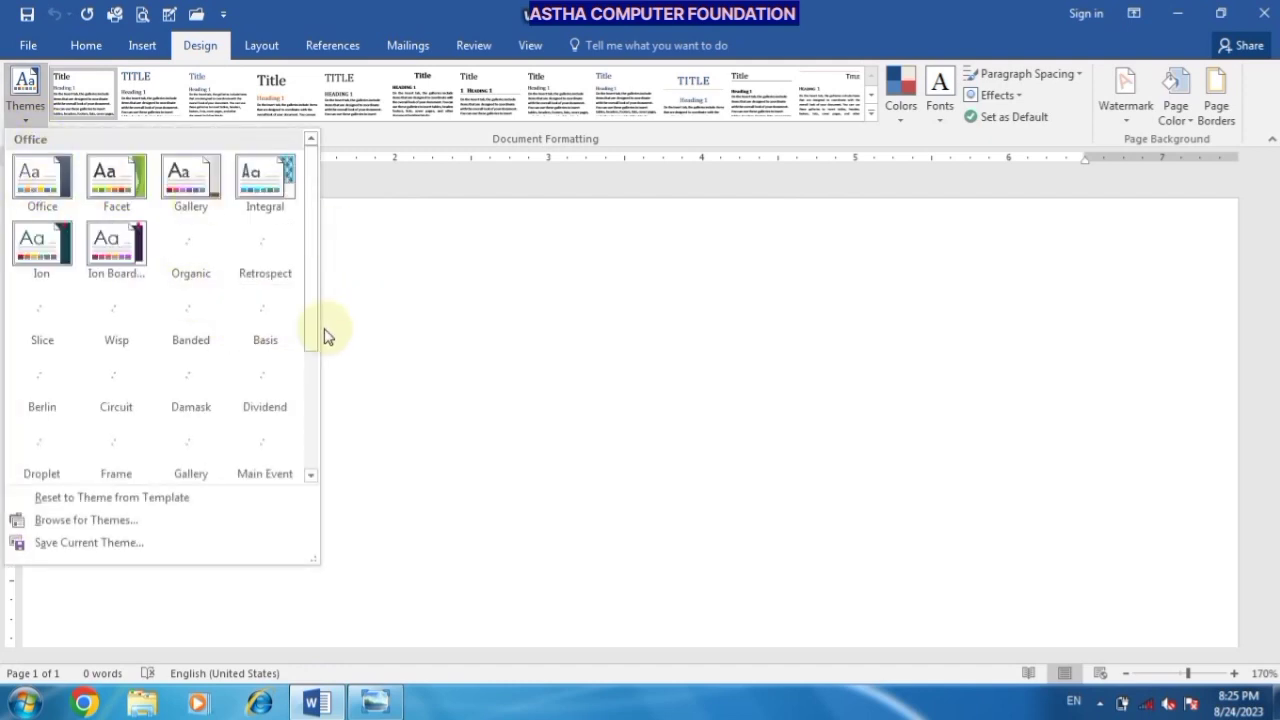
pyautogui.click(396, 271)
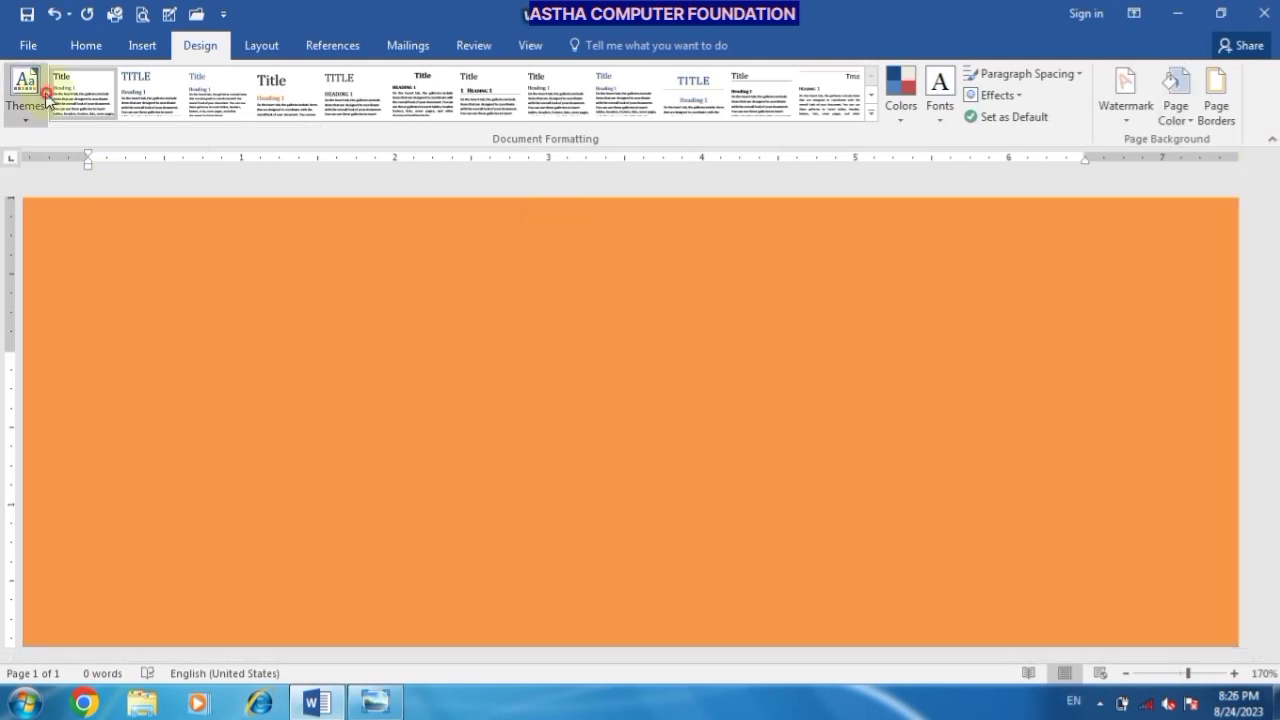
pyautogui.click(34, 105)
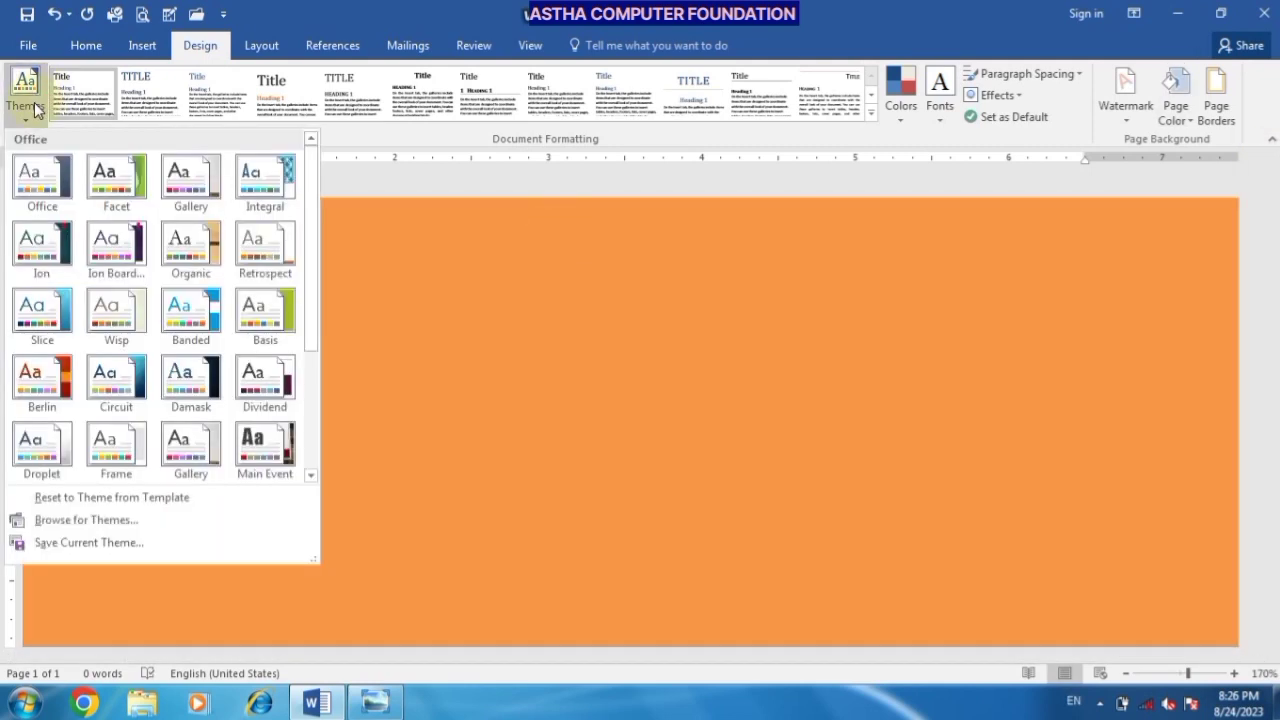
pyautogui.click(57, 300)
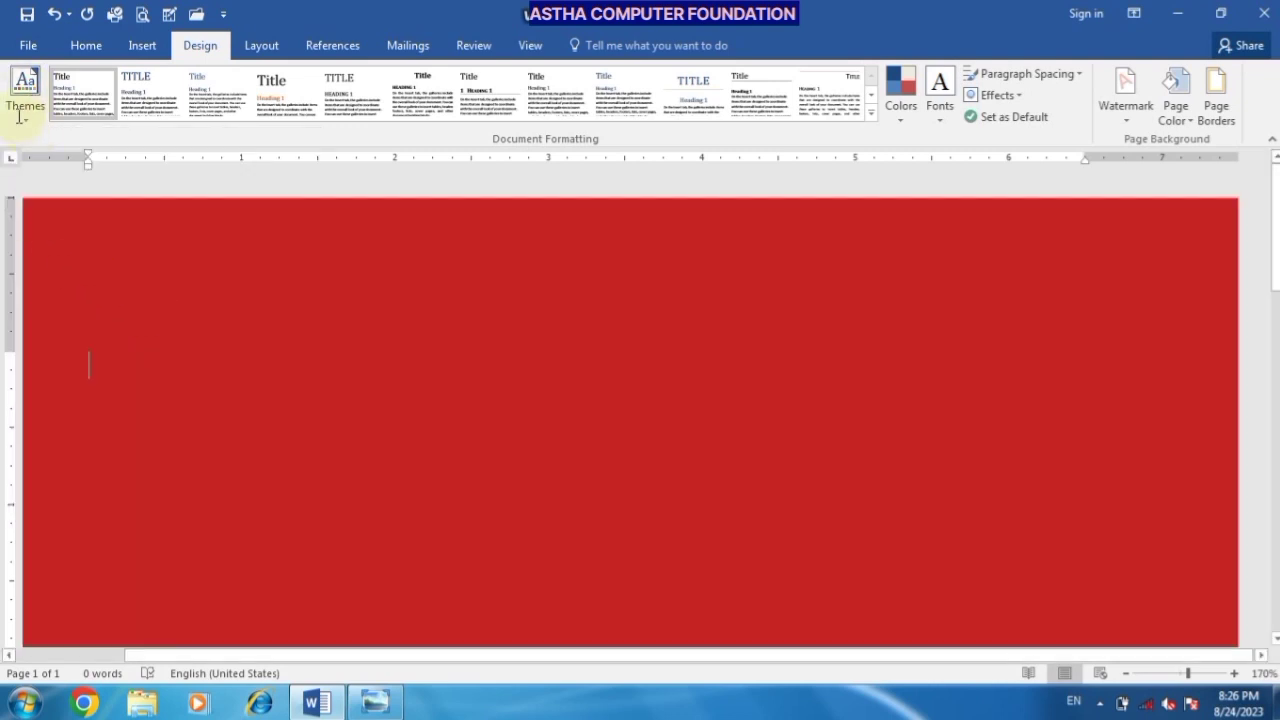
pyautogui.click(25, 95)
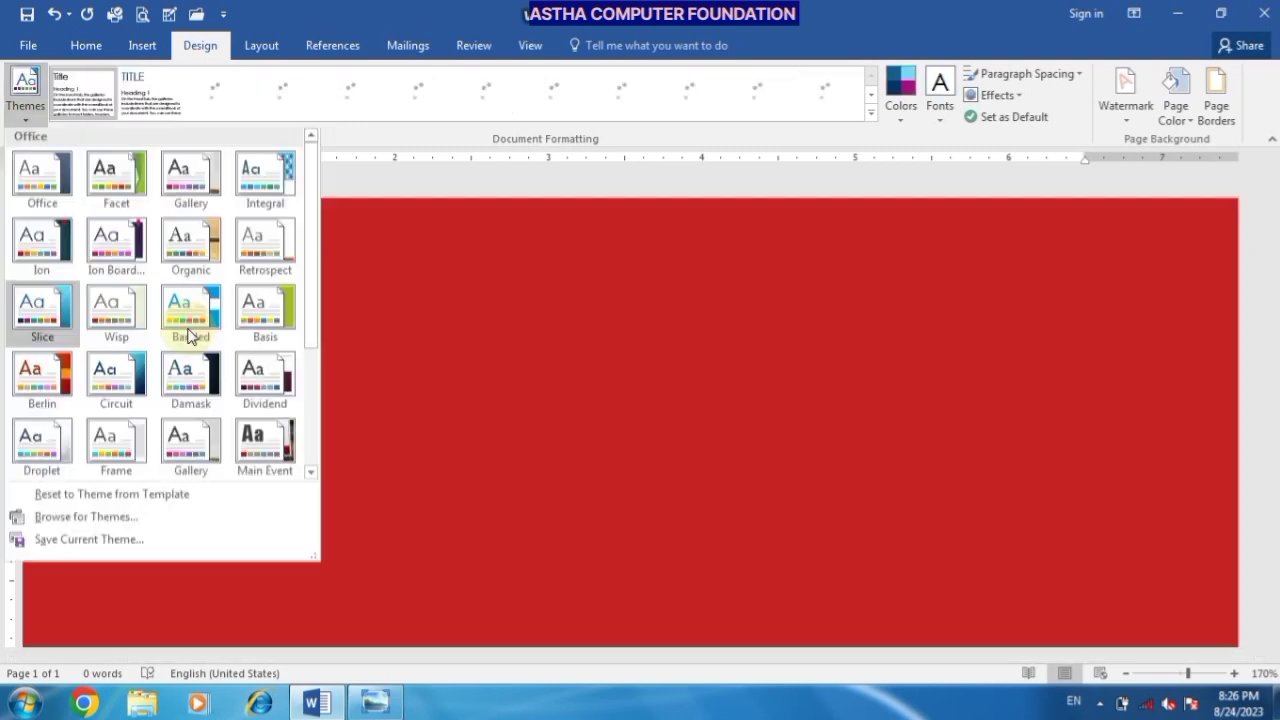
pyautogui.click(266, 310)
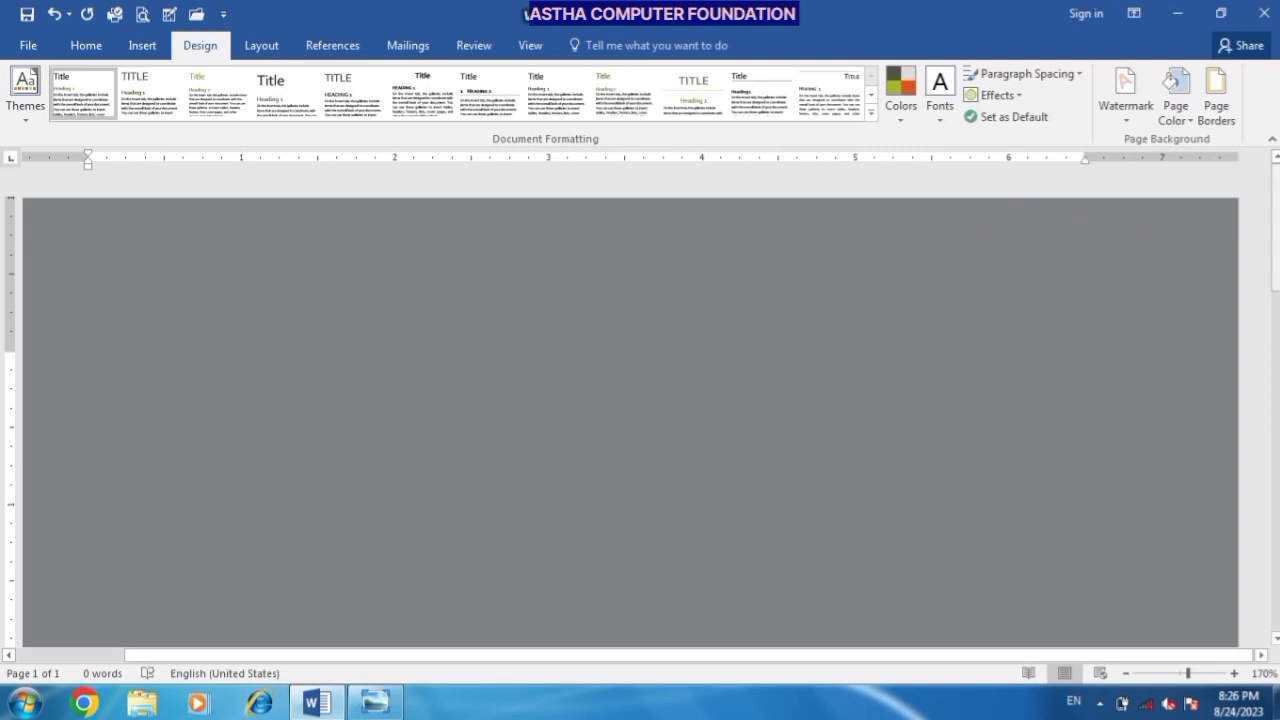
# Set the page colour to No Color so the page is plain white.
pyautogui.click(1181, 119)
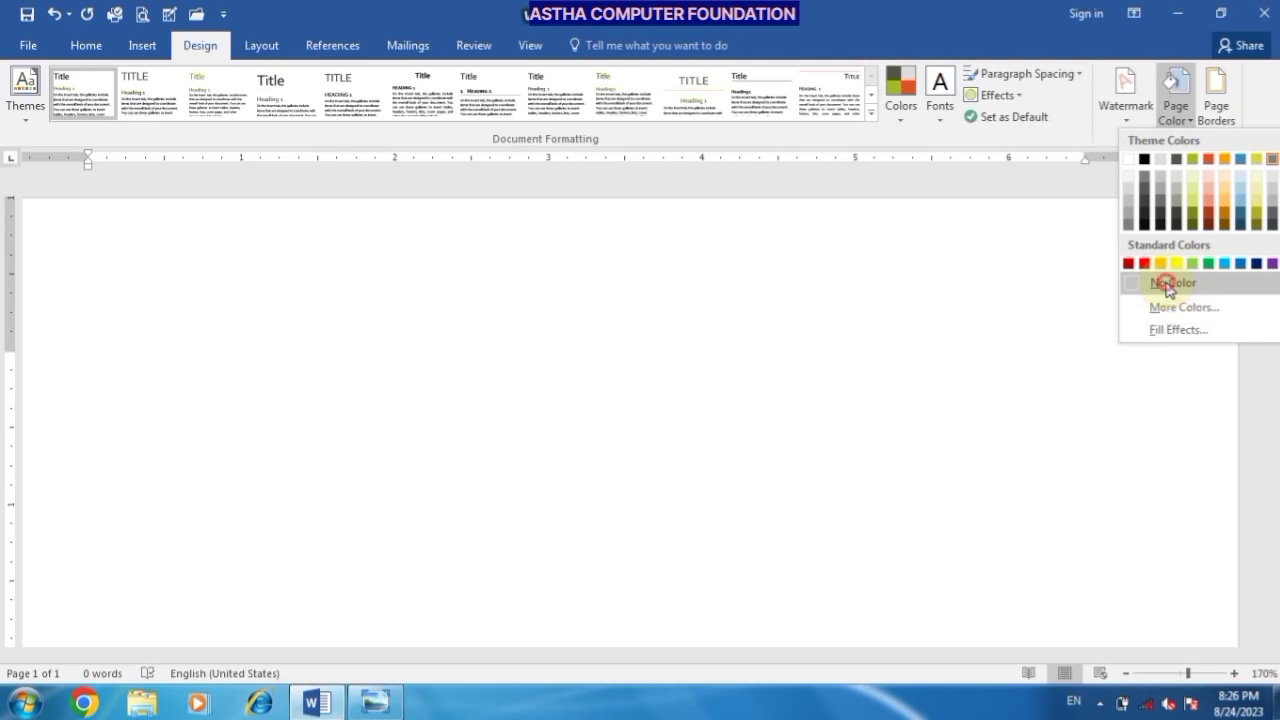
pyautogui.click(1168, 287)
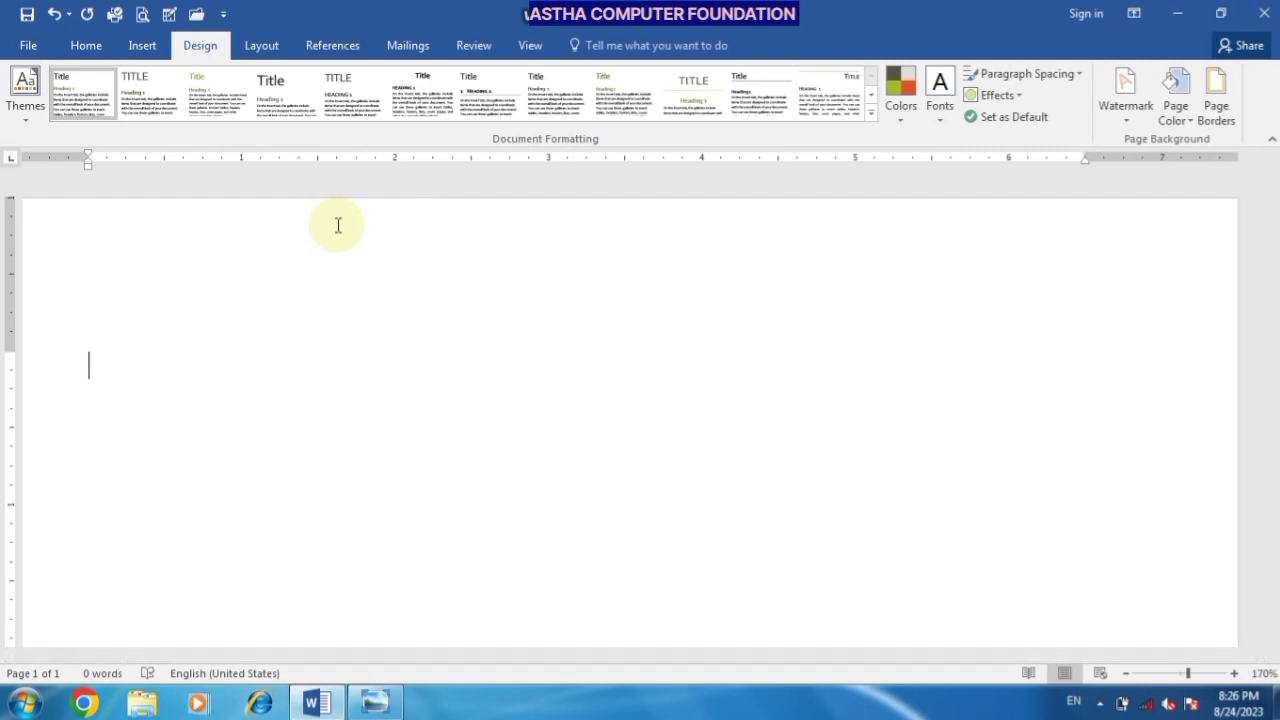
# Type the line TDTDTUDIYTDYD, push it down the page with blank lines, and select it.
pyautogui.write('TDTDTUDIYTDYD')
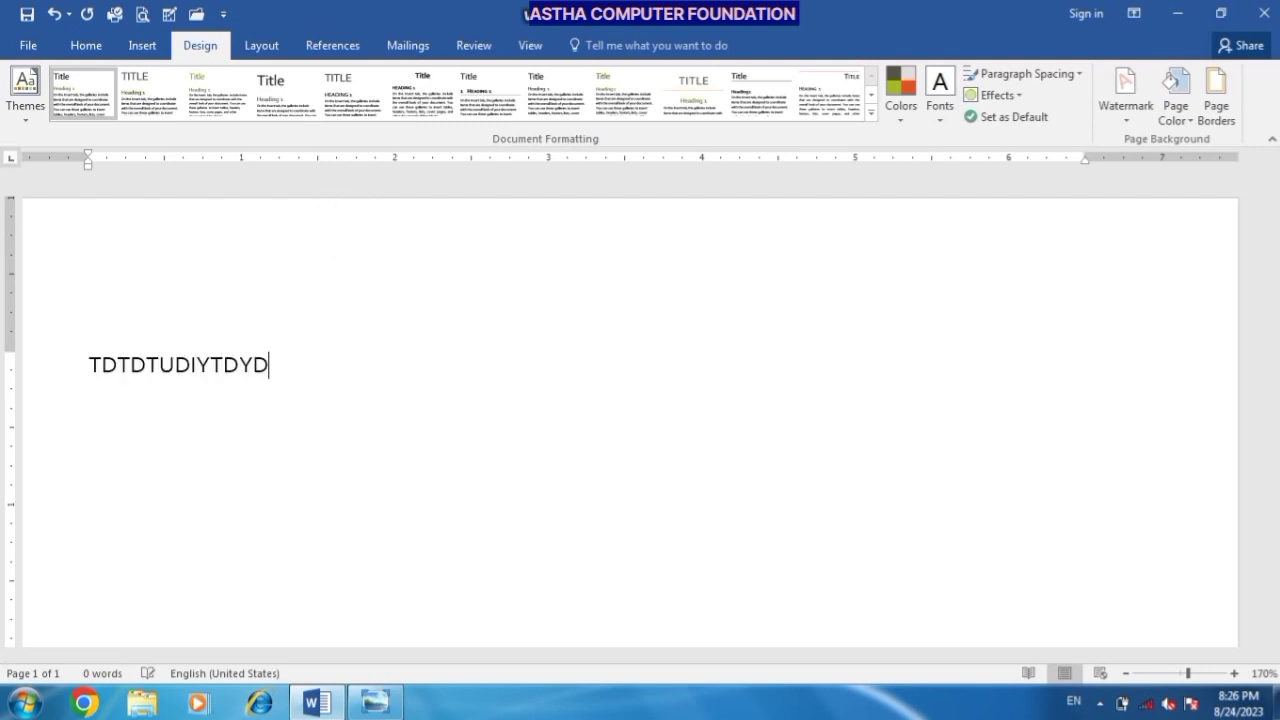
pyautogui.moveTo(290, 354); pyautogui.dragTo(74, 350)
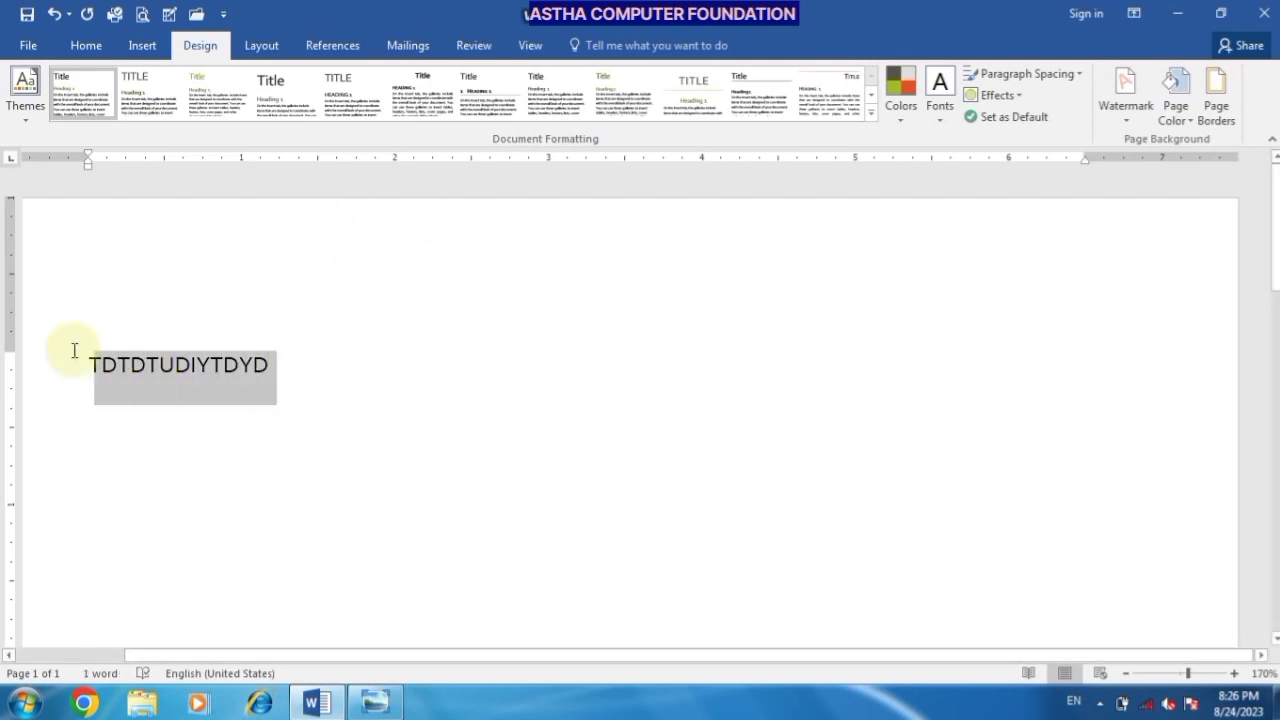
pyautogui.click(872, 116)
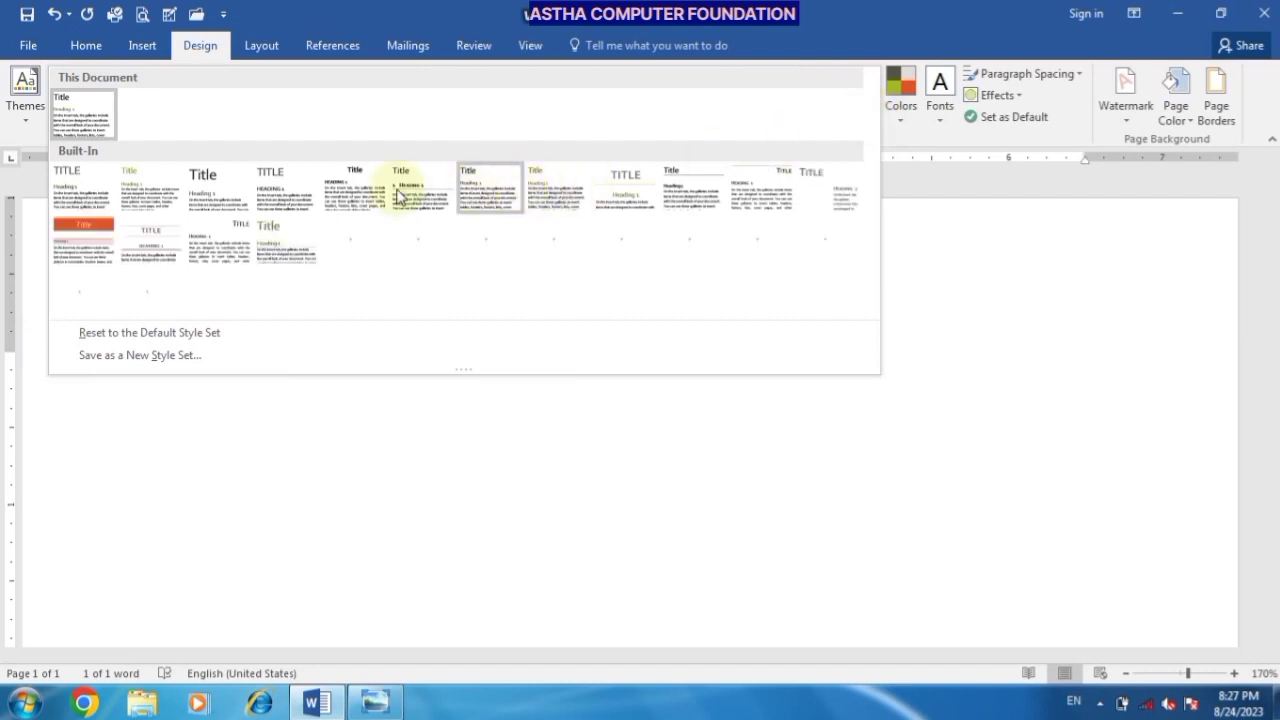
pyautogui.click(434, 460)
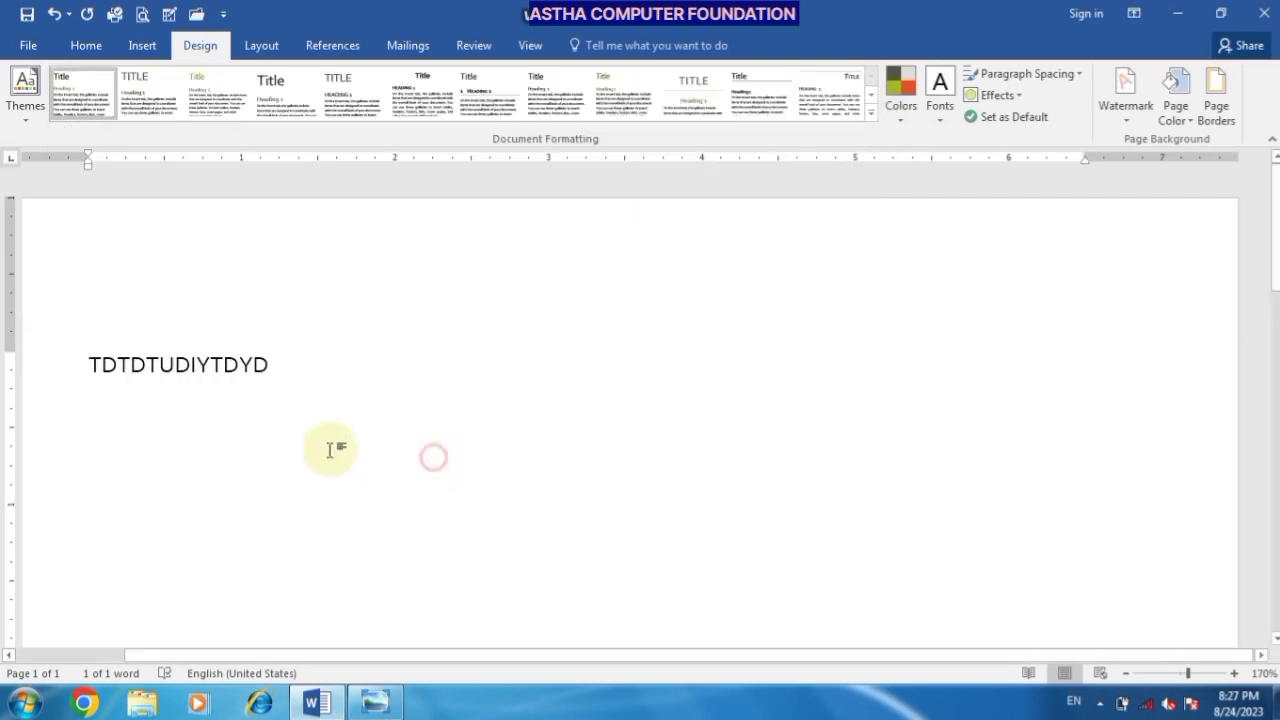
pyautogui.click(88, 366)
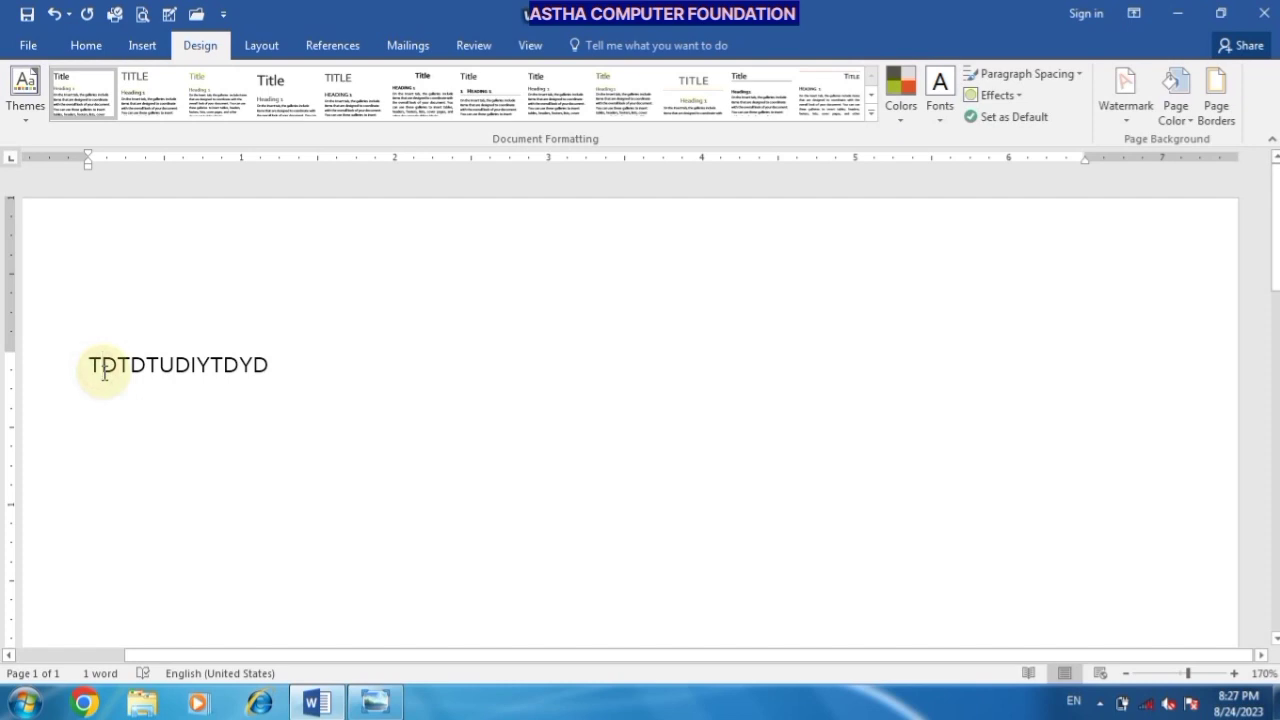
pyautogui.press('Return')
pyautogui.press('Return')
pyautogui.press('Return')
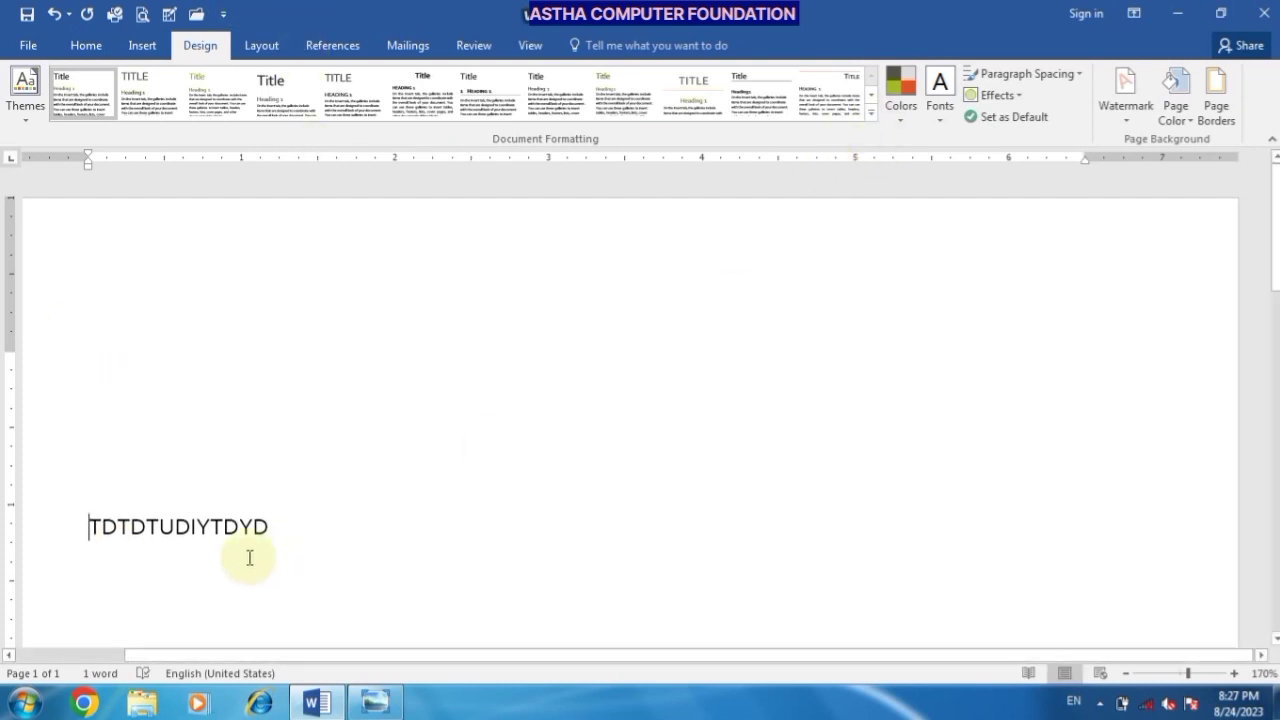
pyautogui.moveTo(277, 526); pyautogui.dragTo(60, 525)
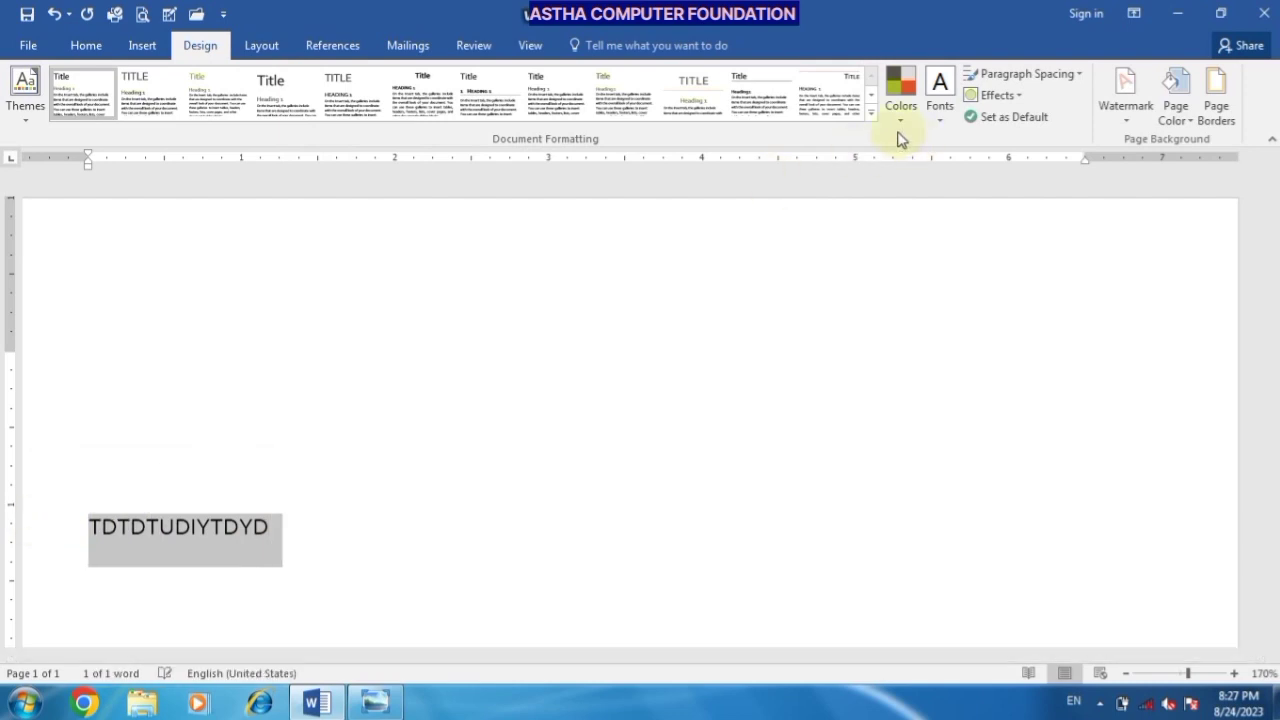
pyautogui.click(871, 118)
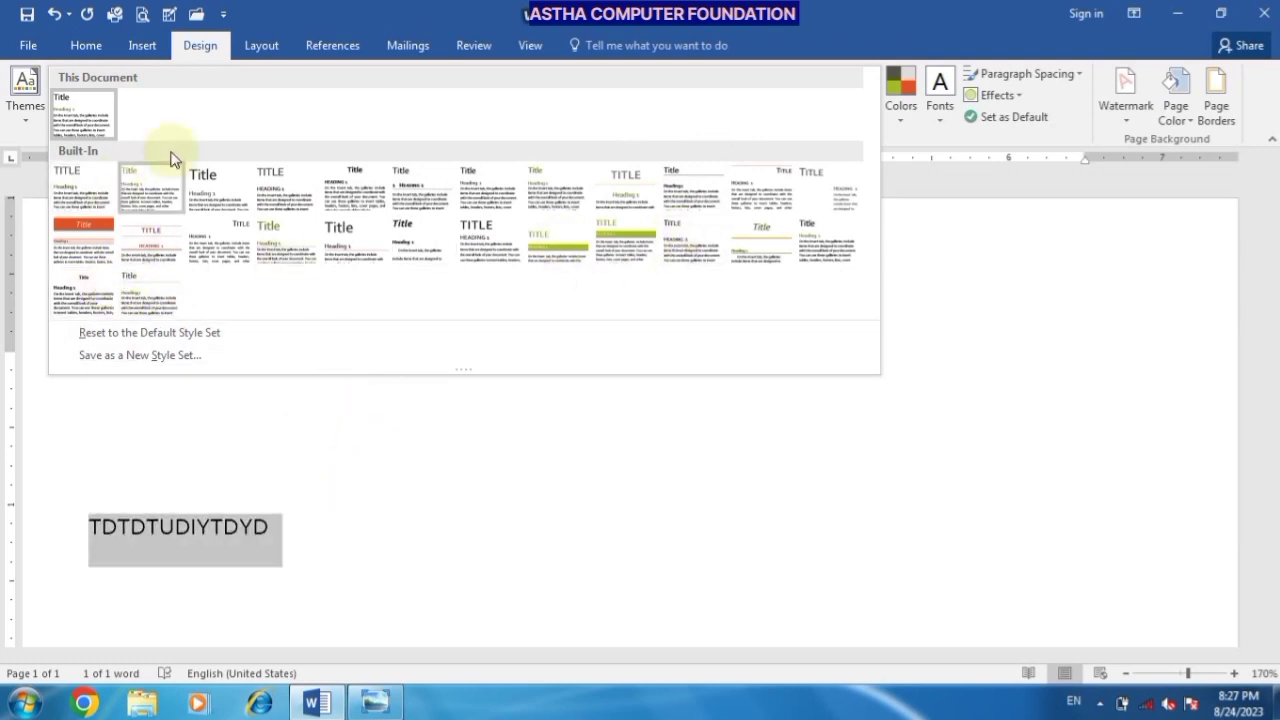
pyautogui.click(271, 483)
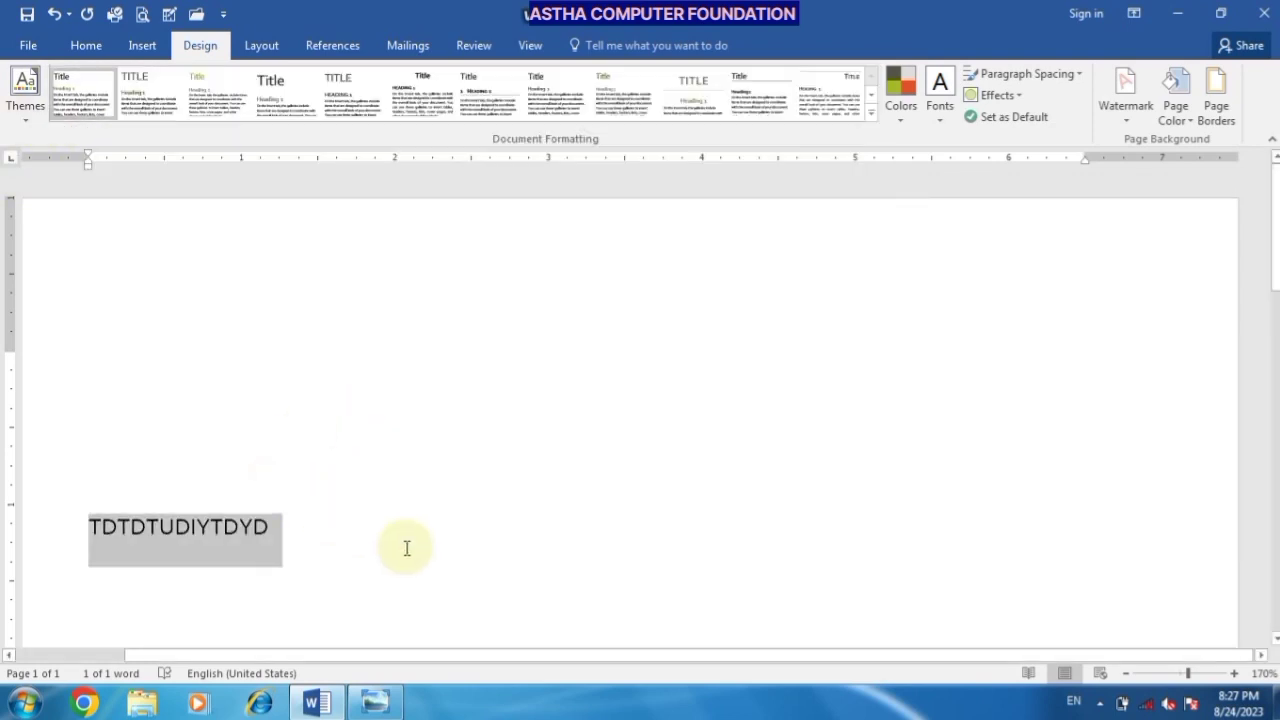
pyautogui.click(902, 128)
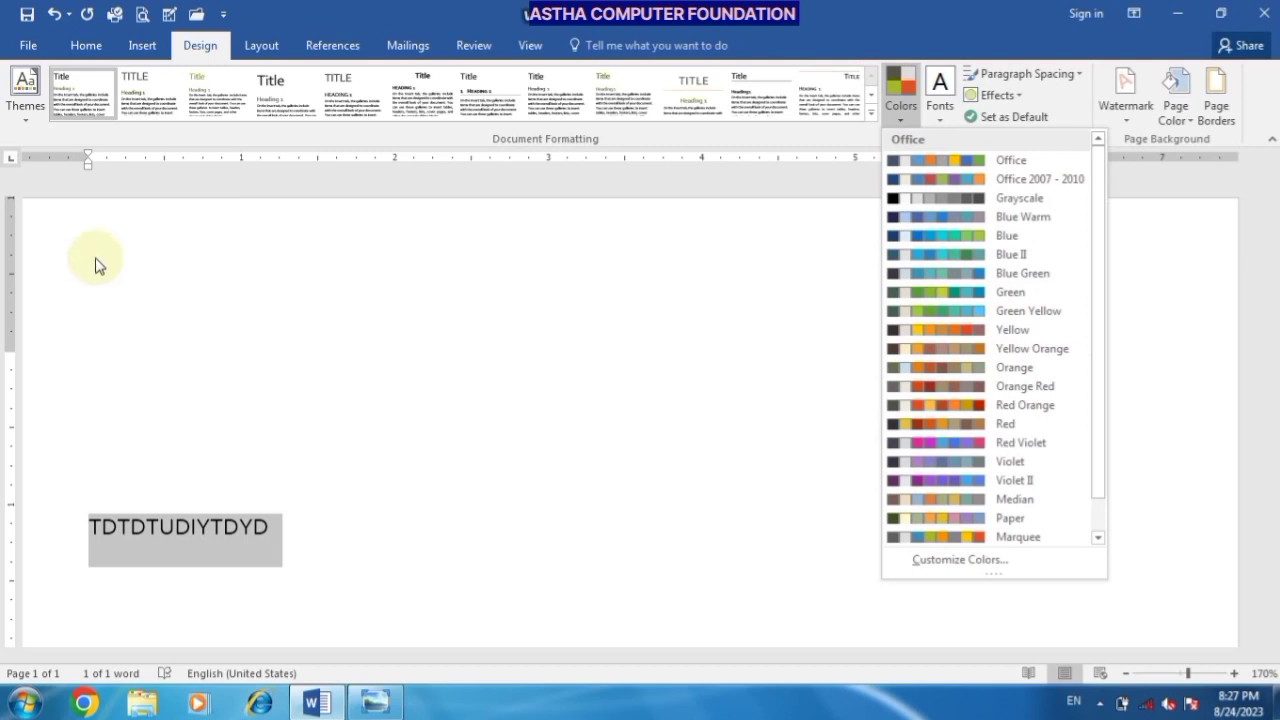
pyautogui.click(316, 508)
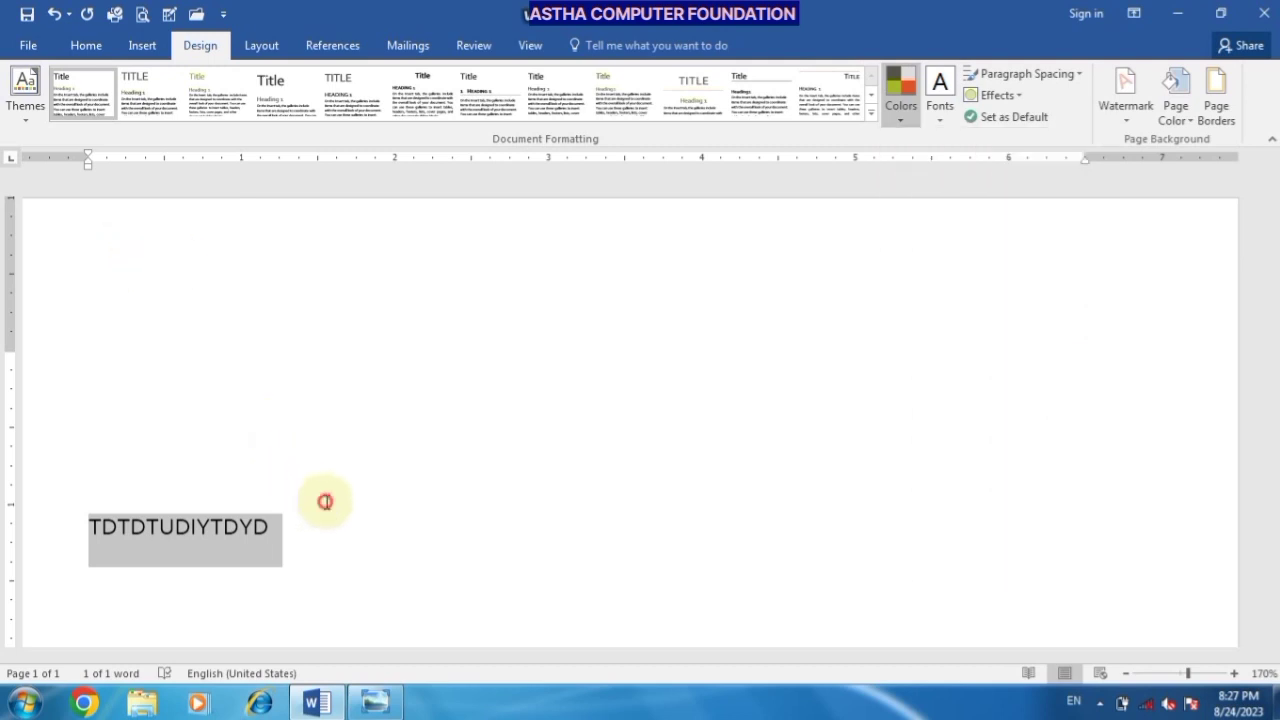
# Make the page background orange and look through the colour schemes without changing them.
pyautogui.click(1176, 114)
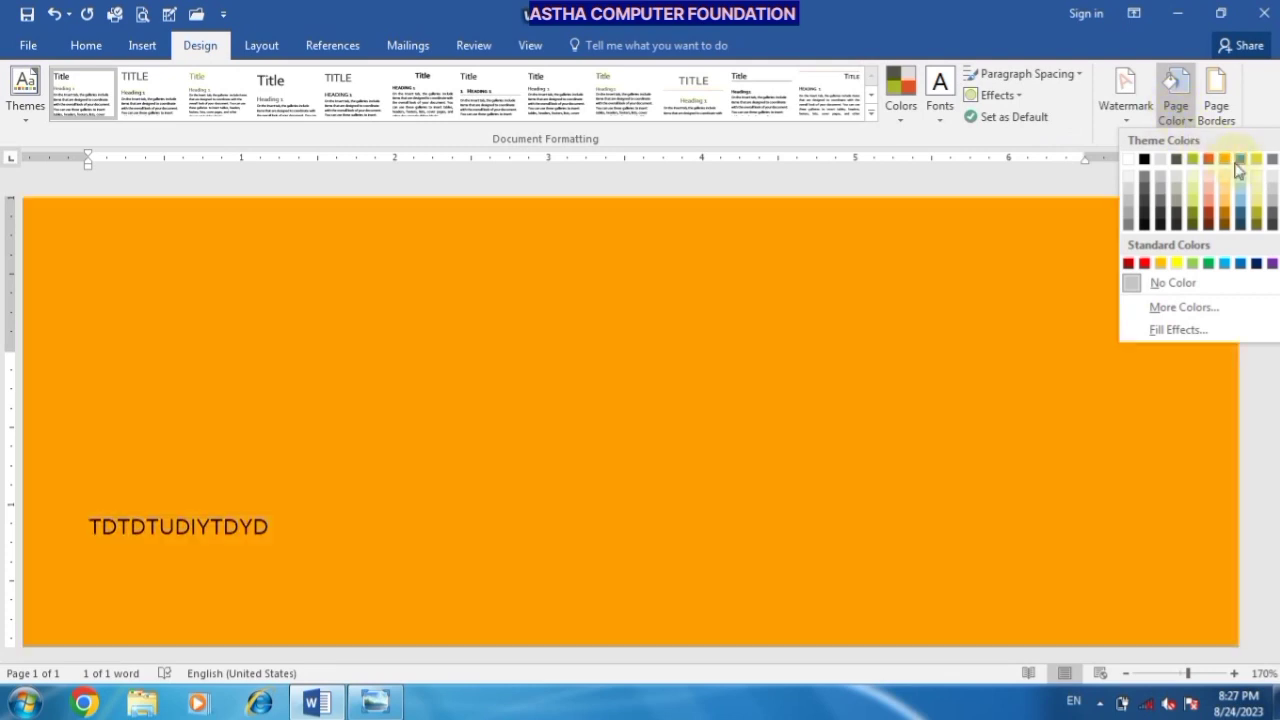
pyautogui.click(1226, 160)
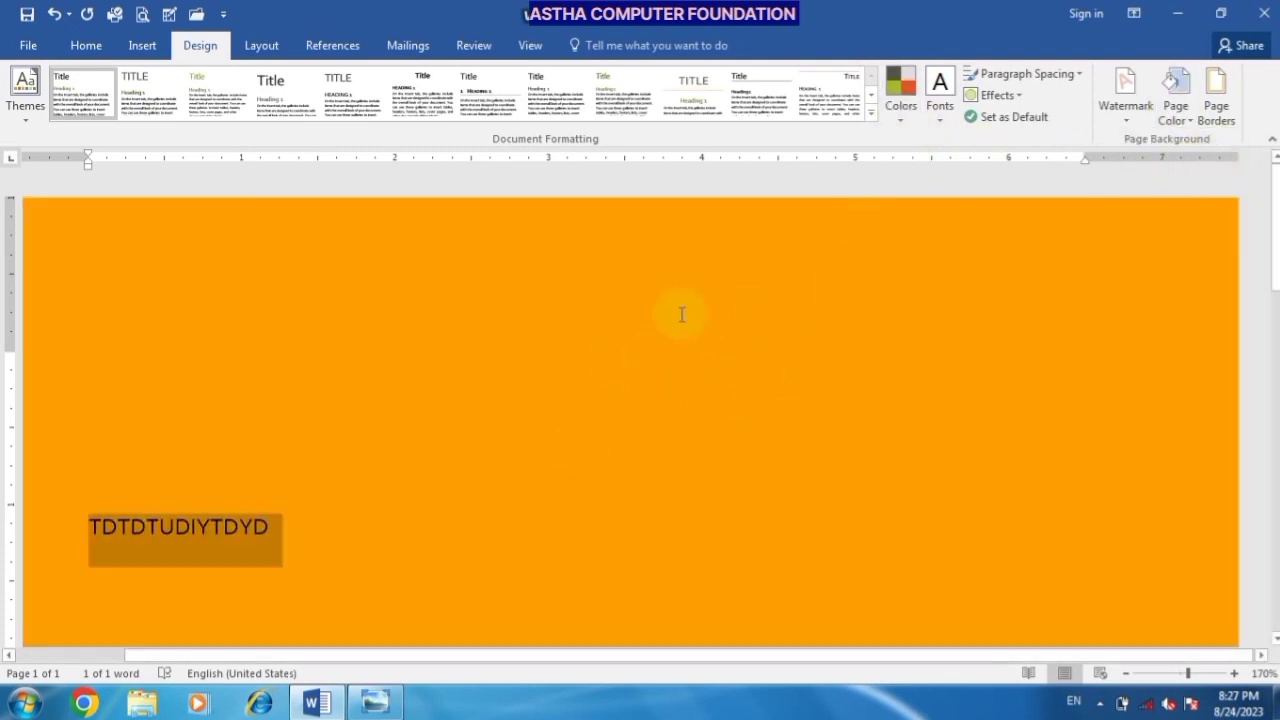
pyautogui.click(901, 112)
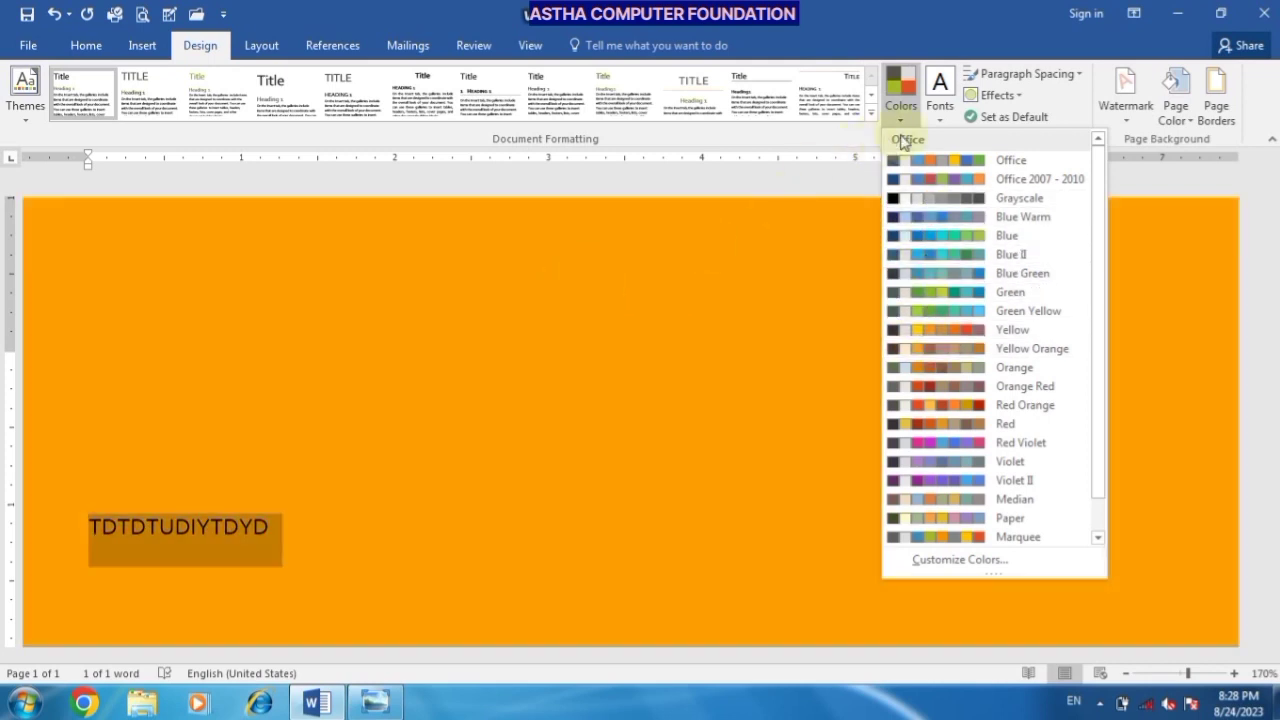
pyautogui.click(676, 283)
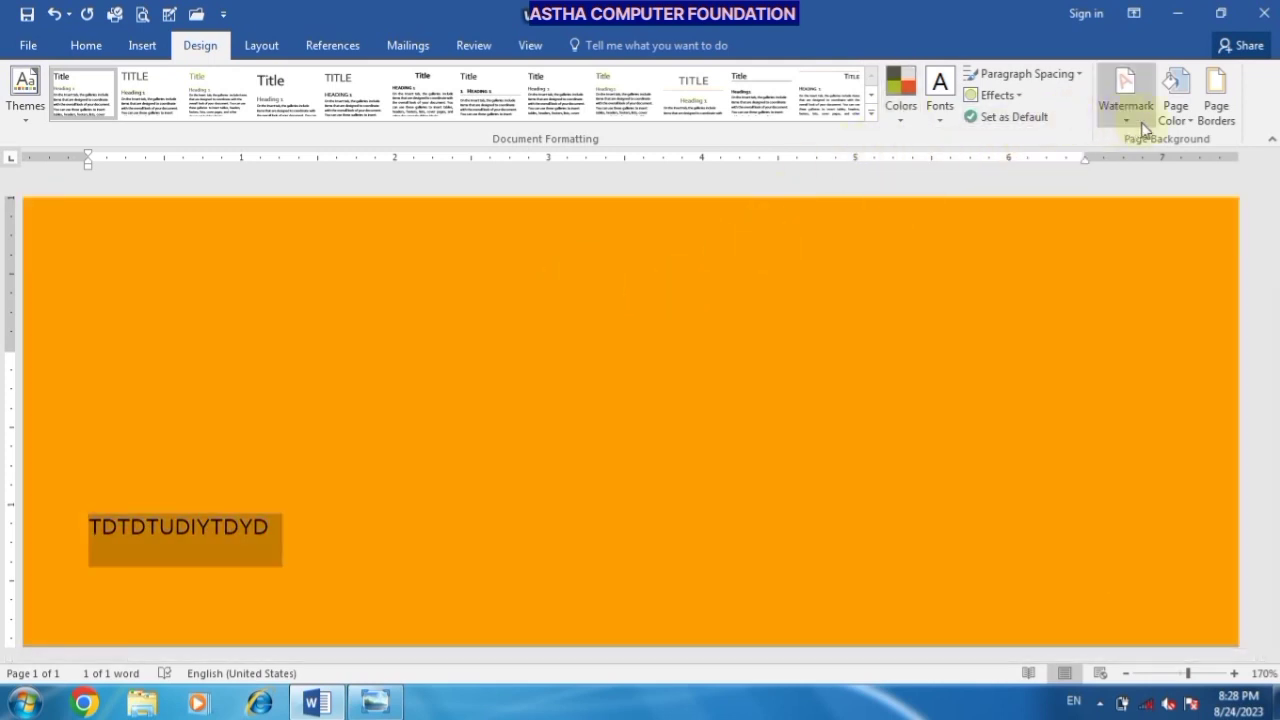
# Remove the orange page background and bring up the theme fonts list.
pyautogui.click(1180, 115)
pyautogui.click(1147, 280)
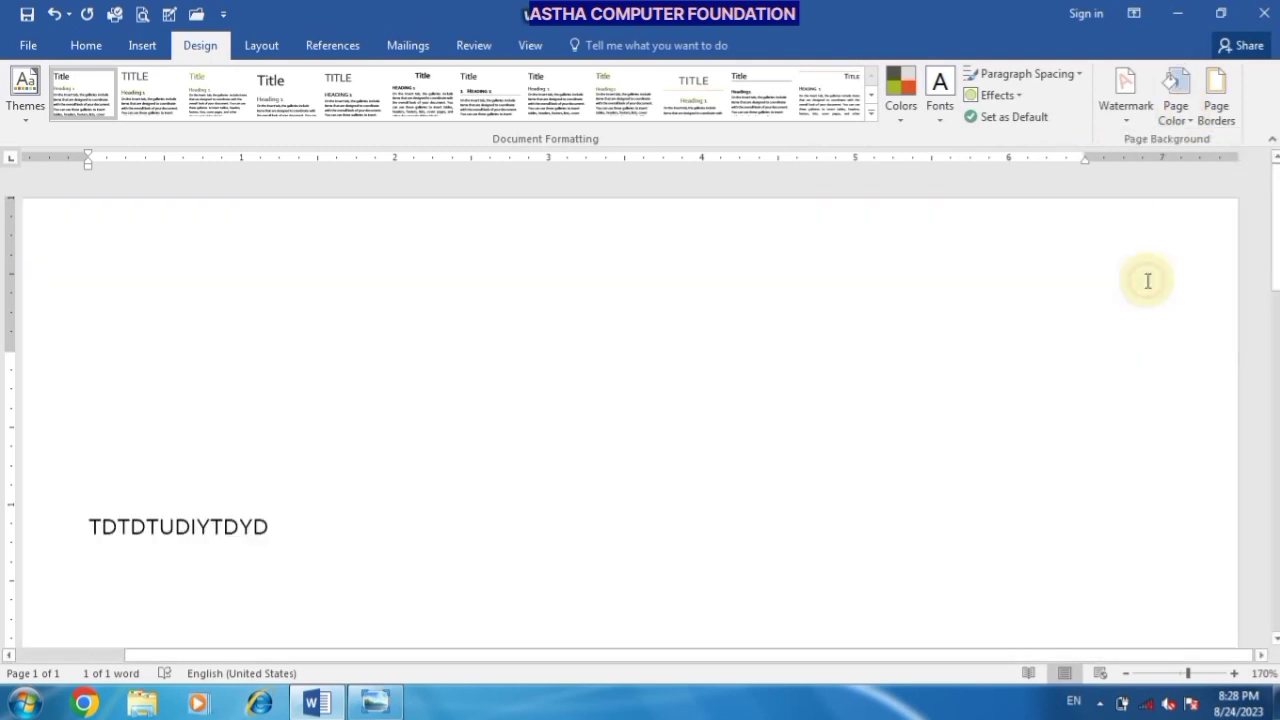
pyautogui.click(935, 120)
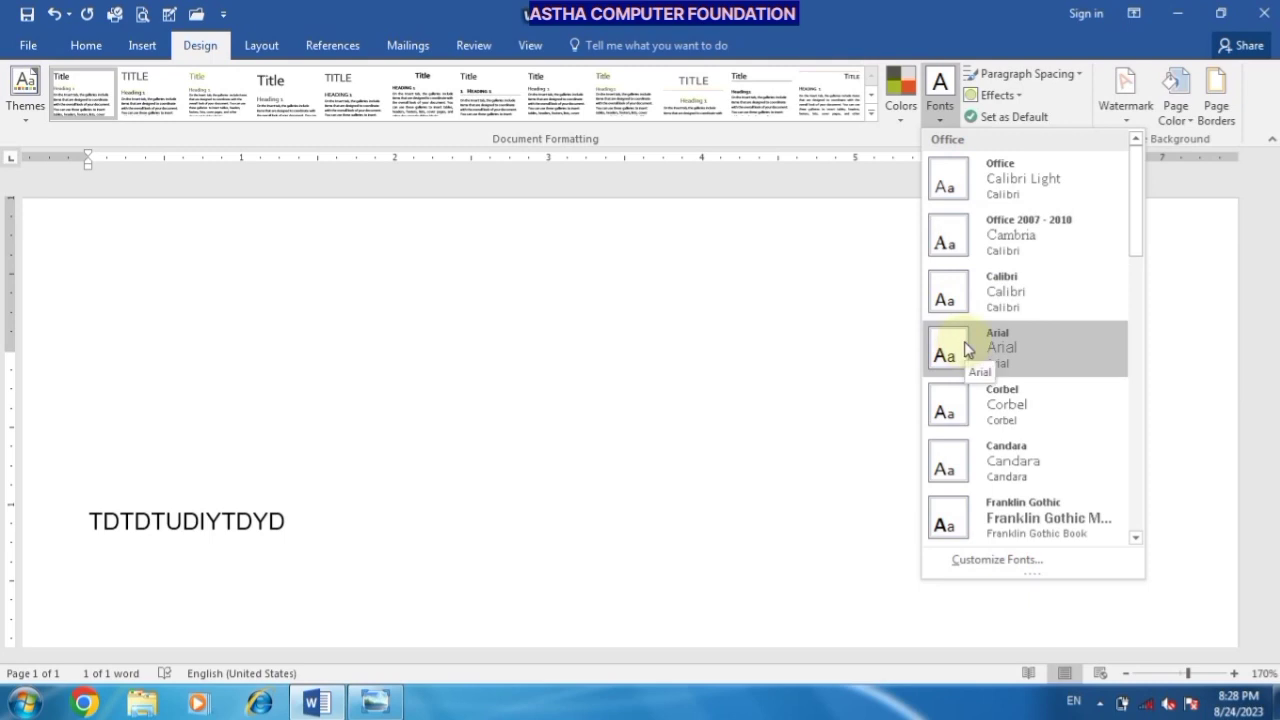
# Close the fonts list, then select and delete the line TDTDTUDIYTDYD.
pyautogui.scroll(-3, 977, 505)
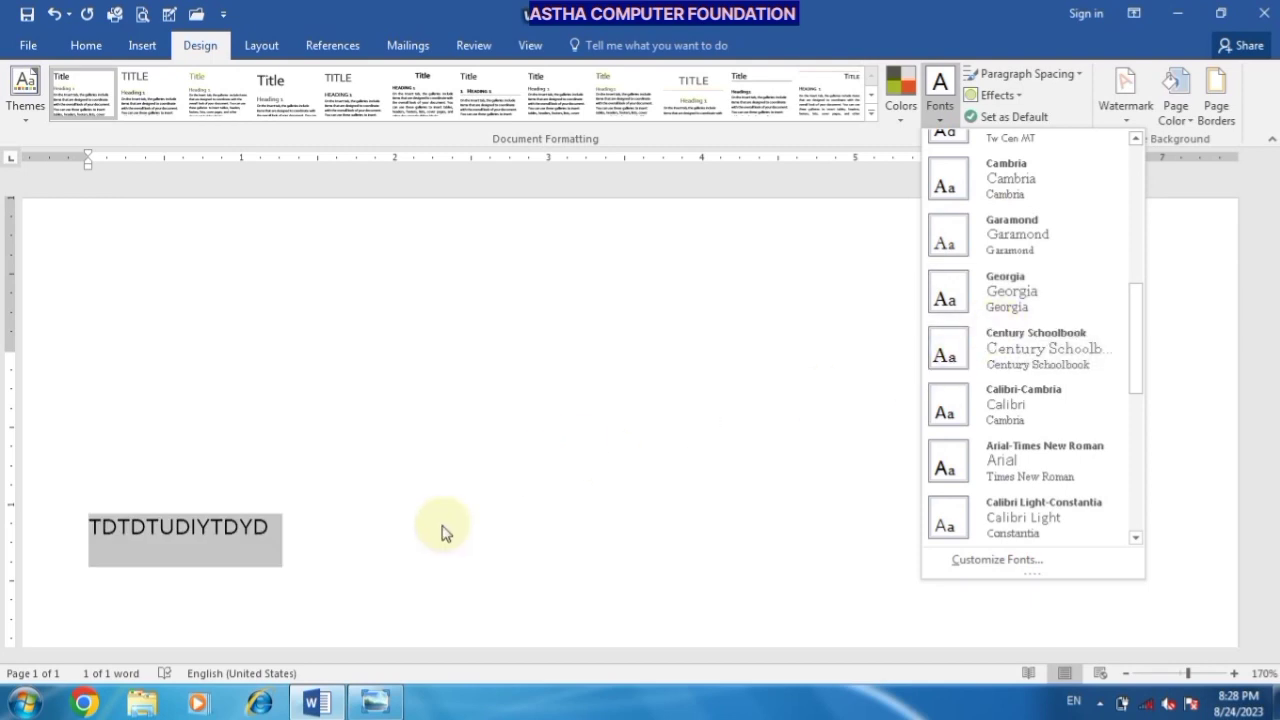
pyautogui.click(399, 490)
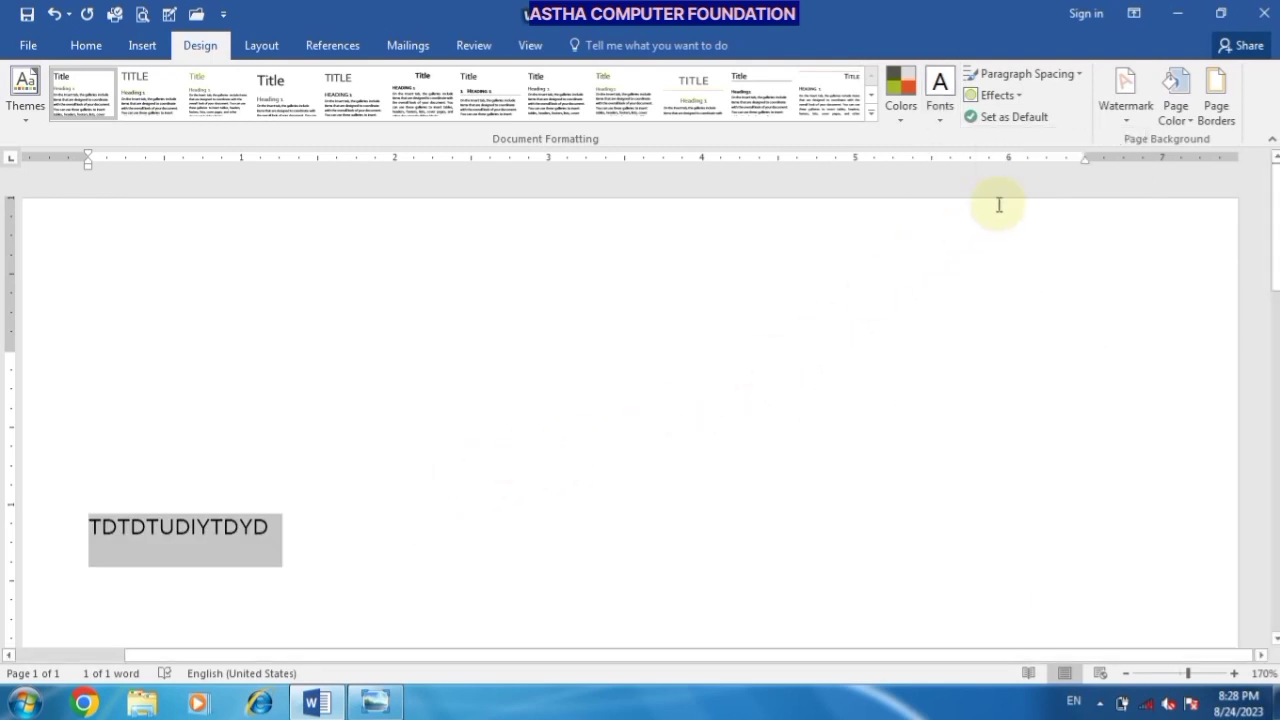
pyautogui.click(310, 528)
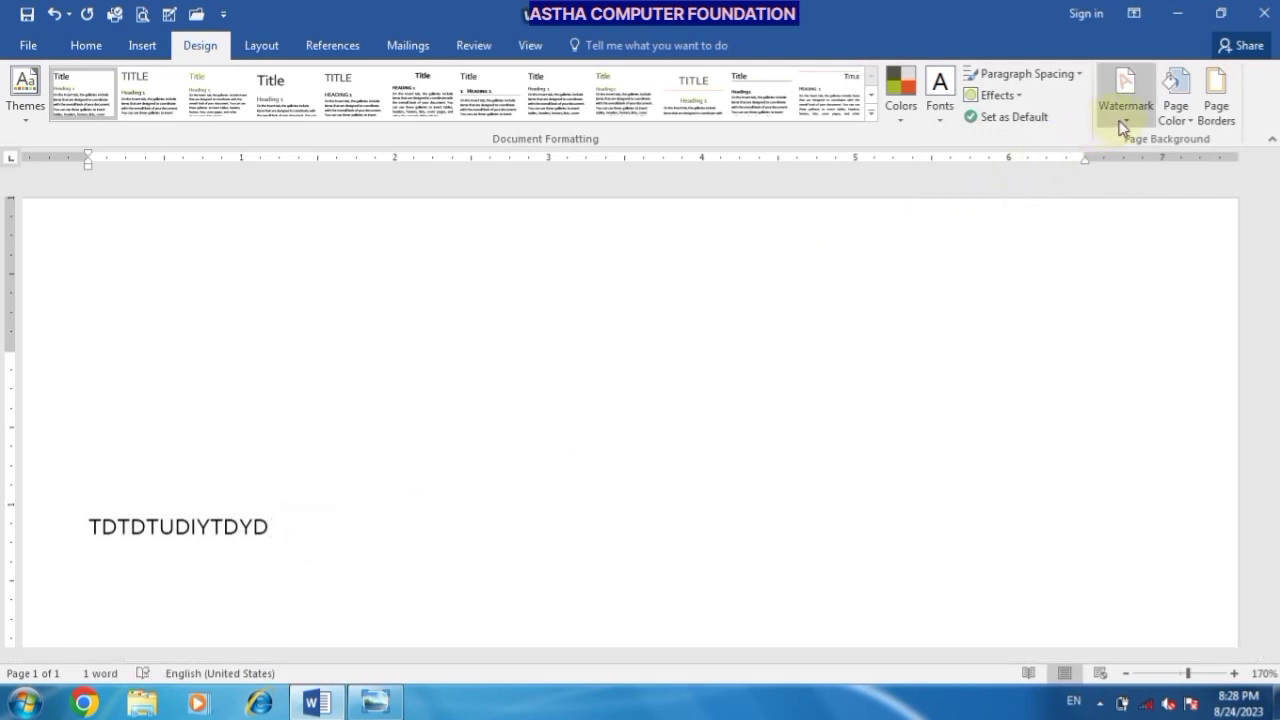
pyautogui.click(311, 525)
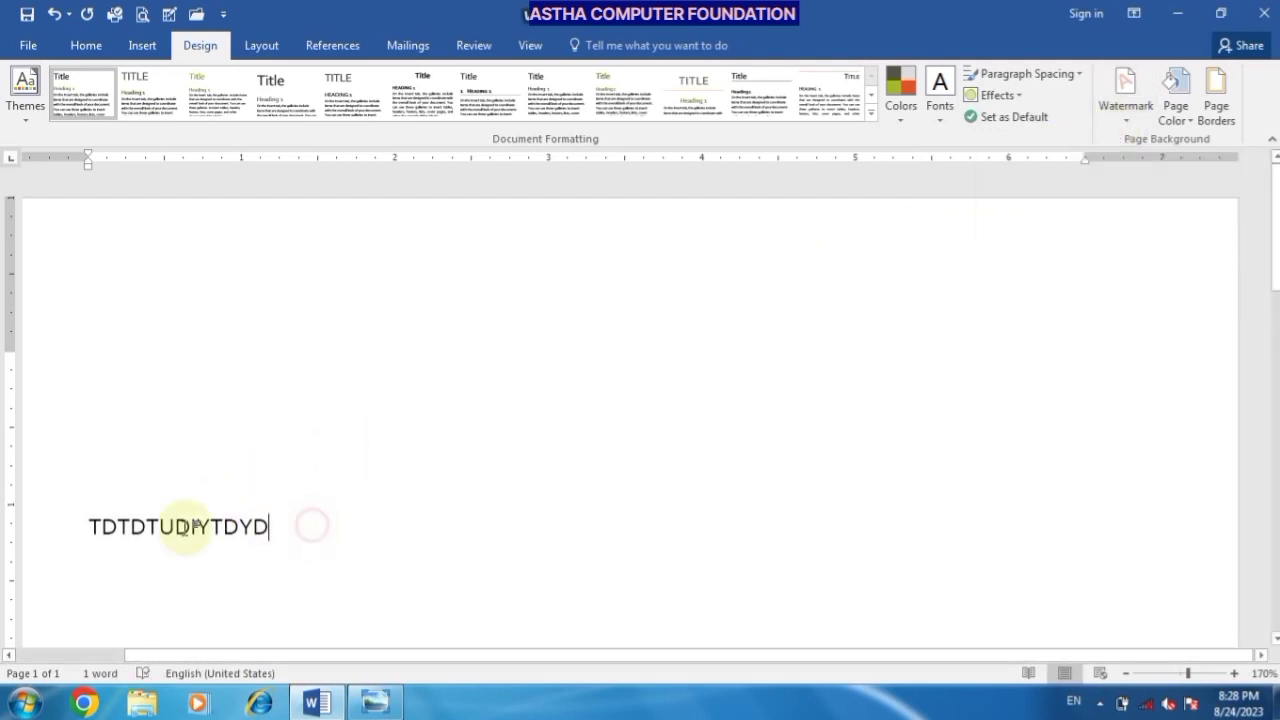
pyautogui.click(36, 515)
pyautogui.press('Delete')
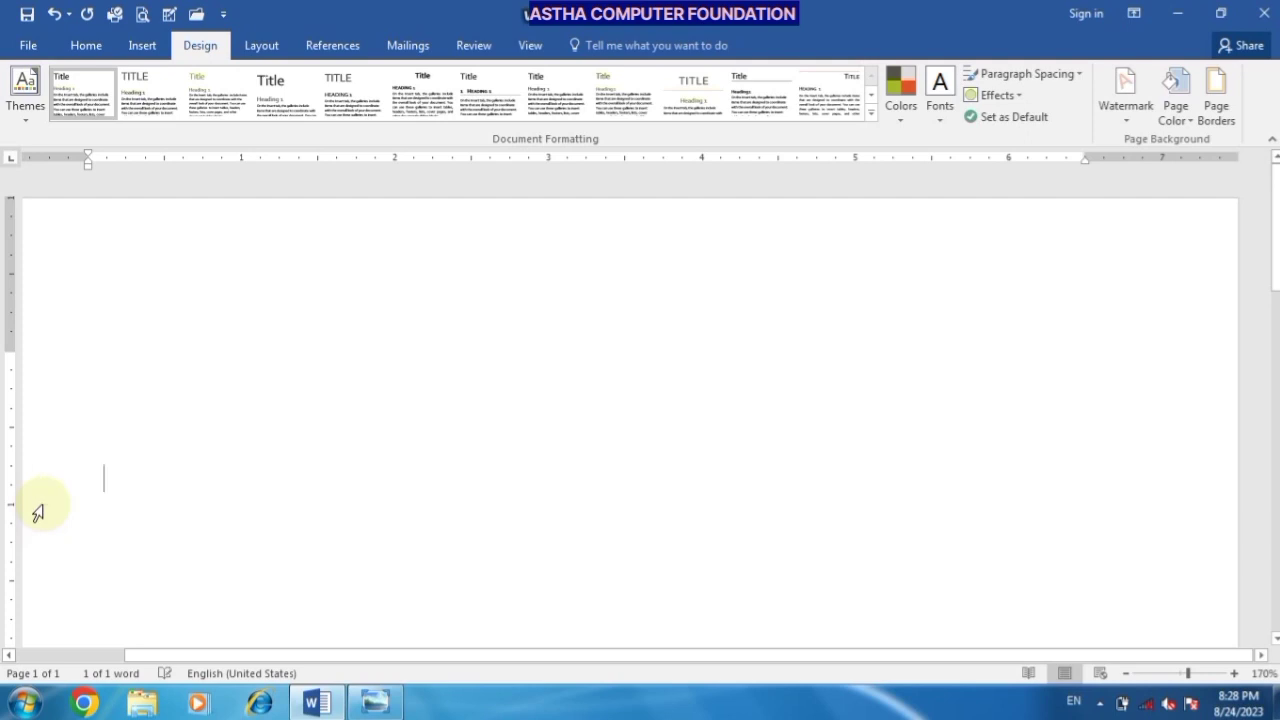
# Open Tally Notes-1 from the recent documents and scroll down through its pages.
pyautogui.click(196, 17)
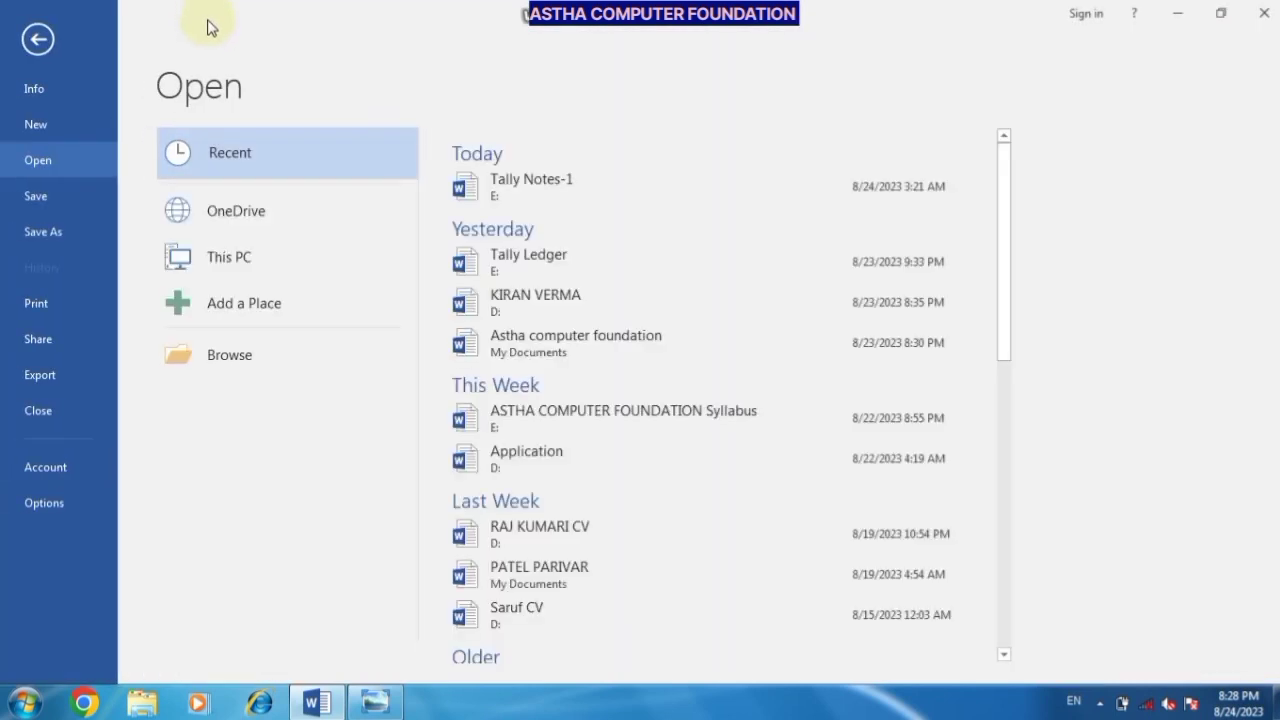
pyautogui.click(519, 179)
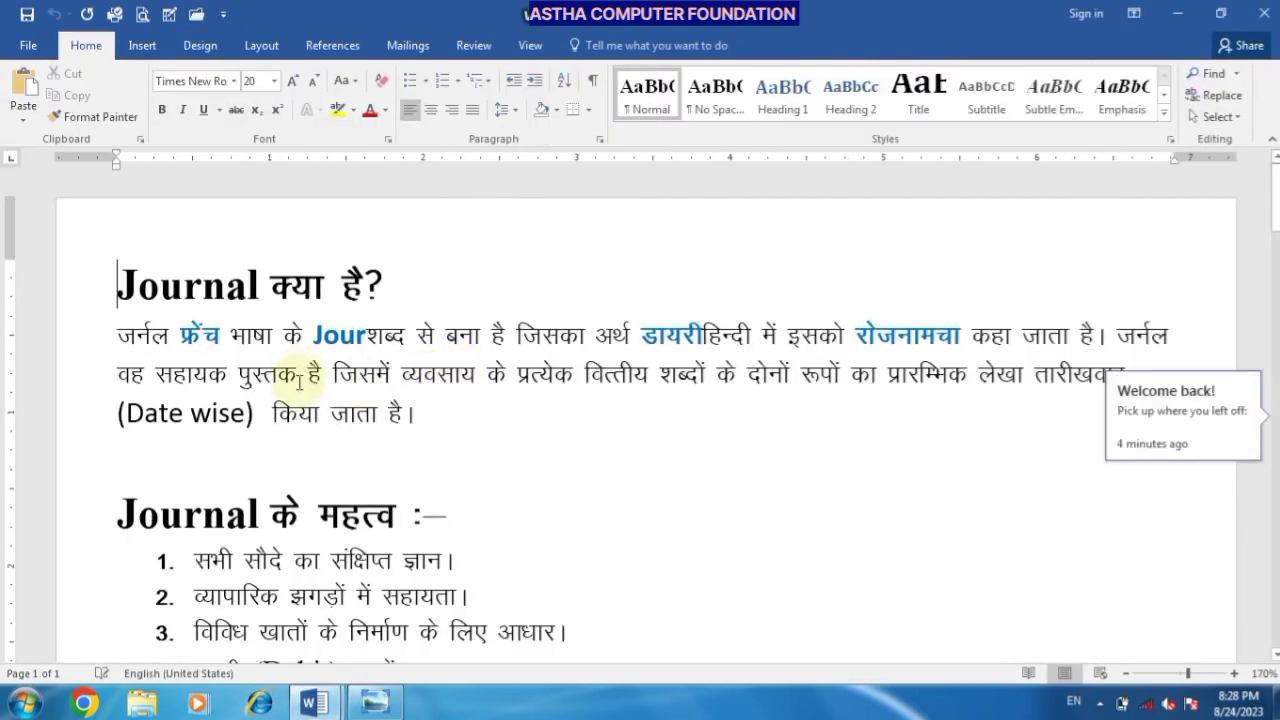
pyautogui.scroll(-5, 299, 381)
pyautogui.scroll(-3, 295, 384)
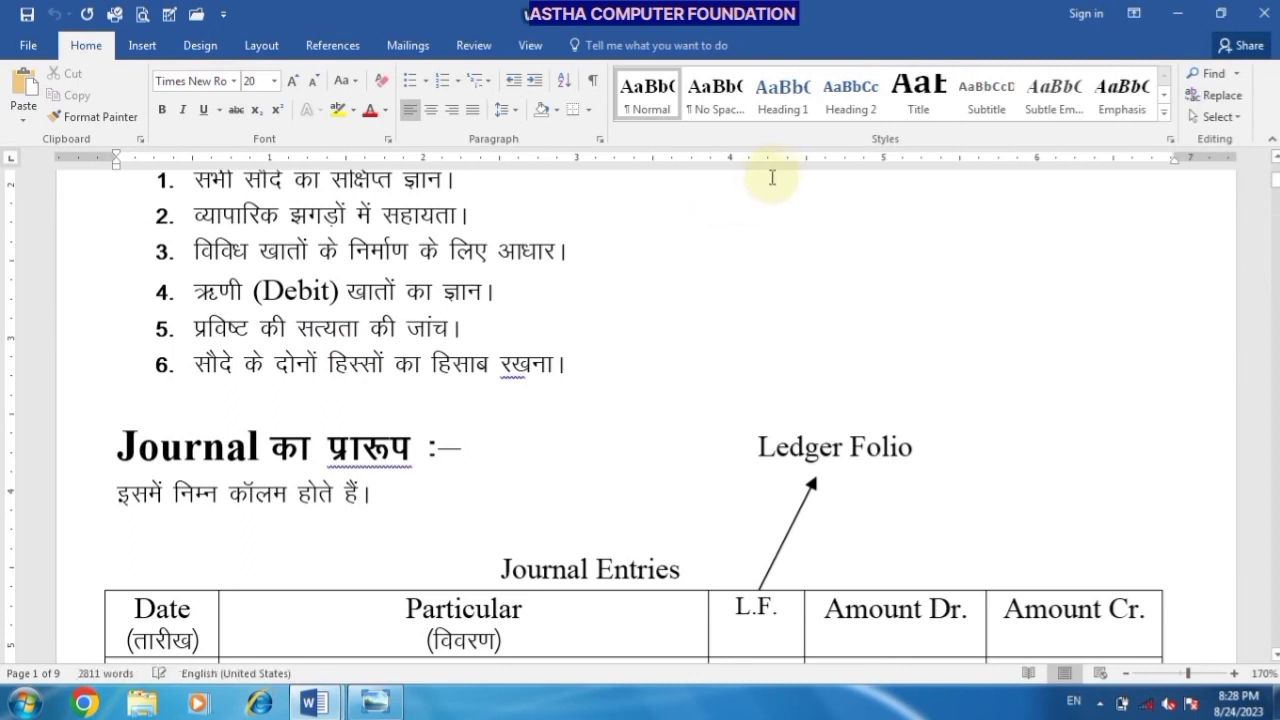
pyautogui.click(197, 46)
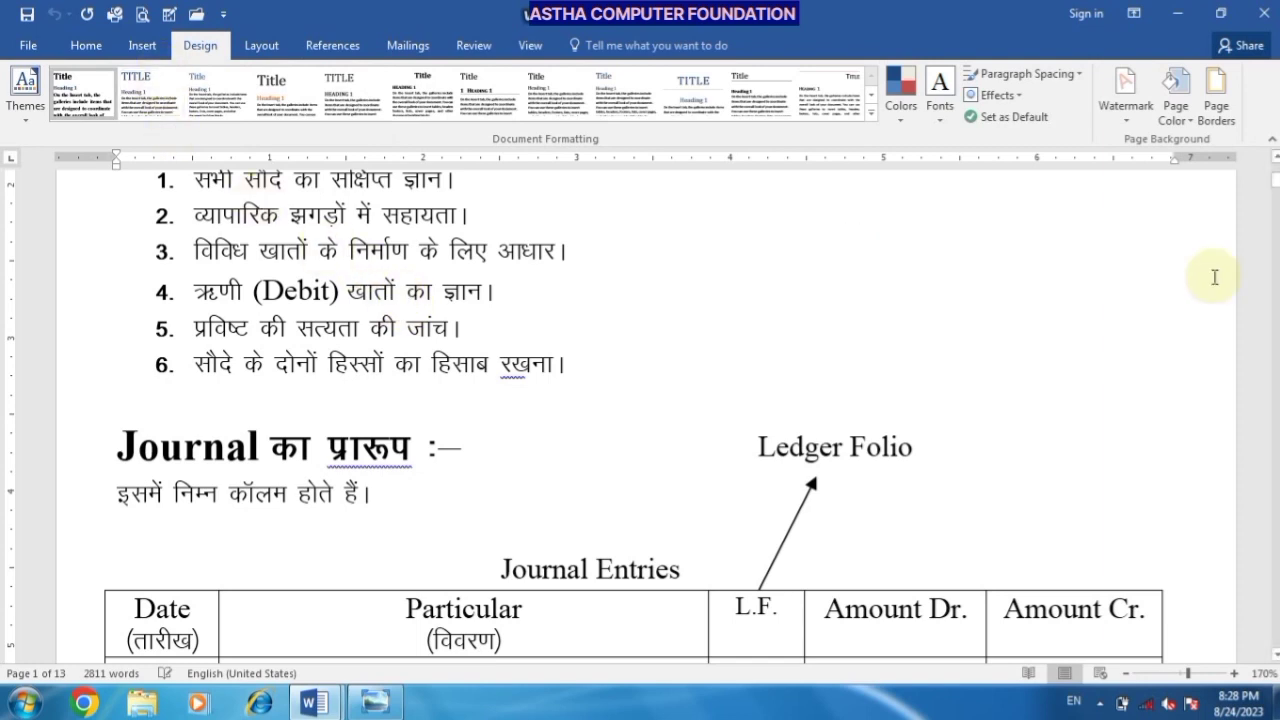
# Start a custom text watermark and replace the sample text ASAP with COMPUTER.
pyautogui.click(1115, 120)
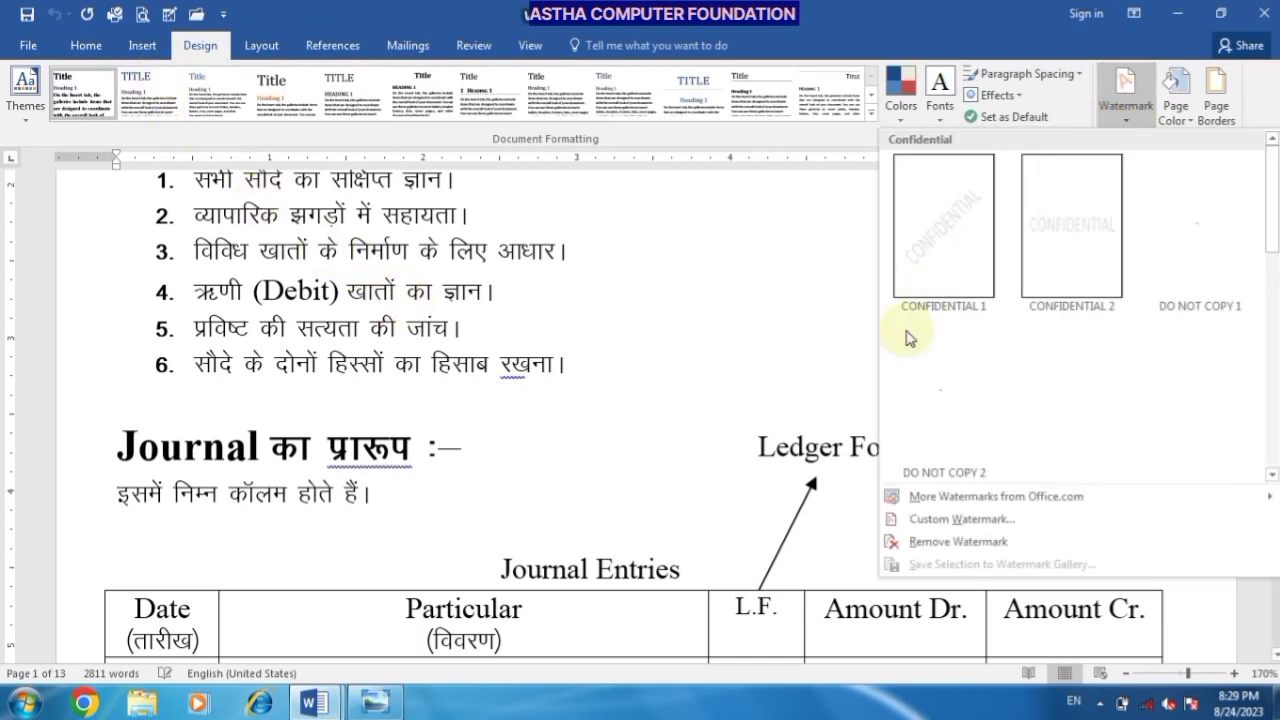
pyautogui.click(926, 519)
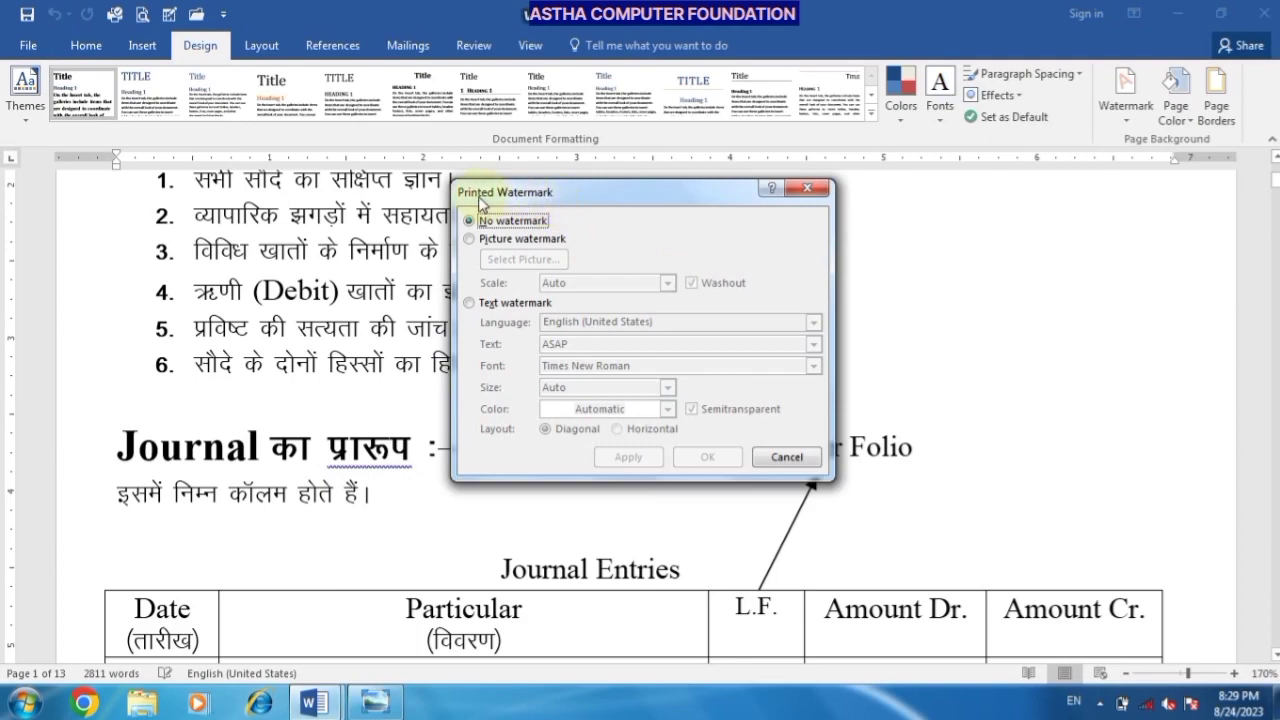
pyautogui.moveTo(574, 204); pyautogui.dragTo(687, 216)
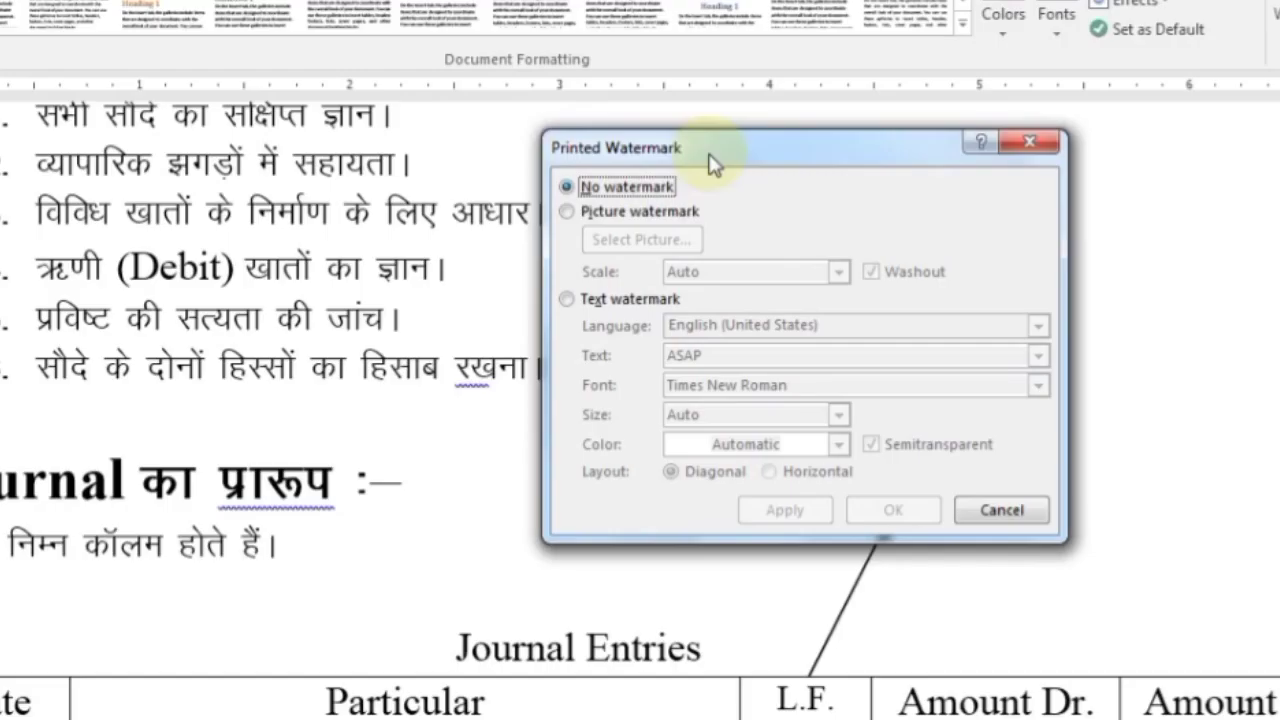
pyautogui.click(574, 302)
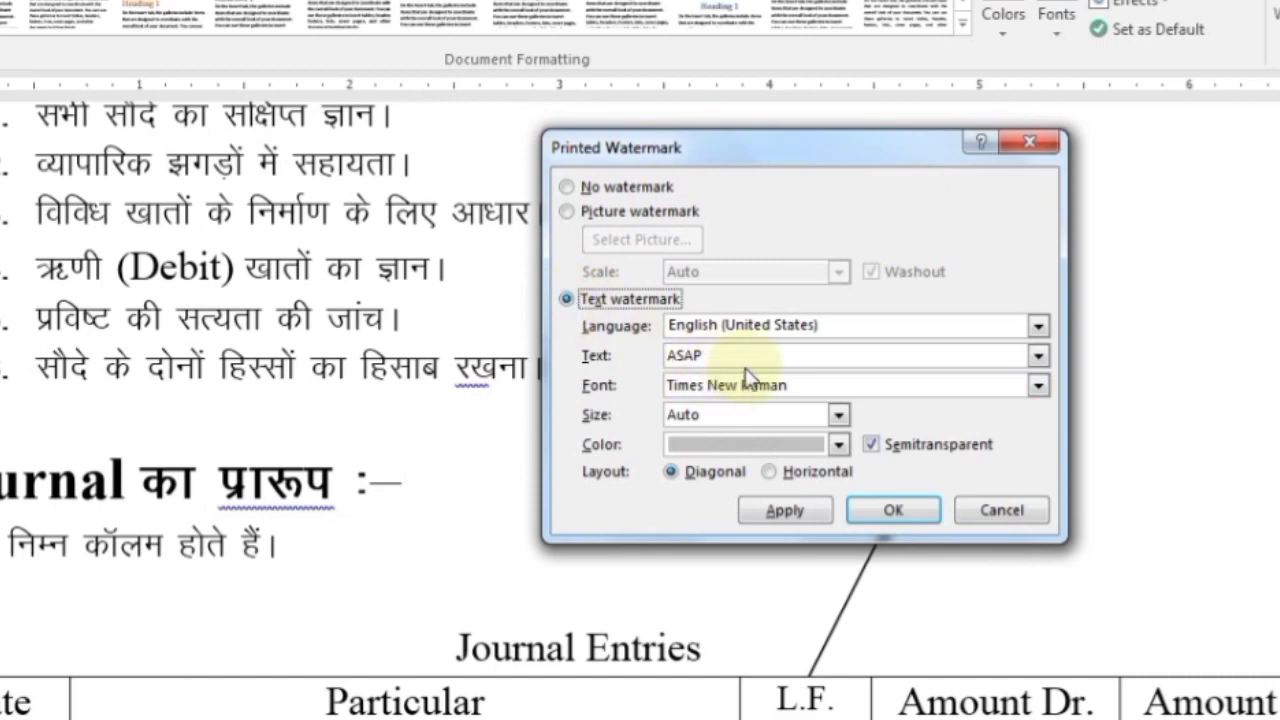
pyautogui.moveTo(740, 357); pyautogui.dragTo(660, 357)
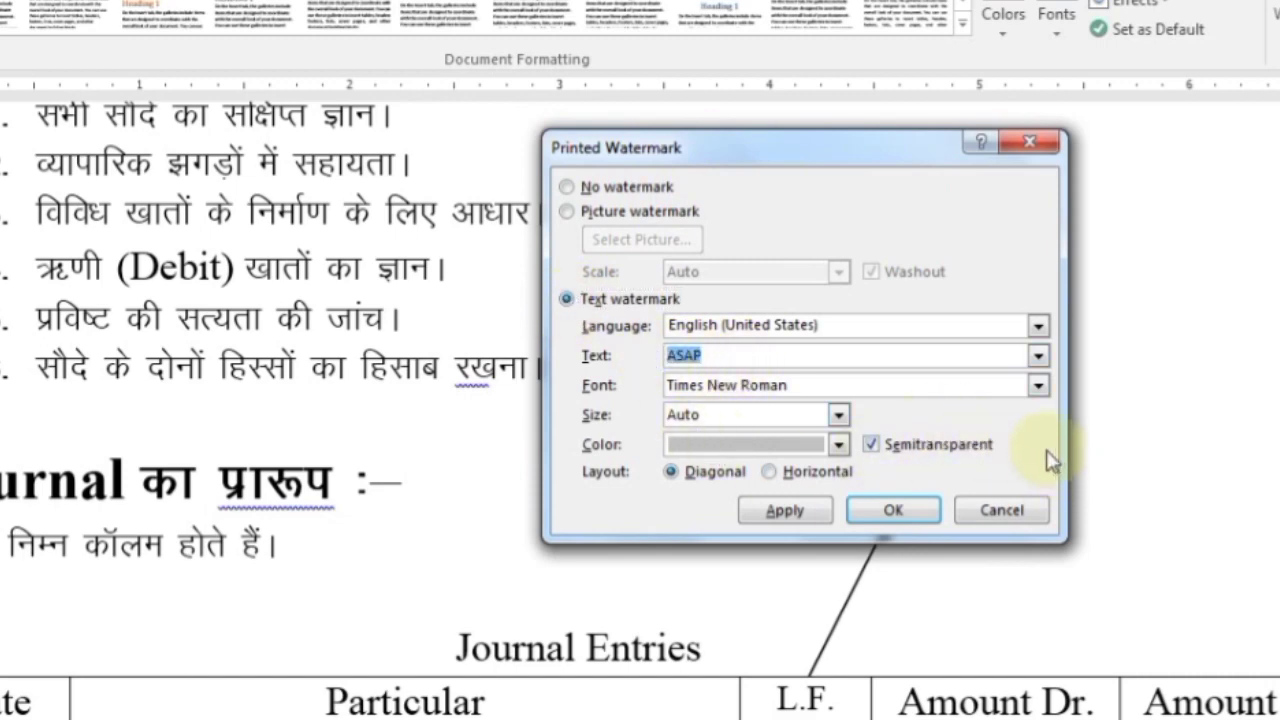
pyautogui.write('COMPUTER')
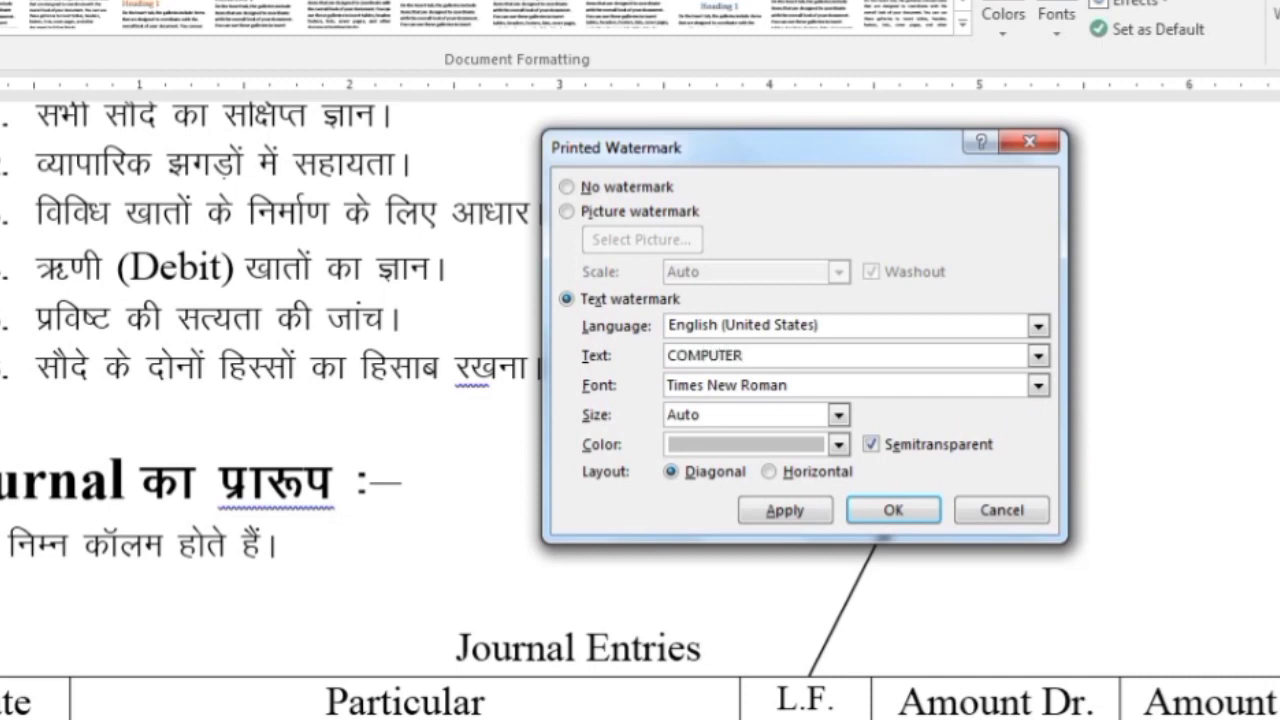
# Keep the watermark in Times New Roman at Auto size and choose its colour.
pyautogui.click(1038, 387)
pyautogui.click(1038, 387)
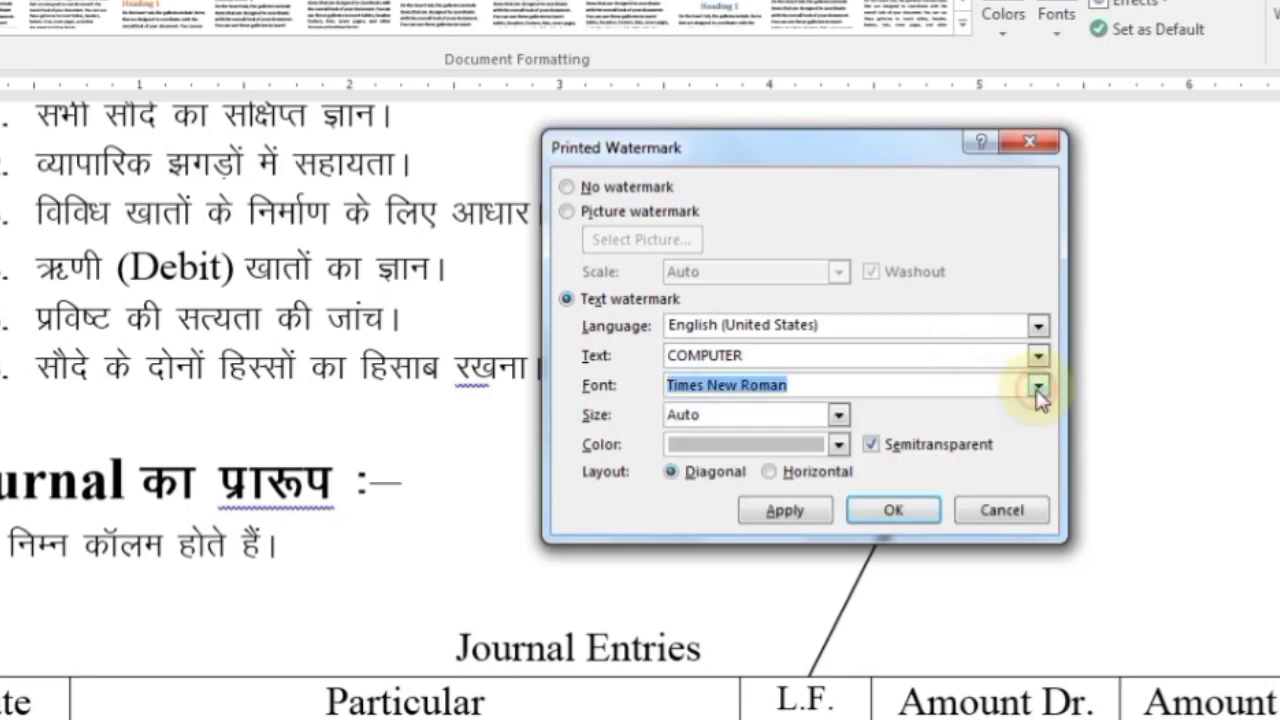
pyautogui.click(838, 415)
pyautogui.click(838, 415)
pyautogui.click(838, 446)
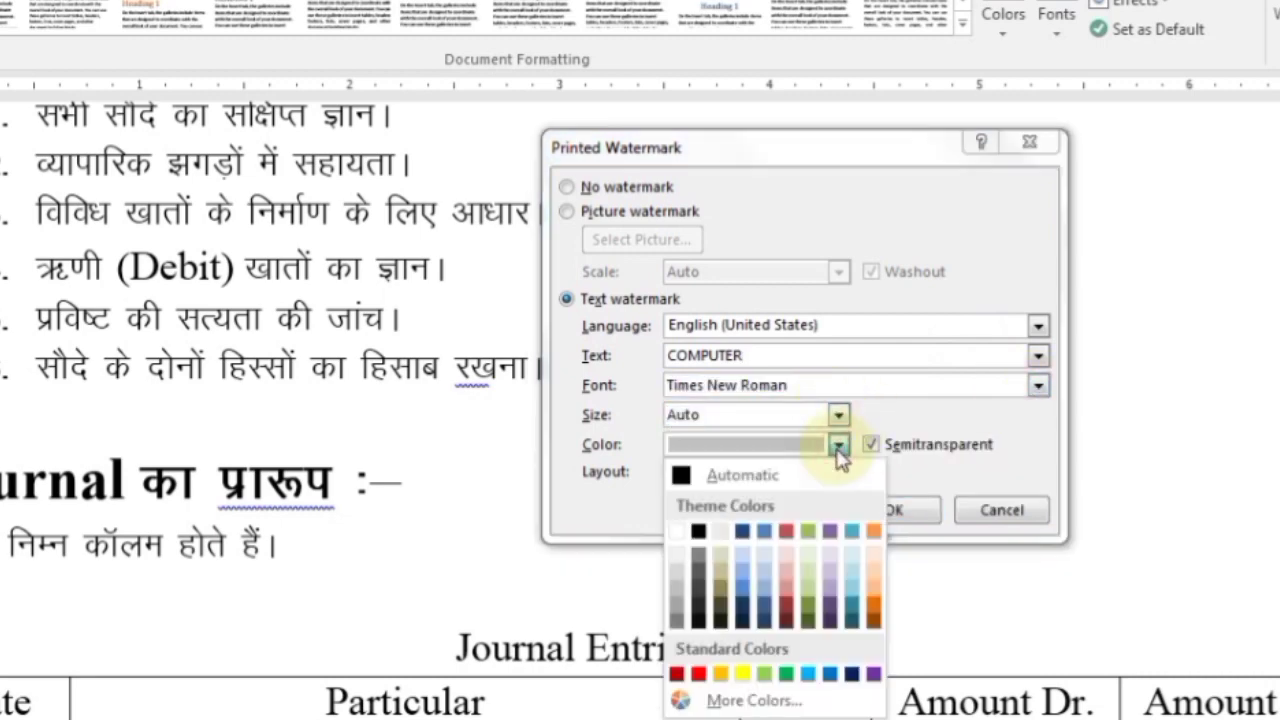
pyautogui.click(838, 446)
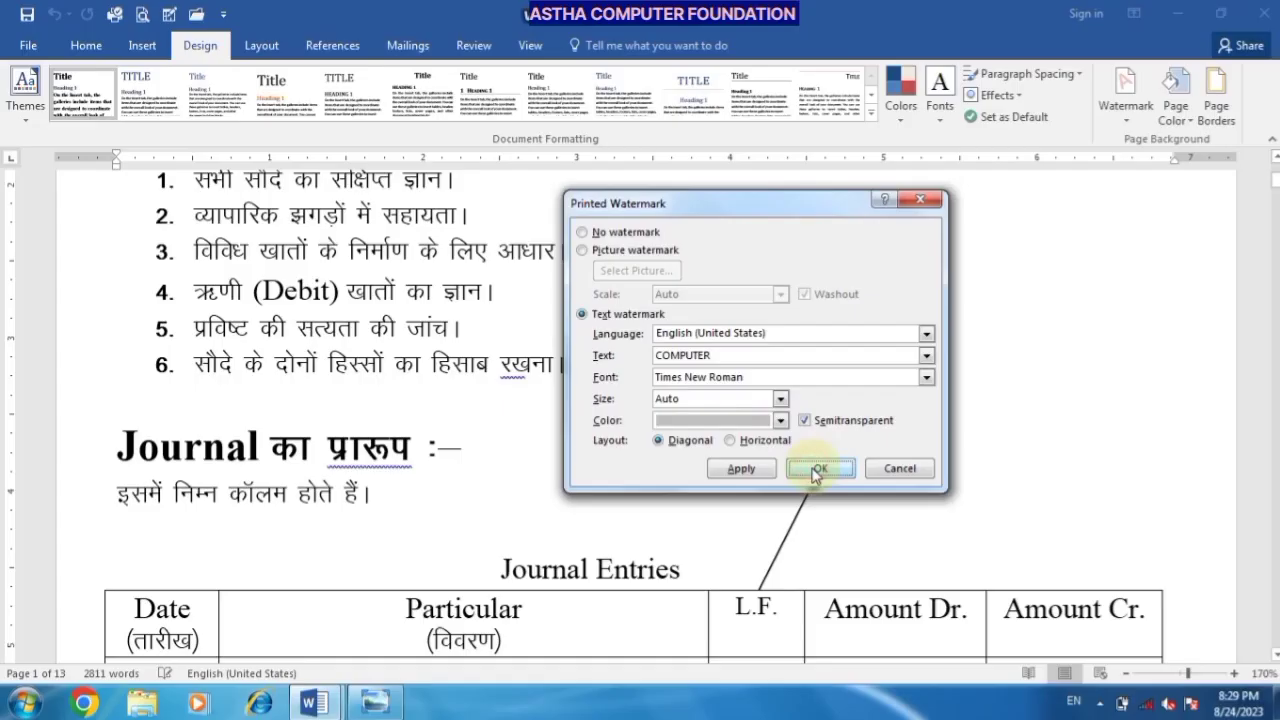
# Apply the COMPUTER watermark and check it in the print preview before returning.
pyautogui.click(888, 512)
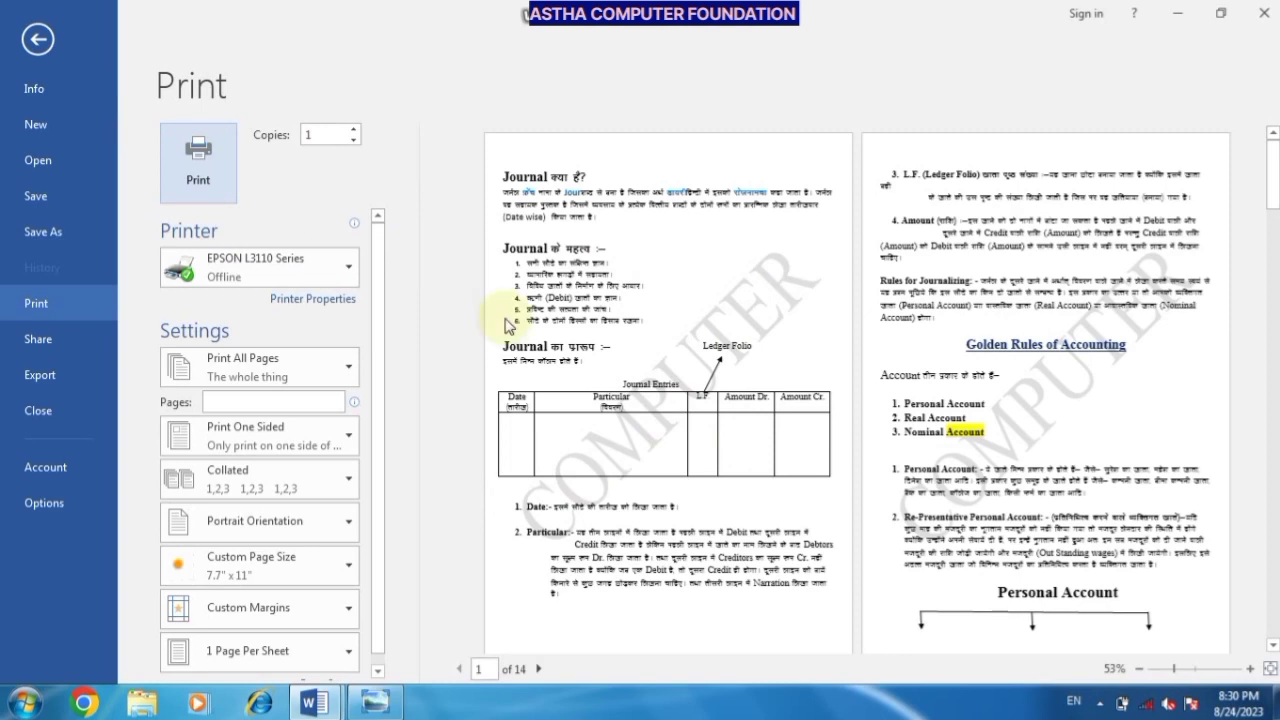
pyautogui.press('Escape')
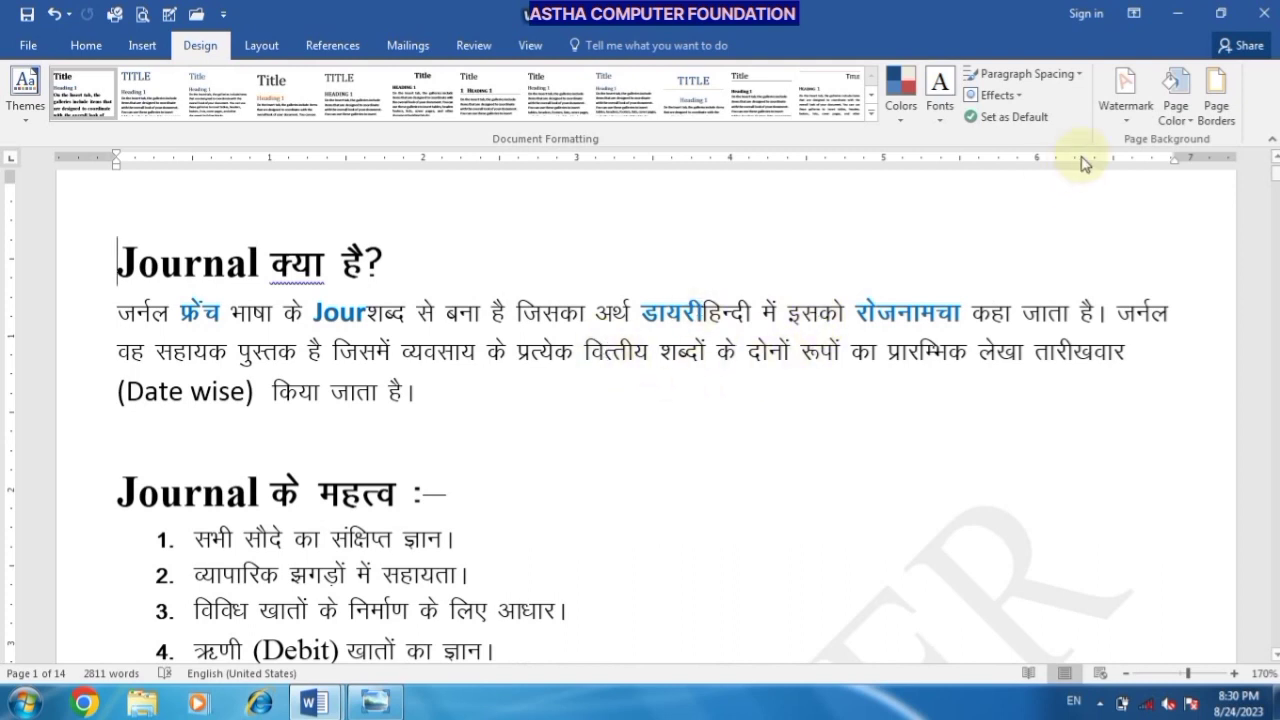
# Remove the COMPUTER watermark and start a custom picture watermark instead.
pyautogui.click(1125, 118)
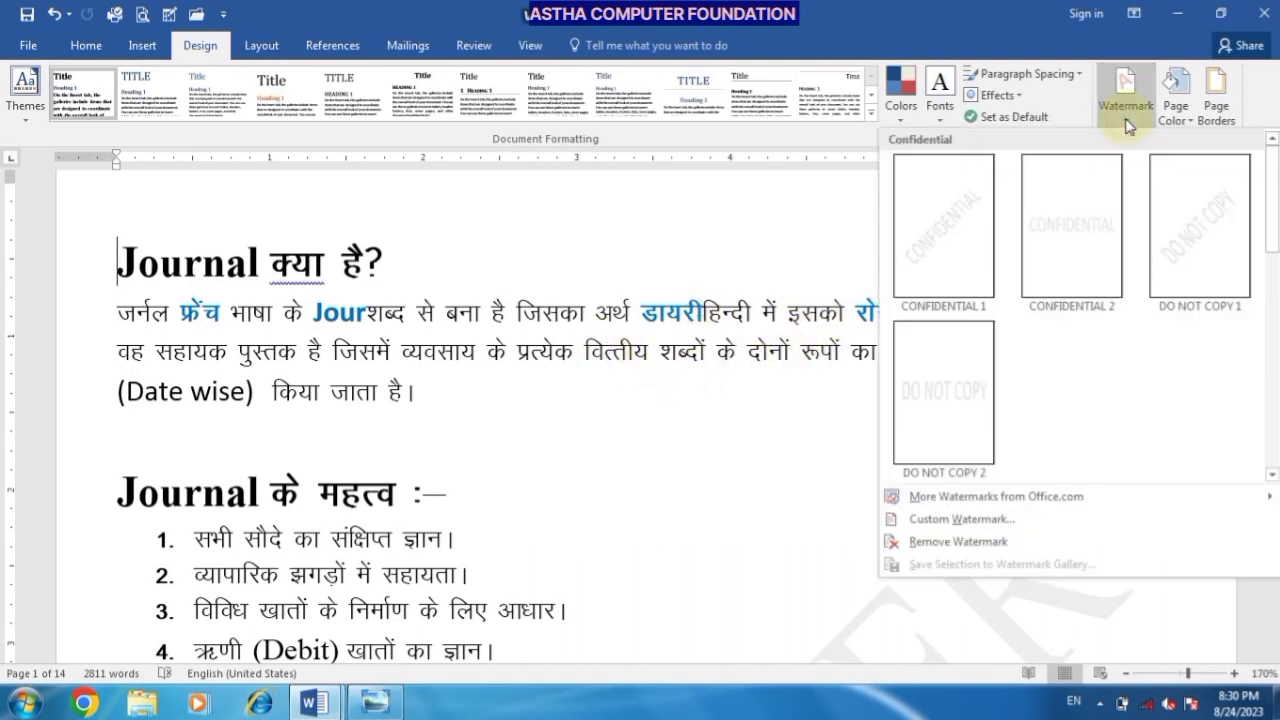
pyautogui.click(907, 541)
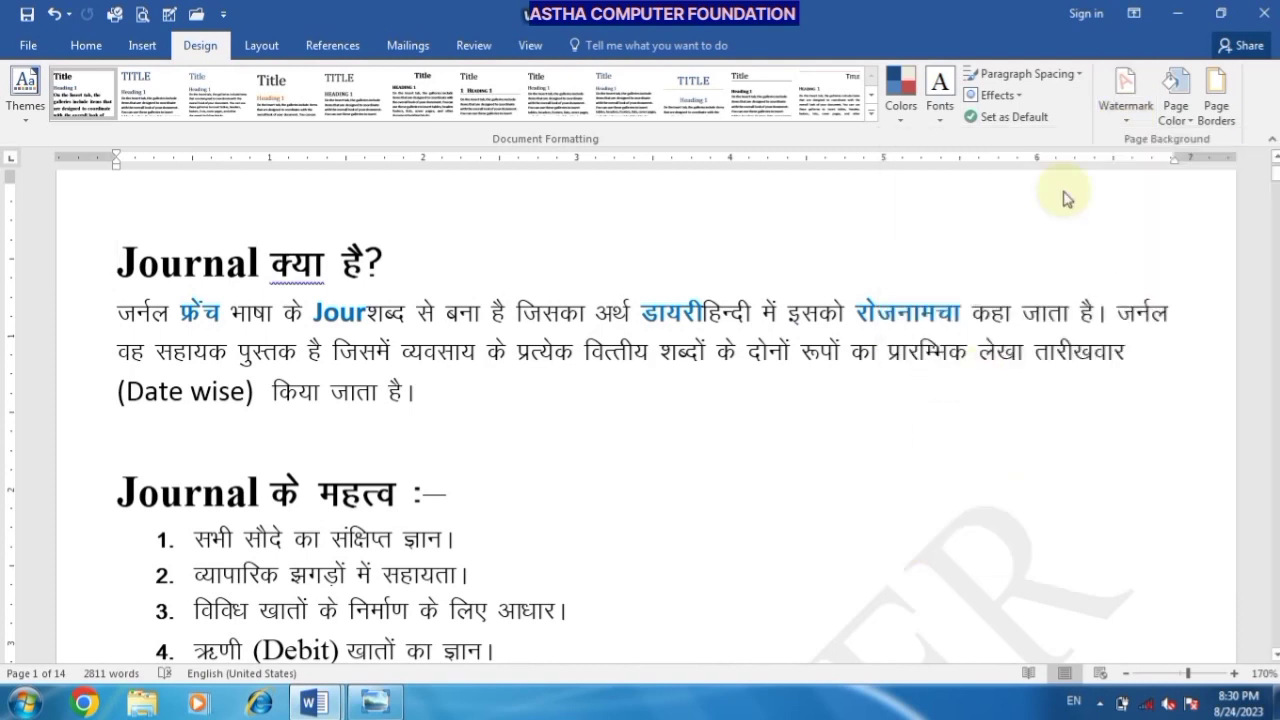
pyautogui.click(1126, 110)
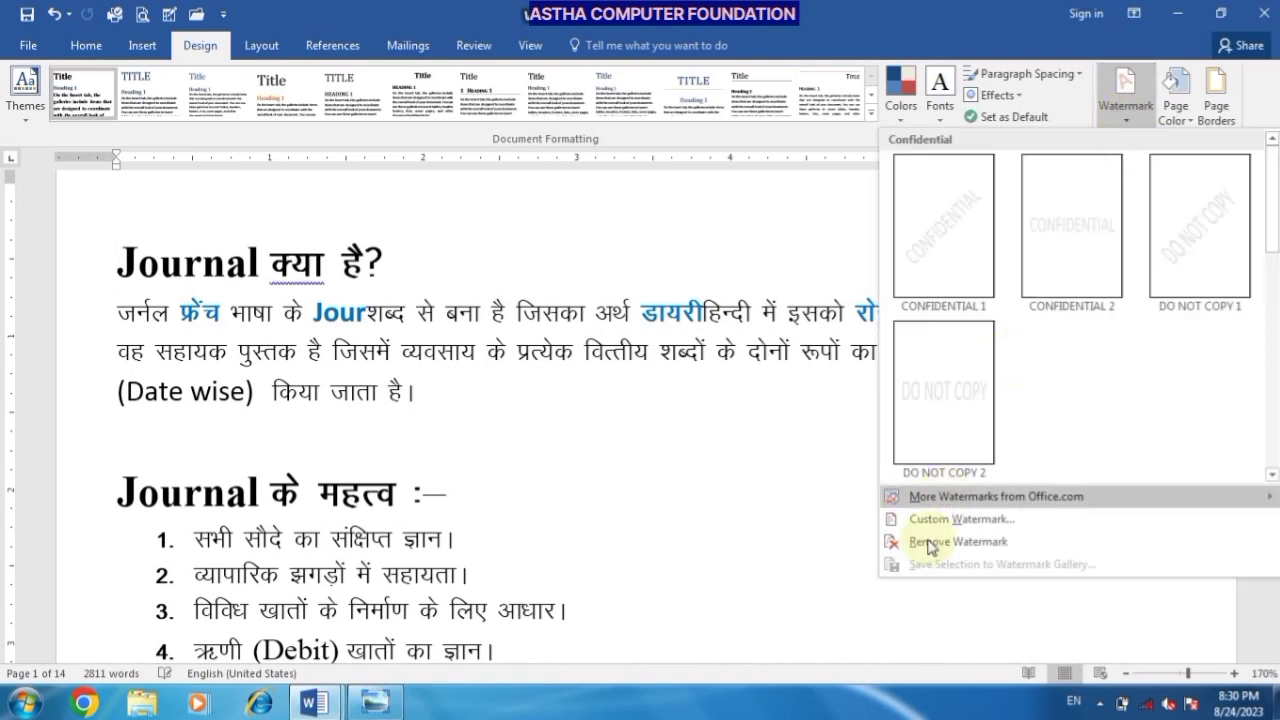
pyautogui.click(931, 524)
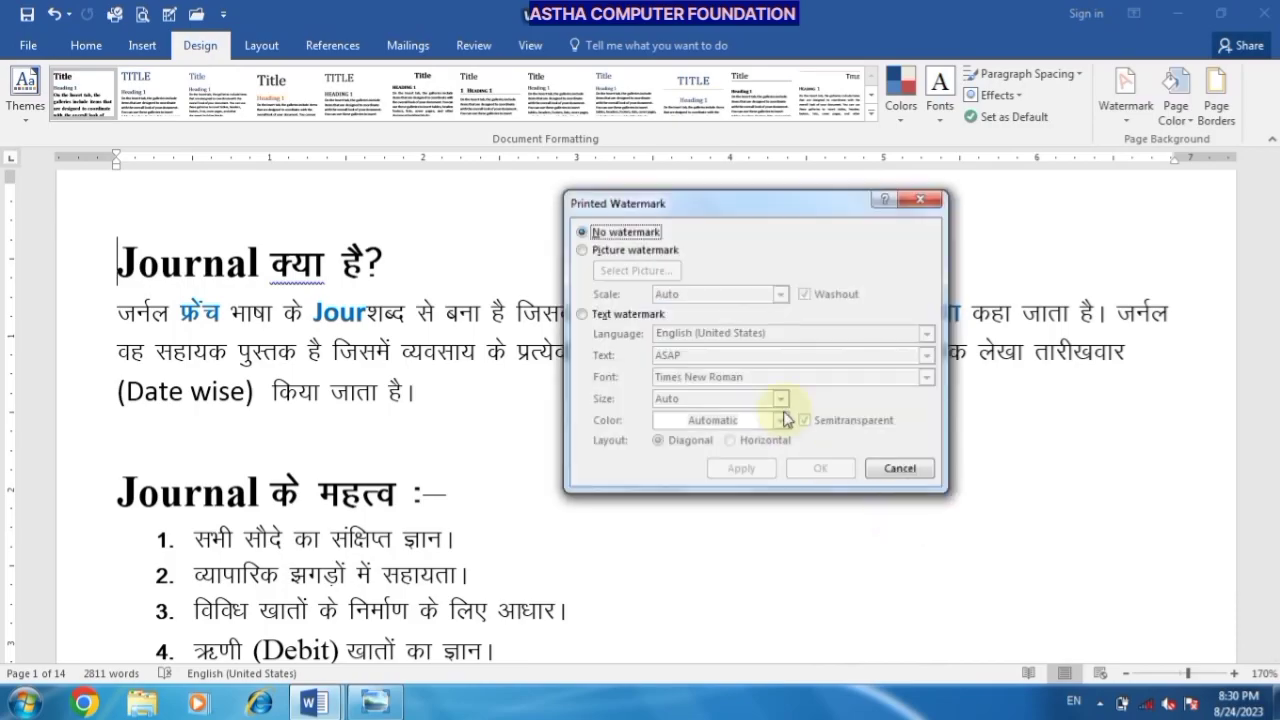
pyautogui.click(588, 247)
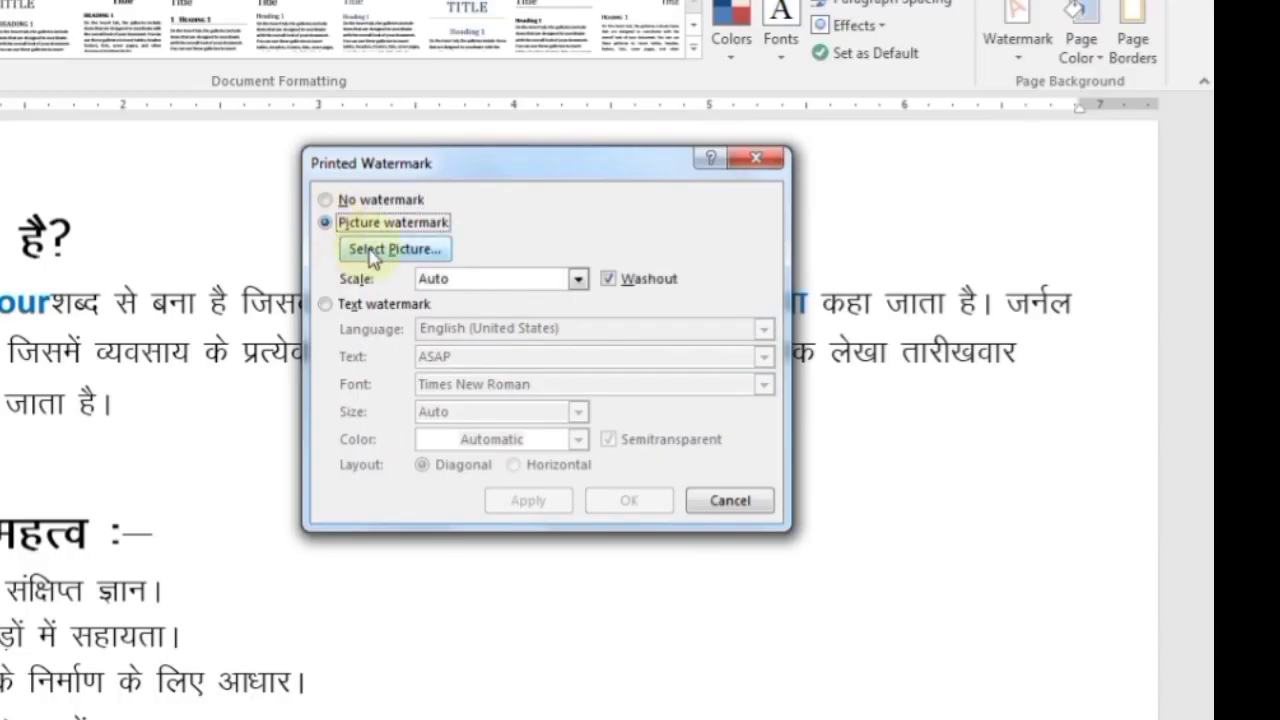
# Choose the A V motorcycle photo from the computer as the watermark and apply it.
pyautogui.click(374, 256)
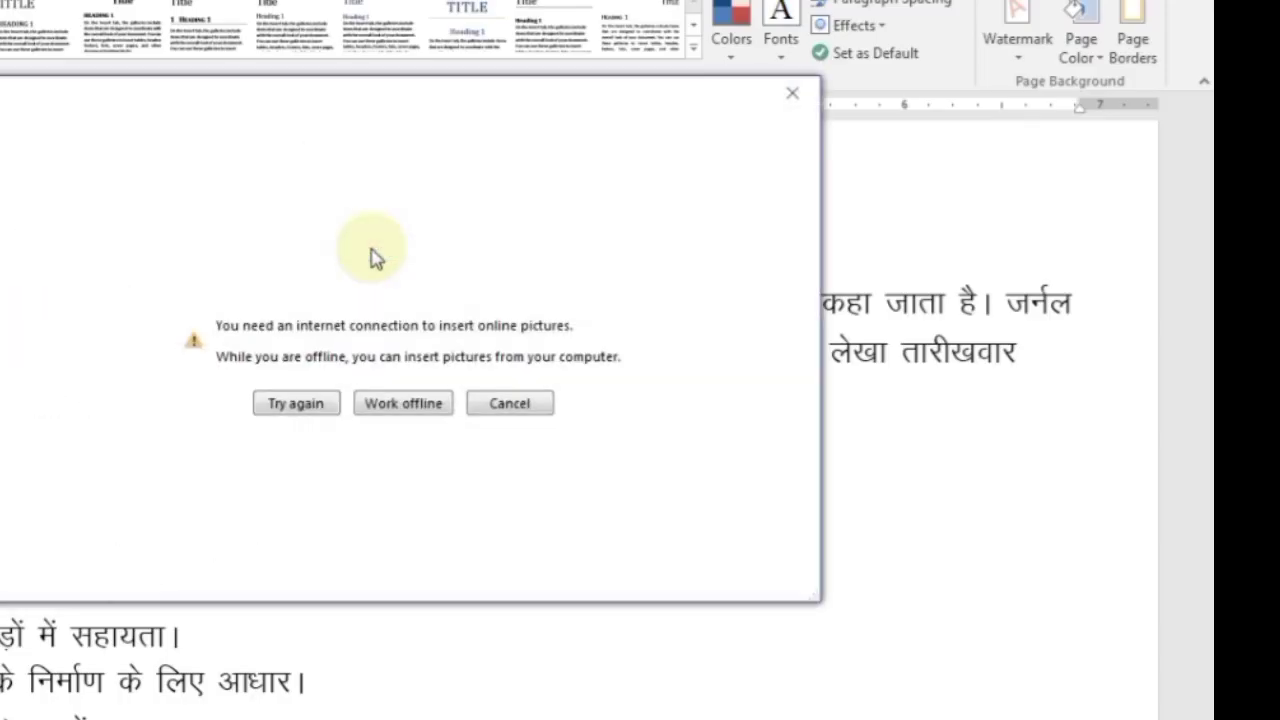
pyautogui.click(398, 405)
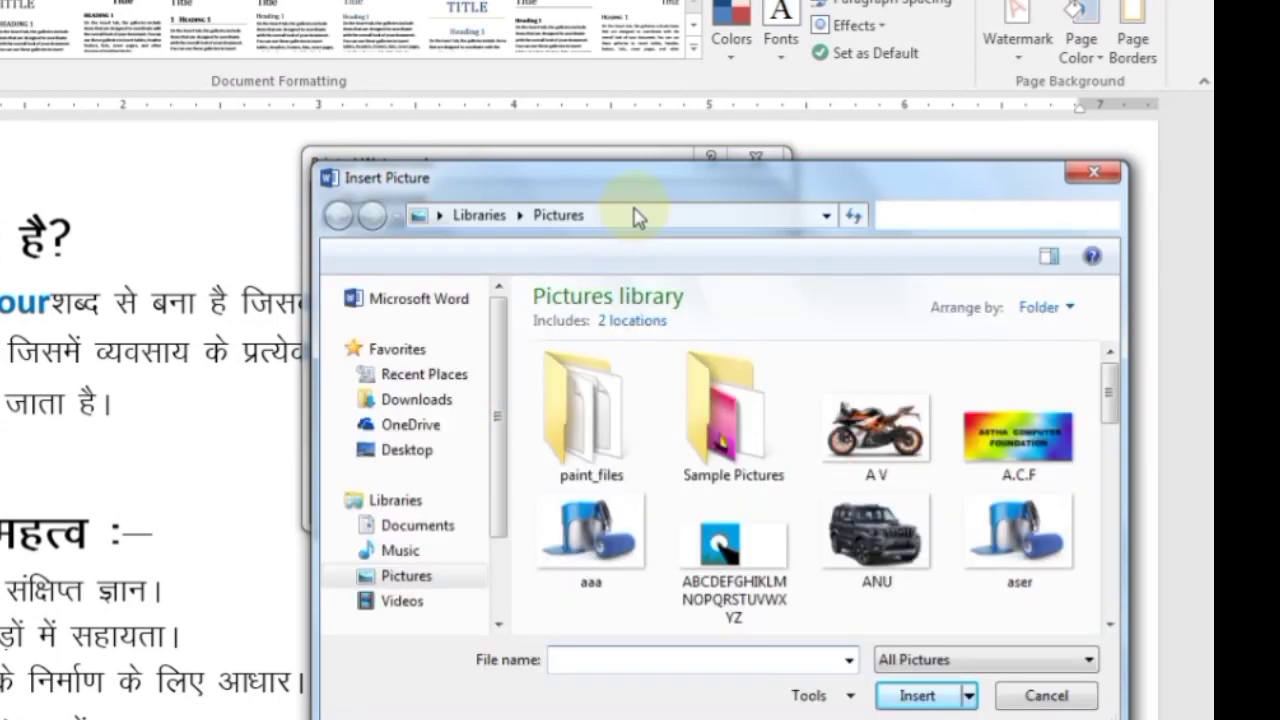
pyautogui.click(858, 410)
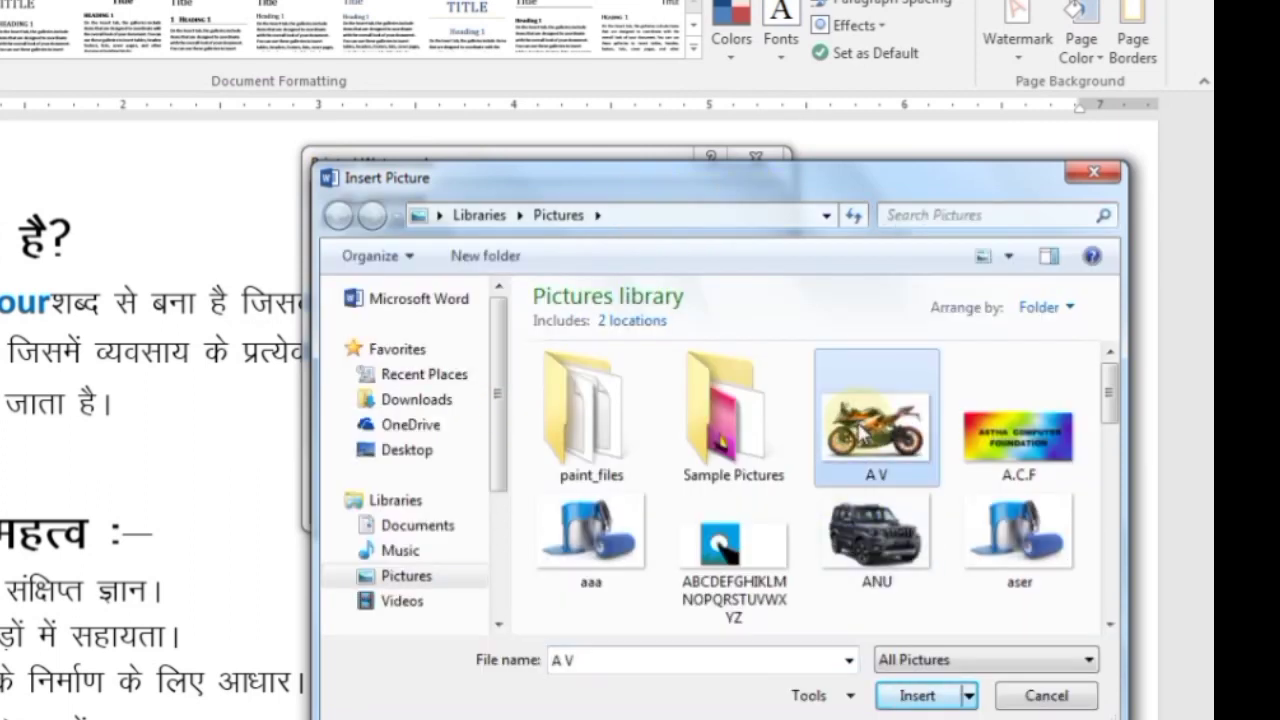
pyautogui.click(918, 695)
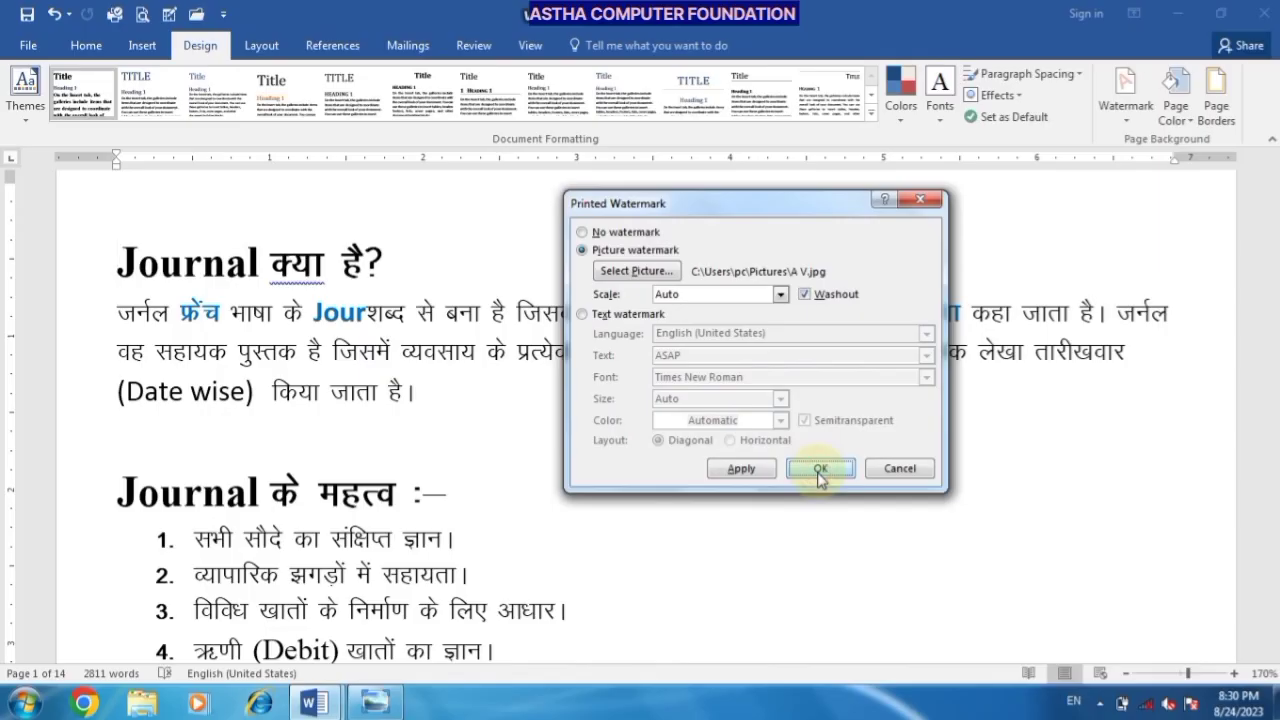
pyautogui.click(745, 470)
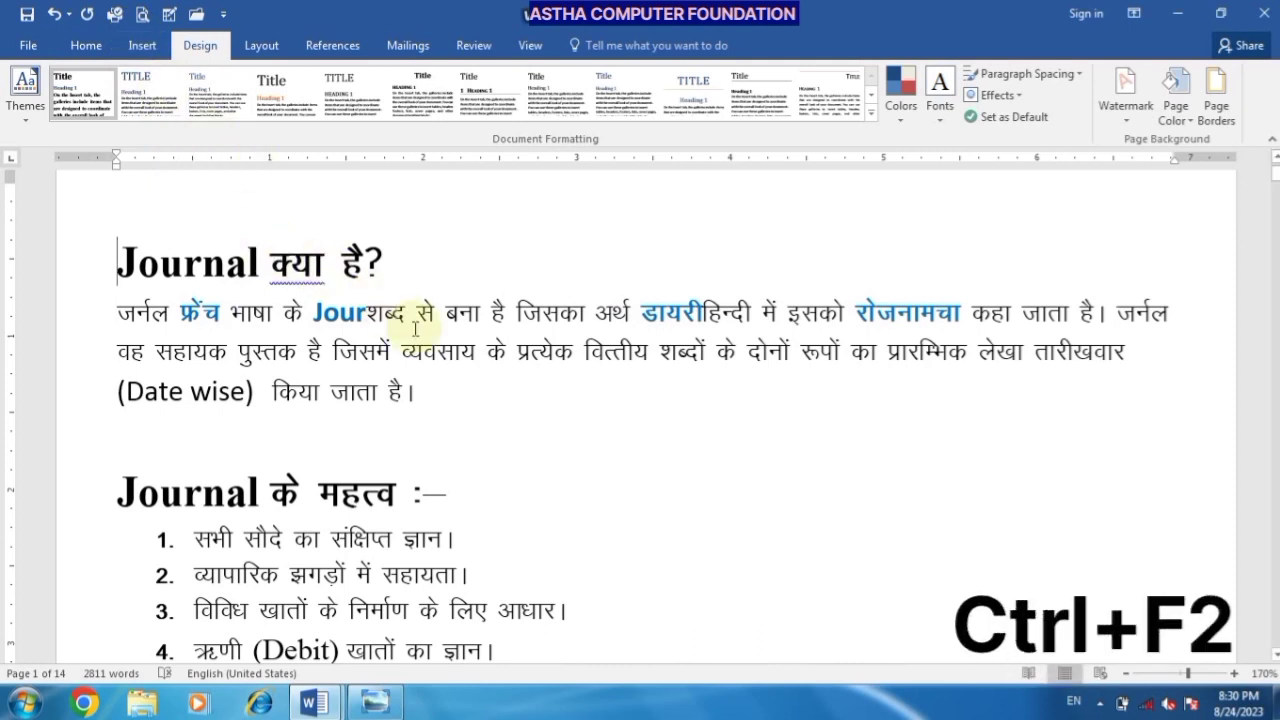
# Check the faded motorcycle watermark in the print preview, then return to the document.
pyautogui.hotkey('ctrl', 'F2')
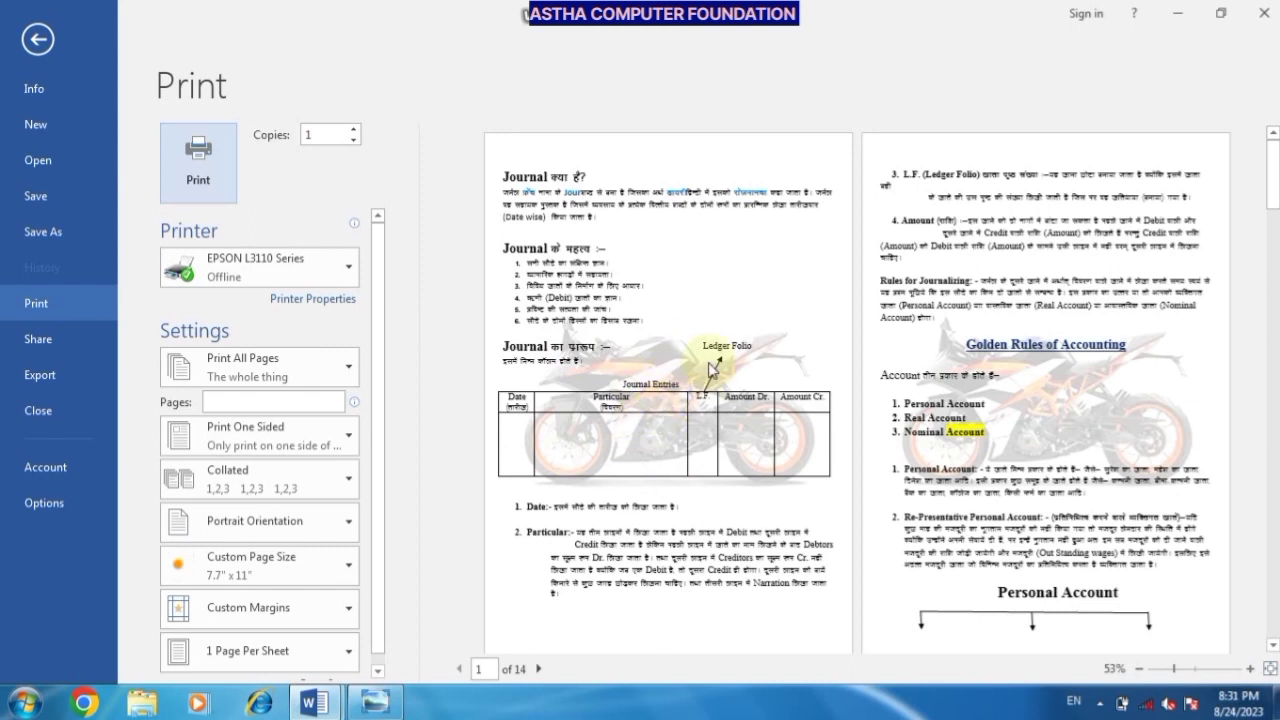
pyautogui.press('Escape')
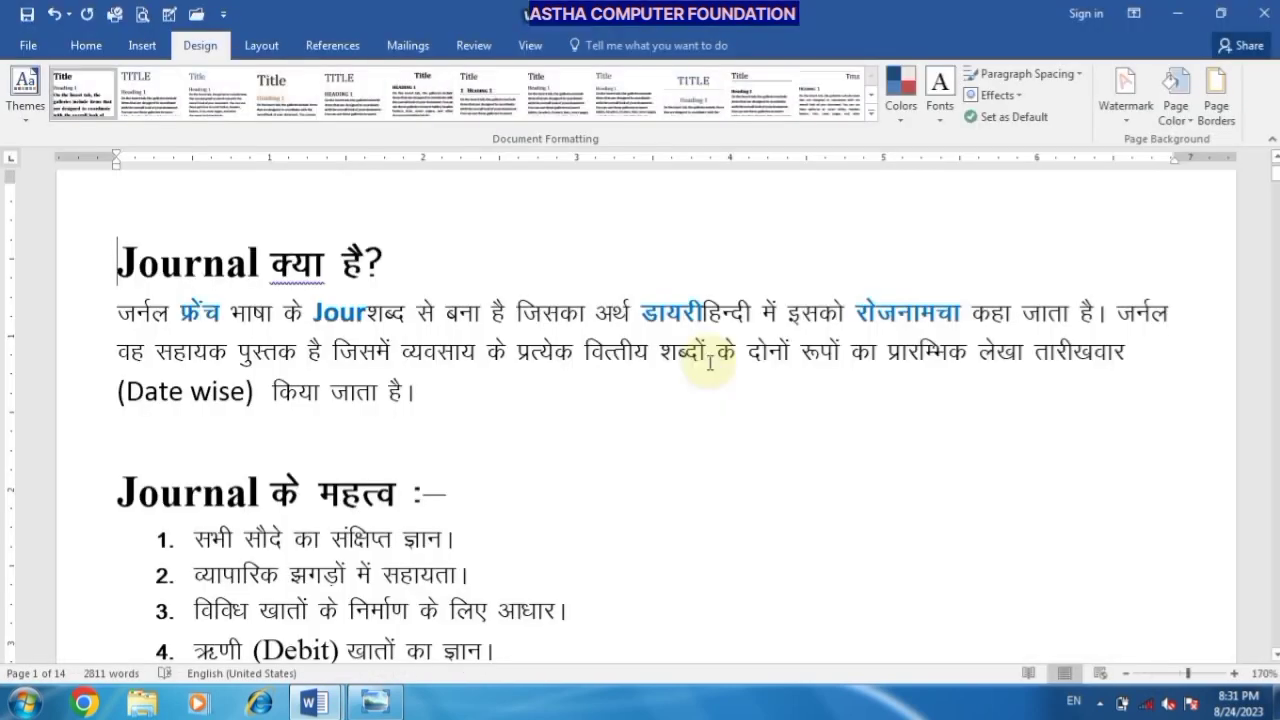
# Remove the watermark from the notes document's pages.
pyautogui.click(1125, 95)
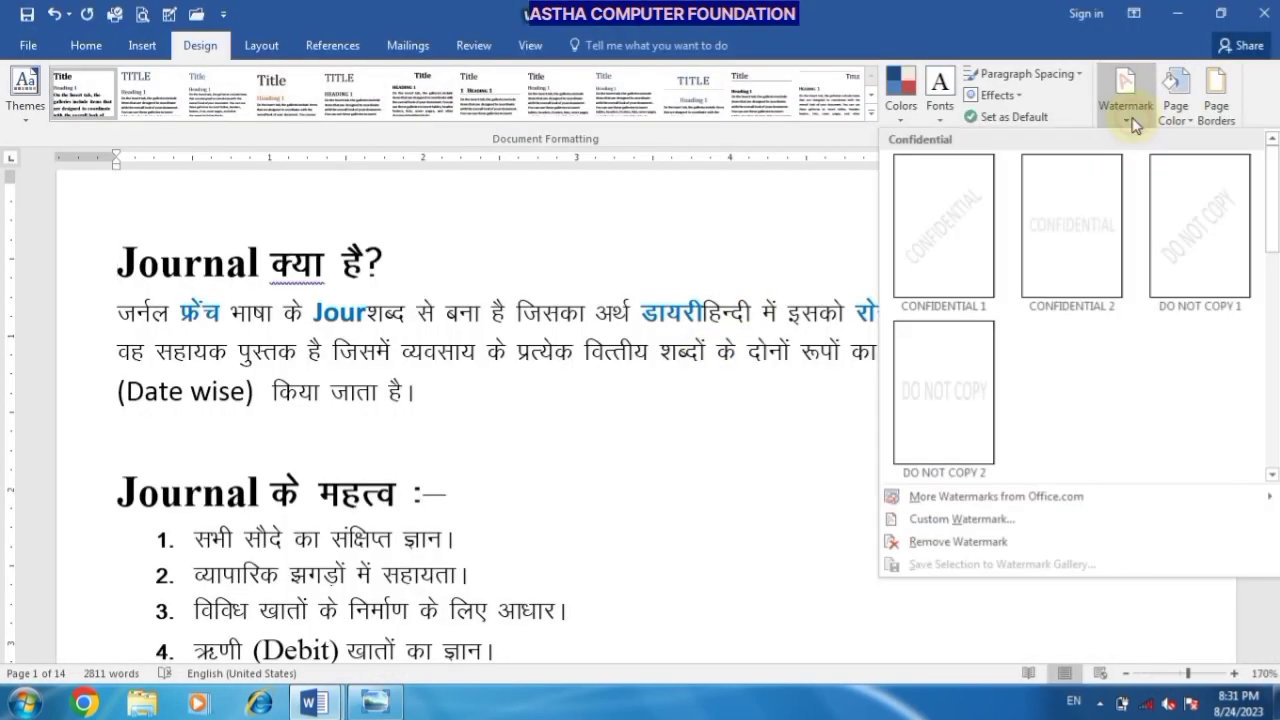
pyautogui.click(922, 543)
pyautogui.scroll(-3, 553, 545)
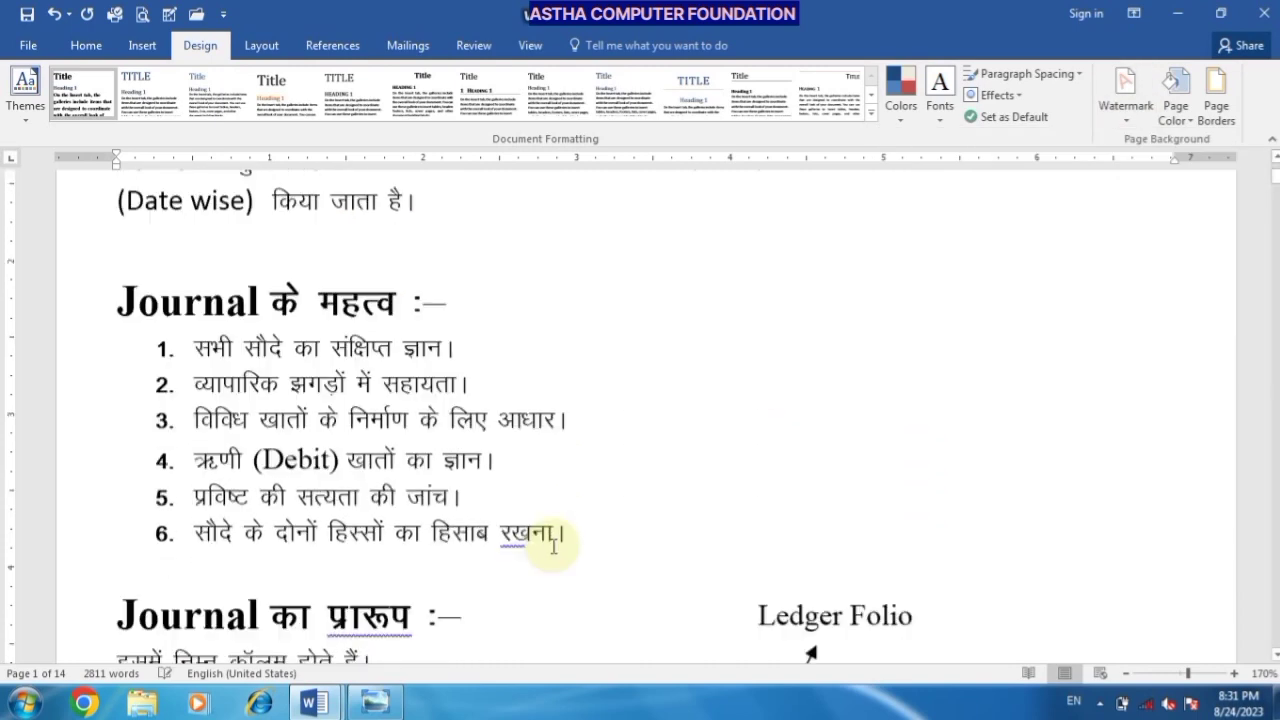
pyautogui.scroll(5, 600, 510)
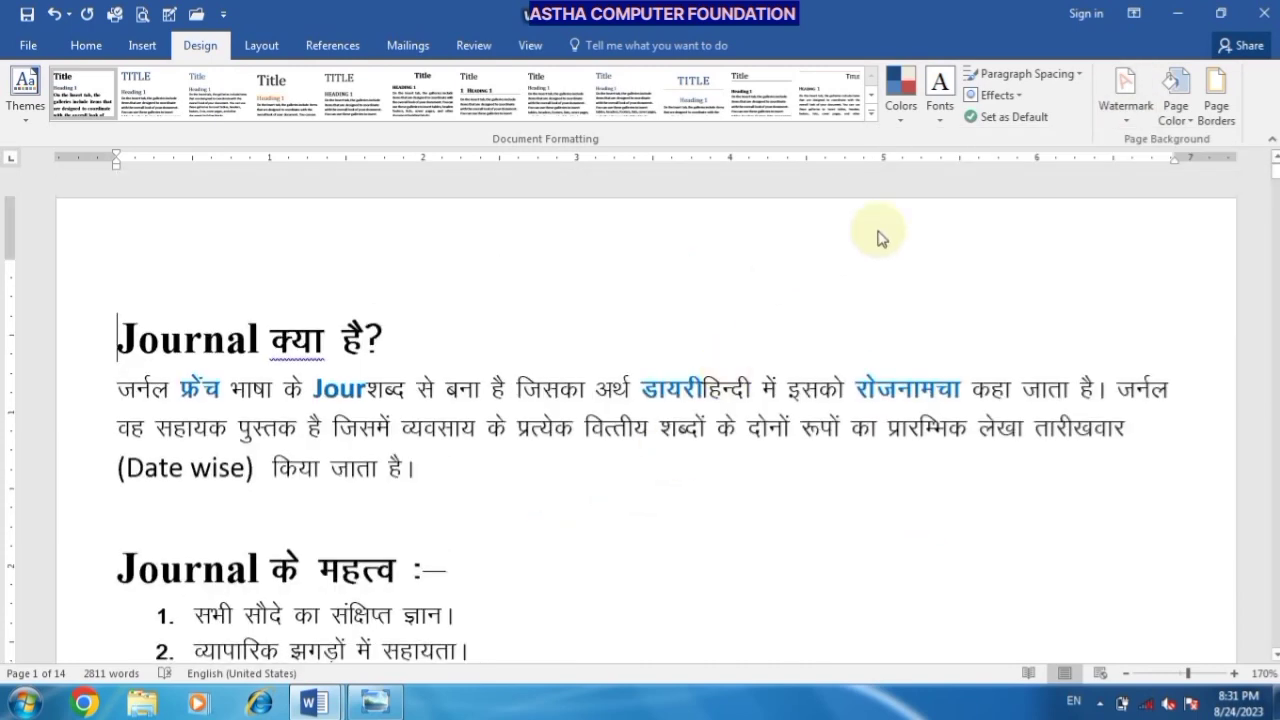
pyautogui.click(1183, 120)
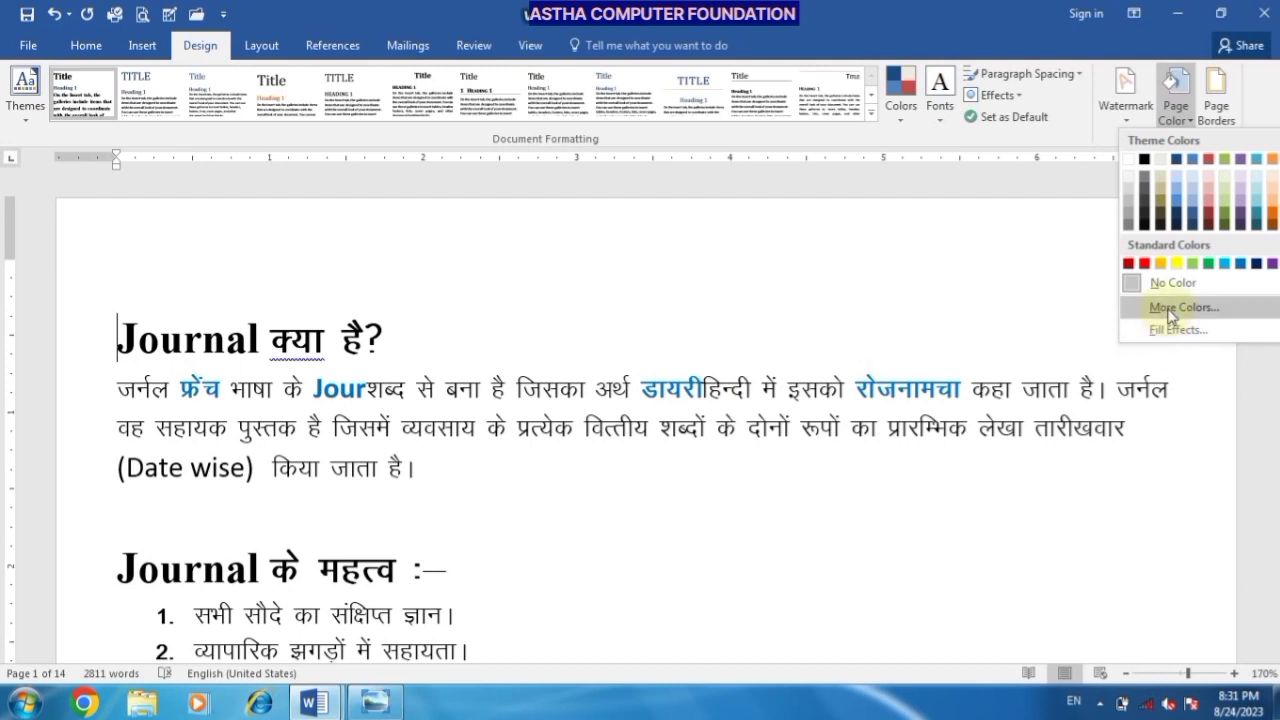
# Fill the page background with a two-colour red-to-green gradient in Diagonal down style.
pyautogui.click(1161, 331)
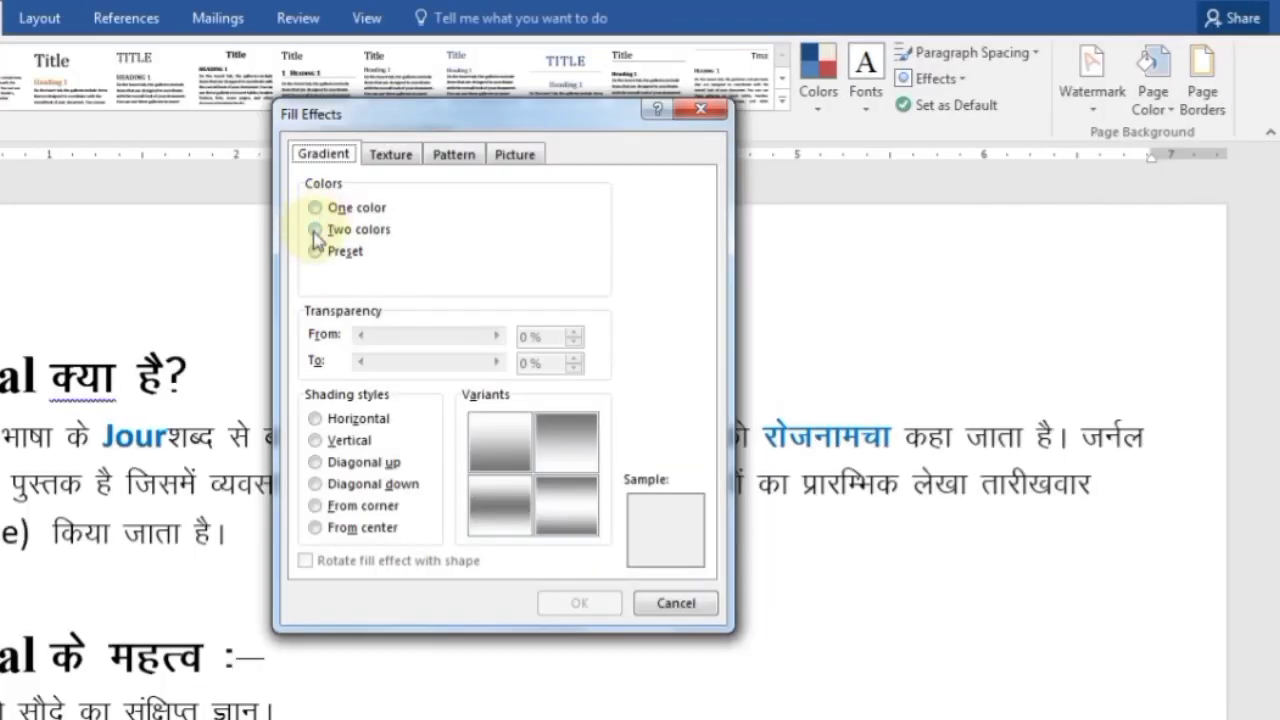
pyautogui.click(316, 230)
pyautogui.click(575, 228)
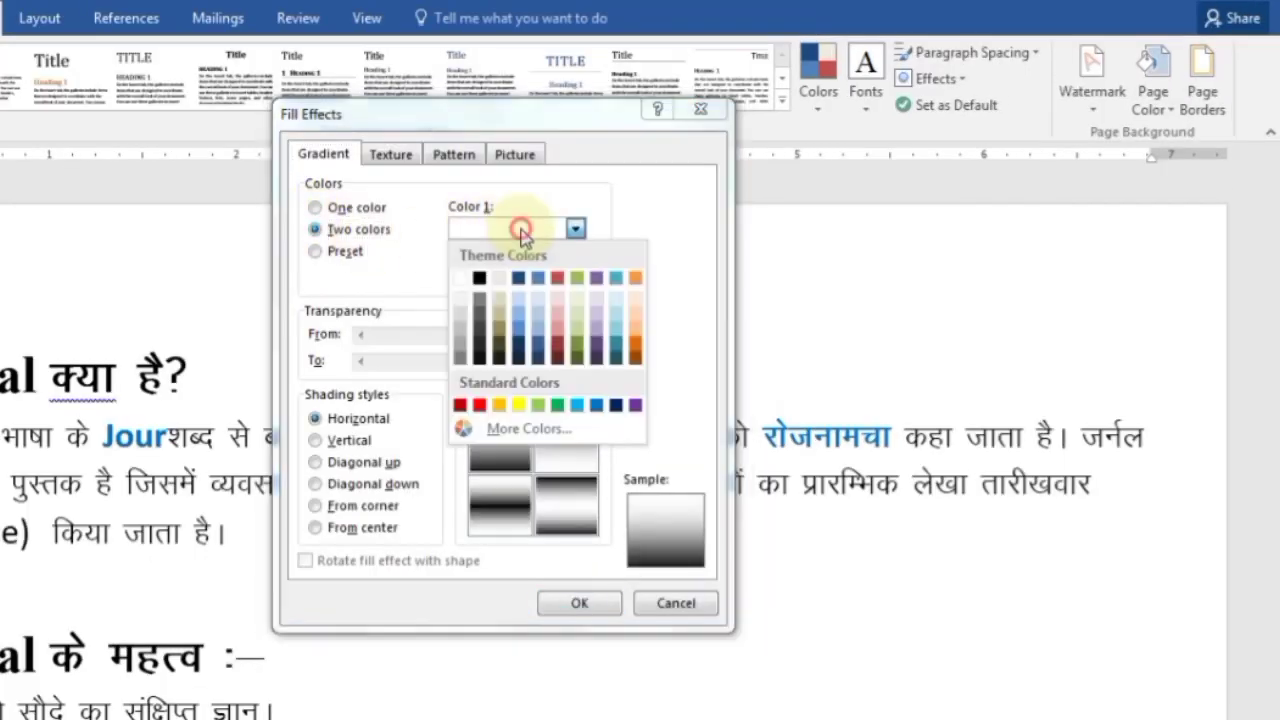
pyautogui.click(479, 404)
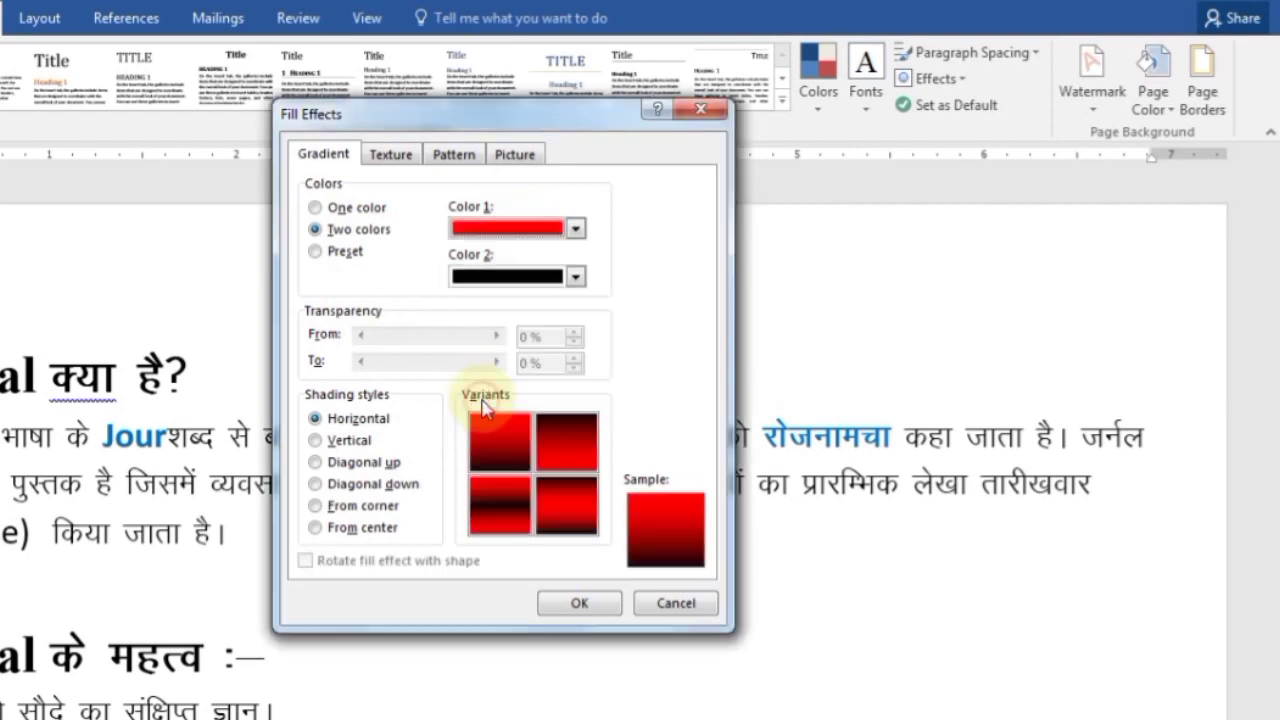
pyautogui.click(532, 277)
pyautogui.click(558, 454)
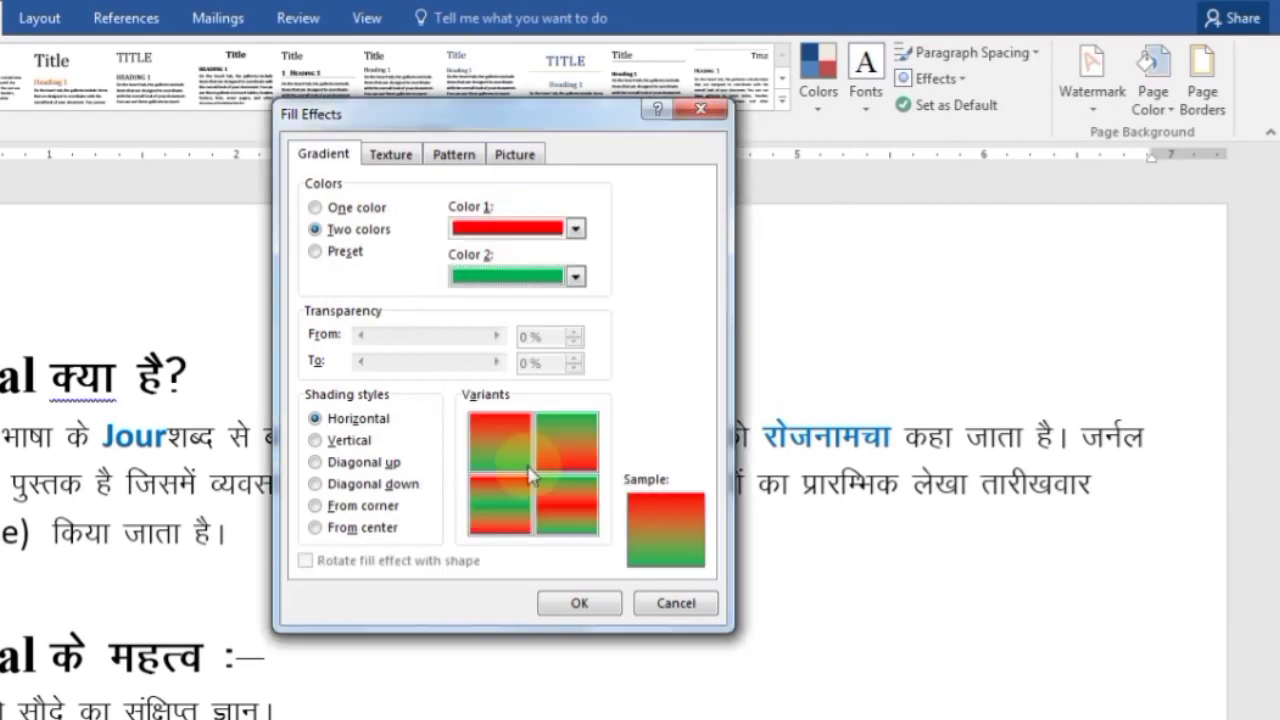
pyautogui.click(338, 486)
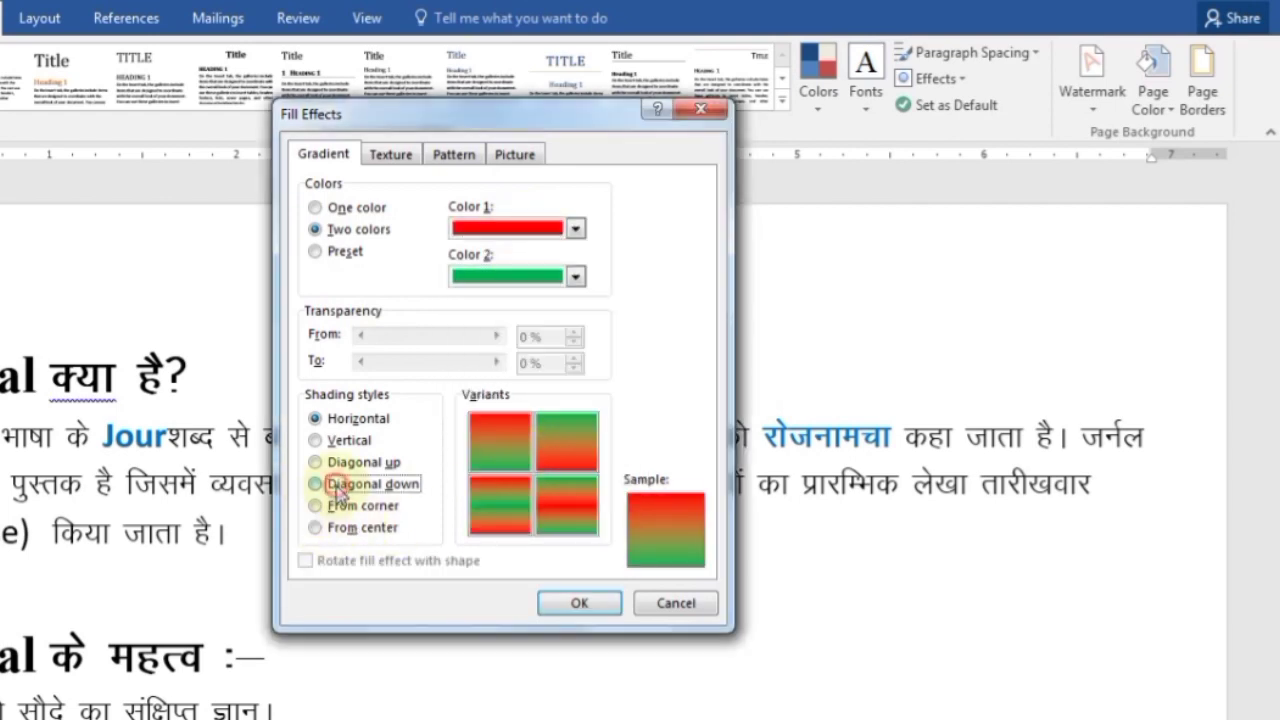
pyautogui.click(498, 505)
pyautogui.click(576, 603)
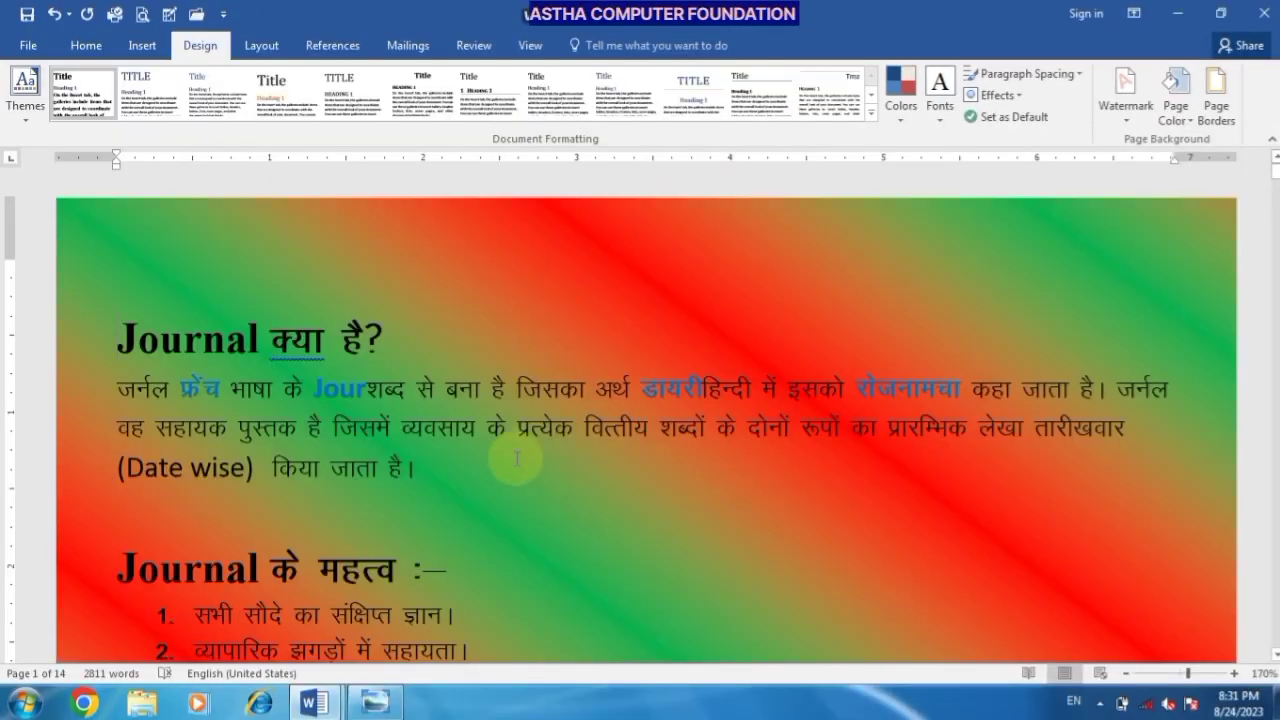
pyautogui.scroll(-3, 388, 425)
pyautogui.scroll(-4, 388, 425)
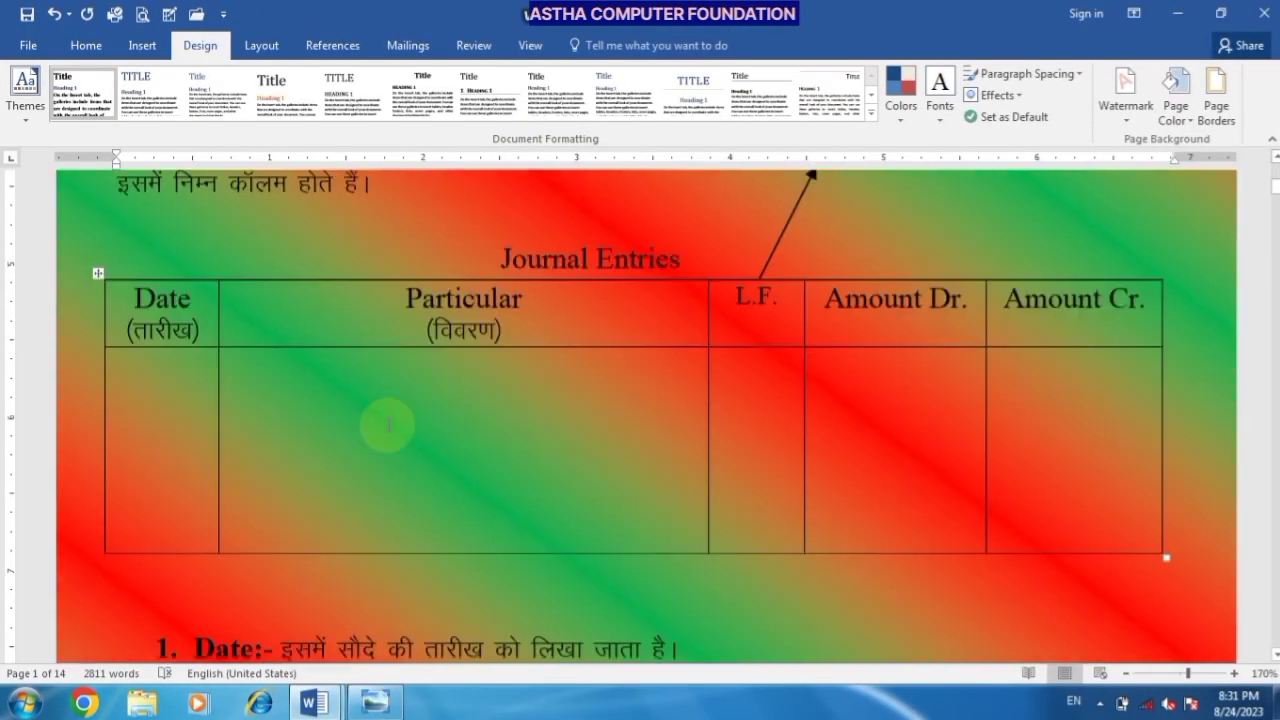
pyautogui.scroll(6, 386, 422)
pyautogui.scroll(2, 385, 420)
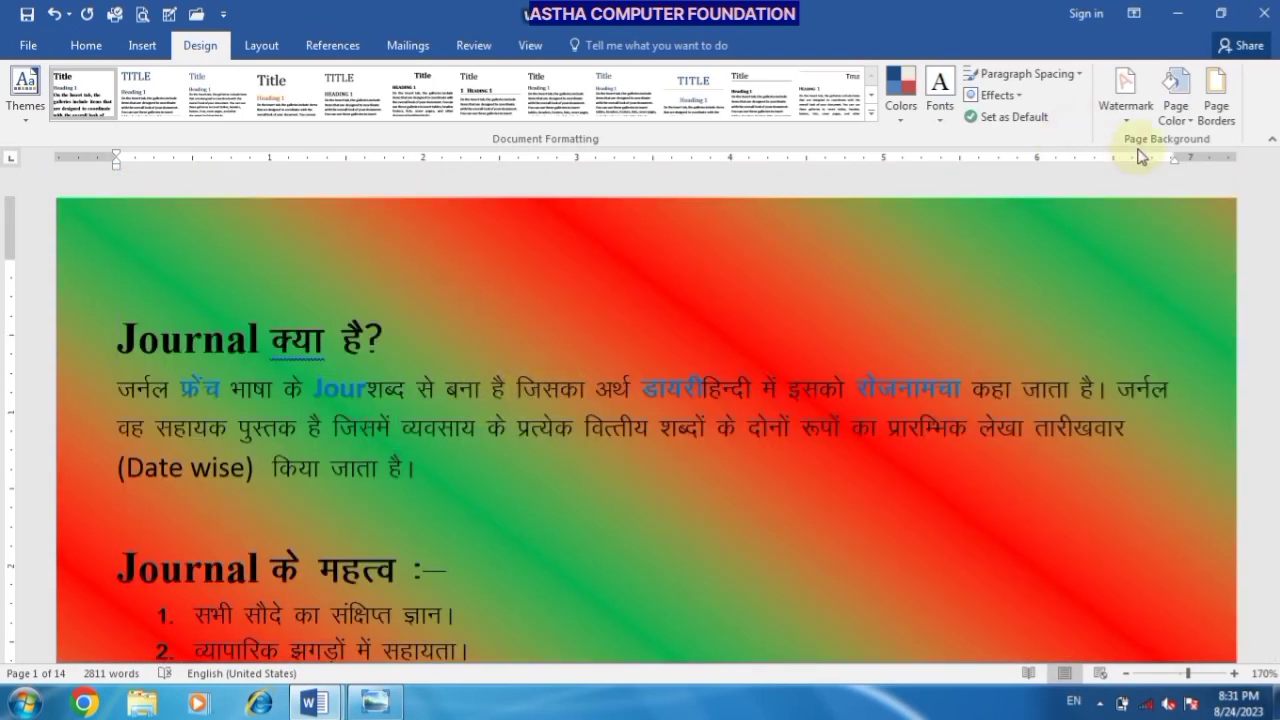
# Remove the gradient page background, then browse the picture, texture and pattern fill options.
pyautogui.click(1175, 105)
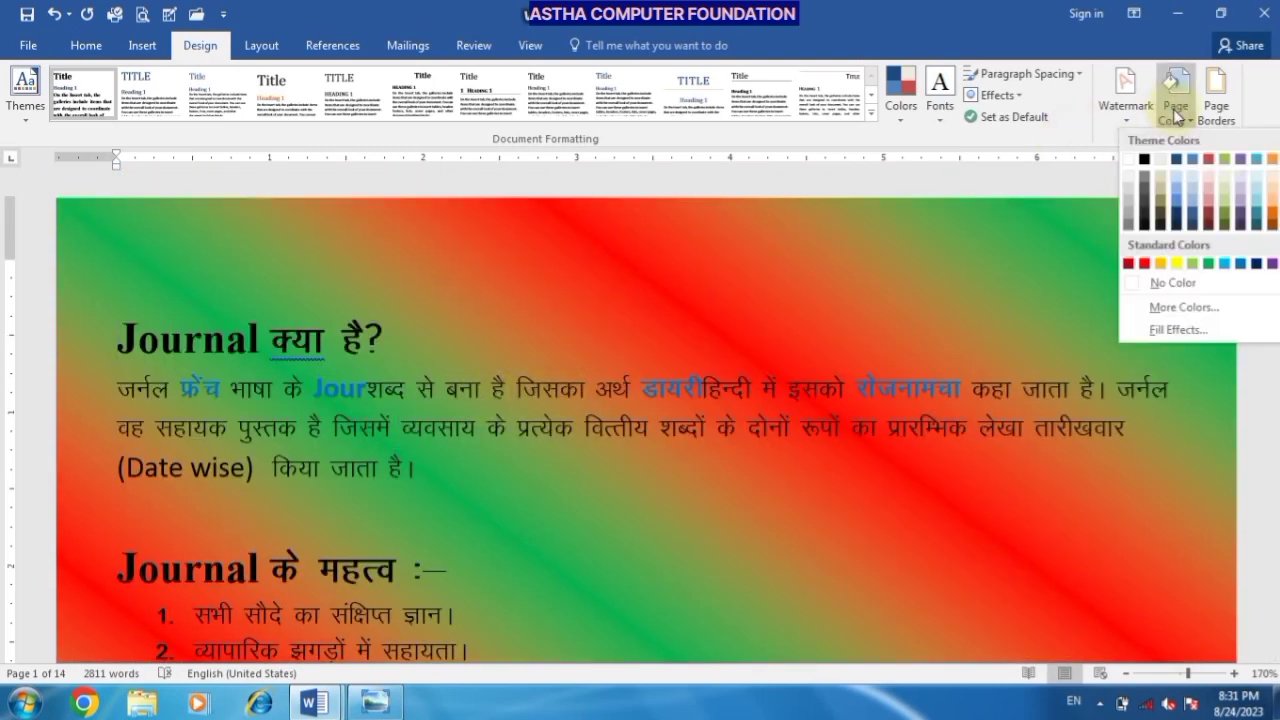
pyautogui.click(1153, 287)
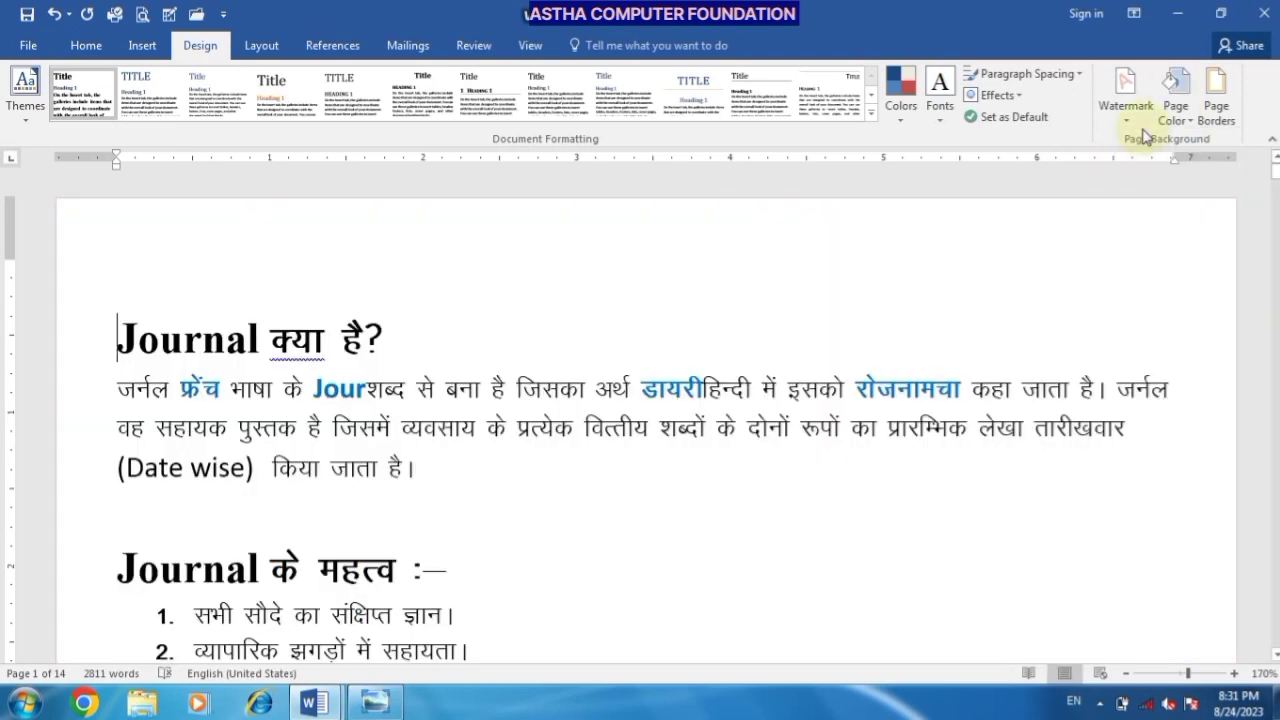
pyautogui.click(1175, 110)
pyautogui.click(1177, 329)
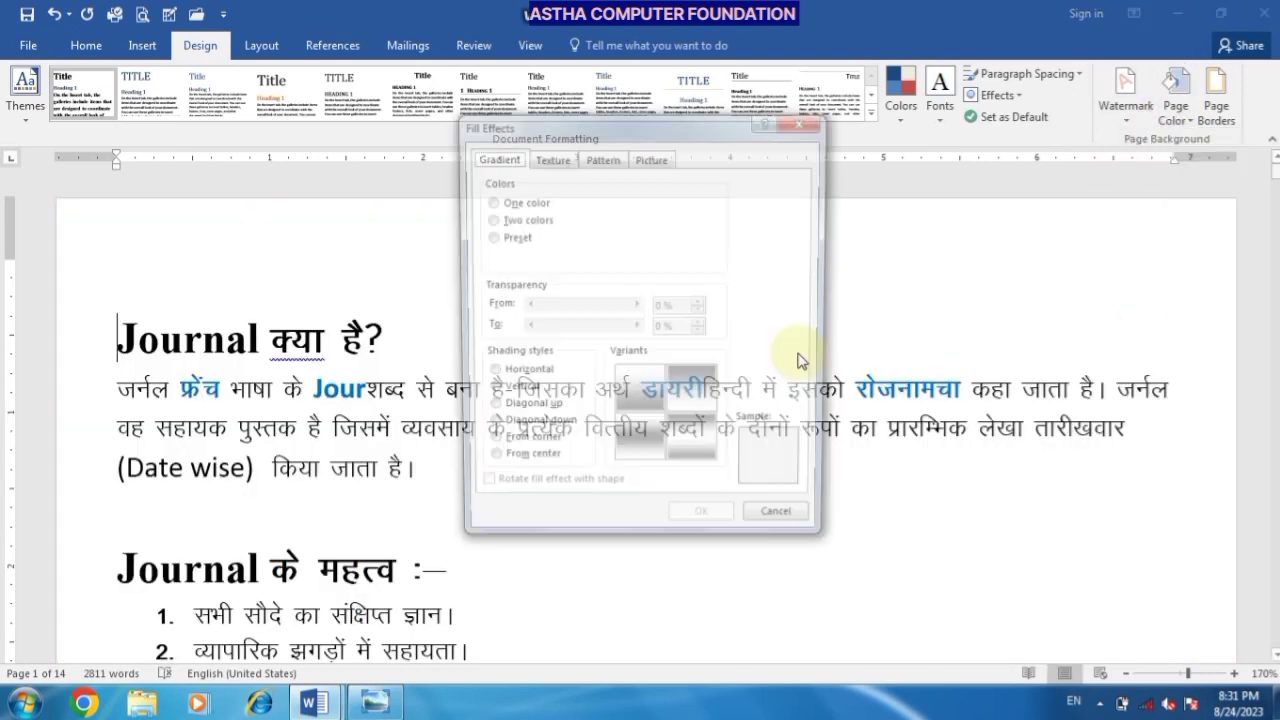
pyautogui.click(652, 159)
pyautogui.click(548, 159)
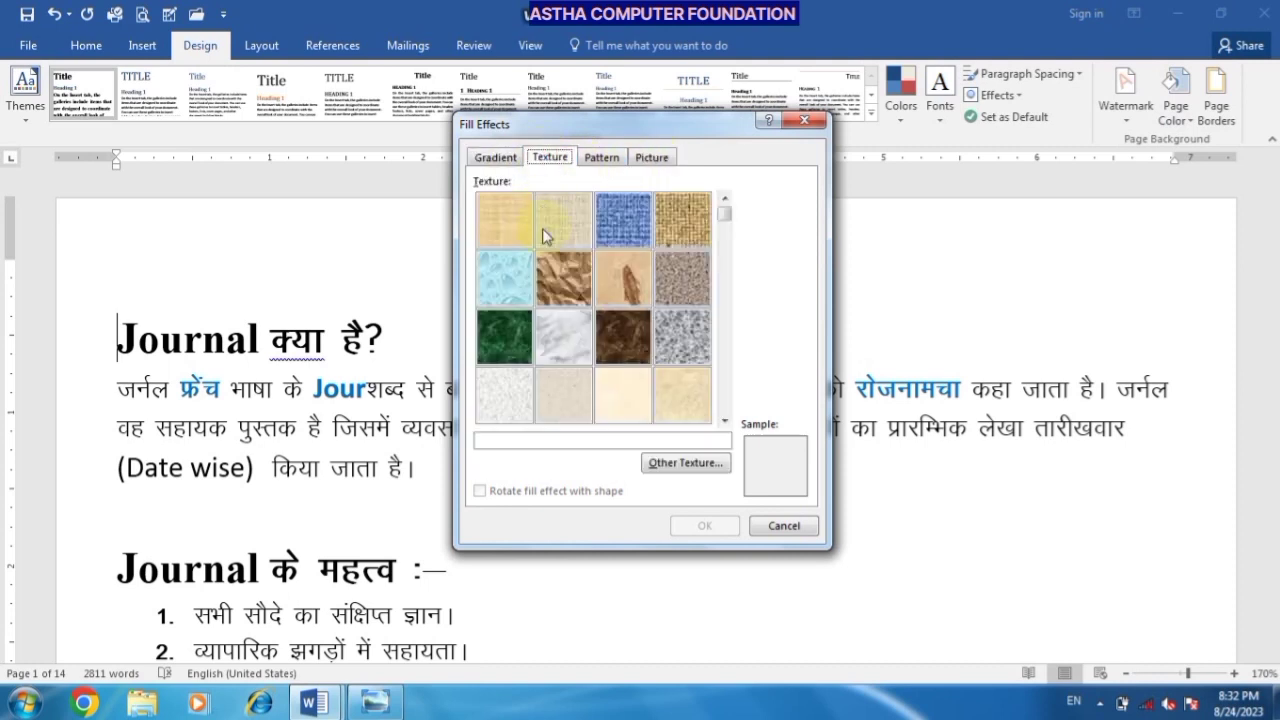
pyautogui.click(601, 162)
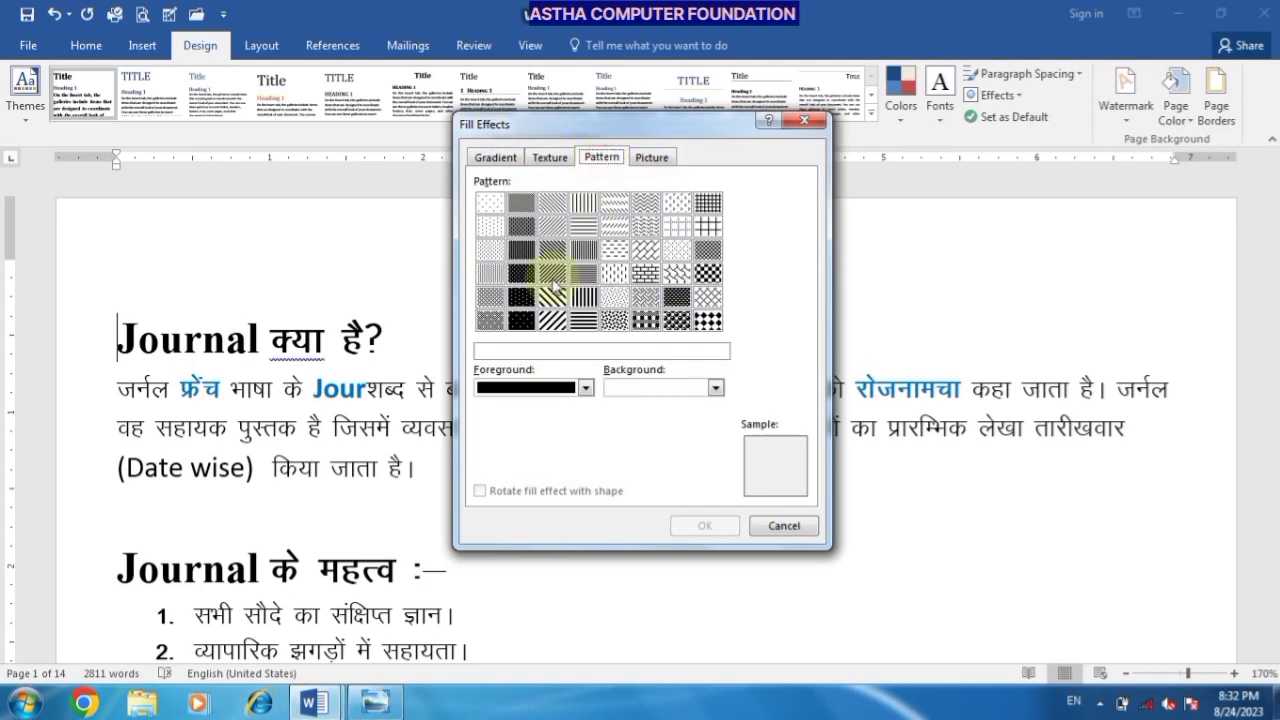
# Apply a red Sphere pattern as the page background, then set Page Color to No Color.
pyautogui.click(634, 392)
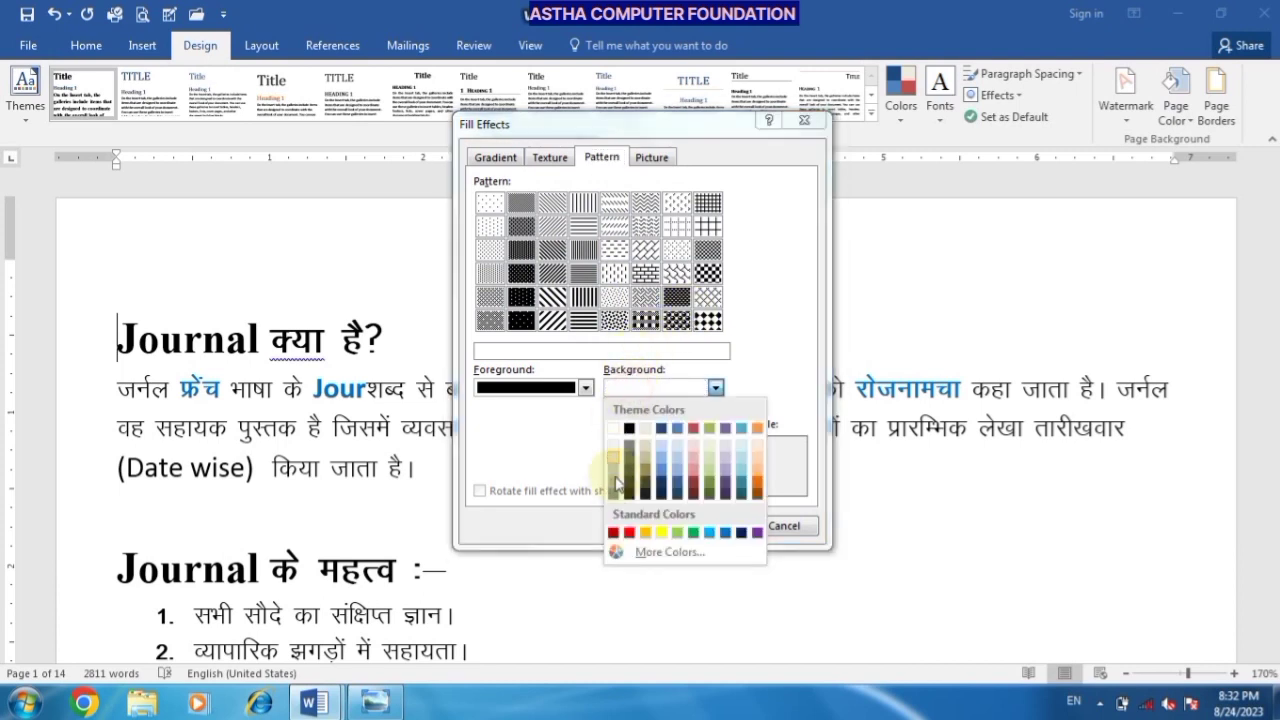
pyautogui.click(629, 532)
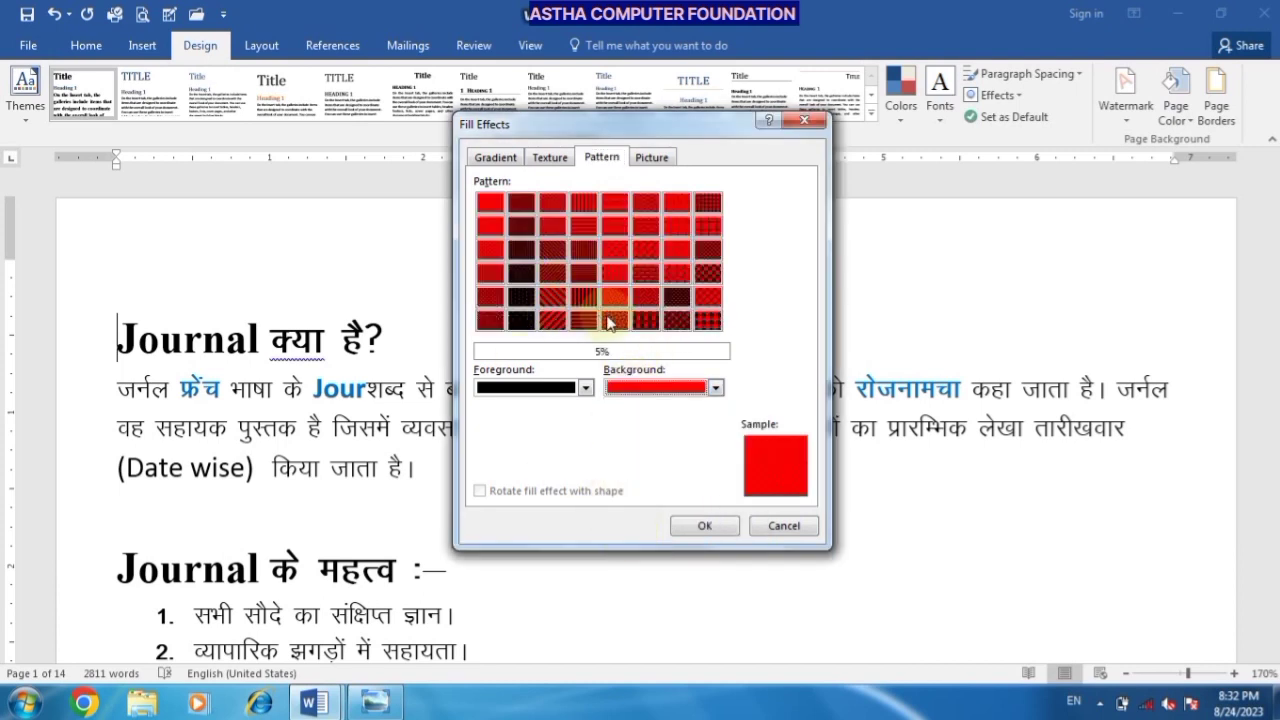
pyautogui.click(677, 320)
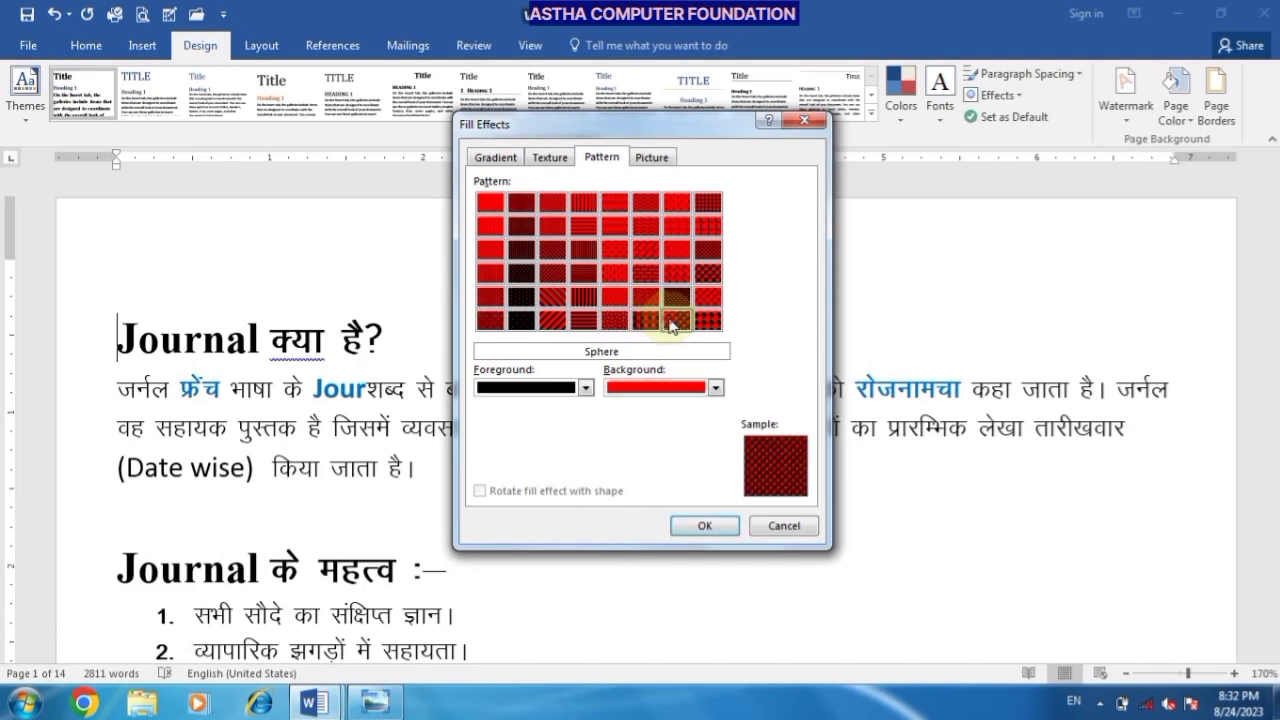
pyautogui.click(703, 527)
pyautogui.scroll(-10, 458, 457)
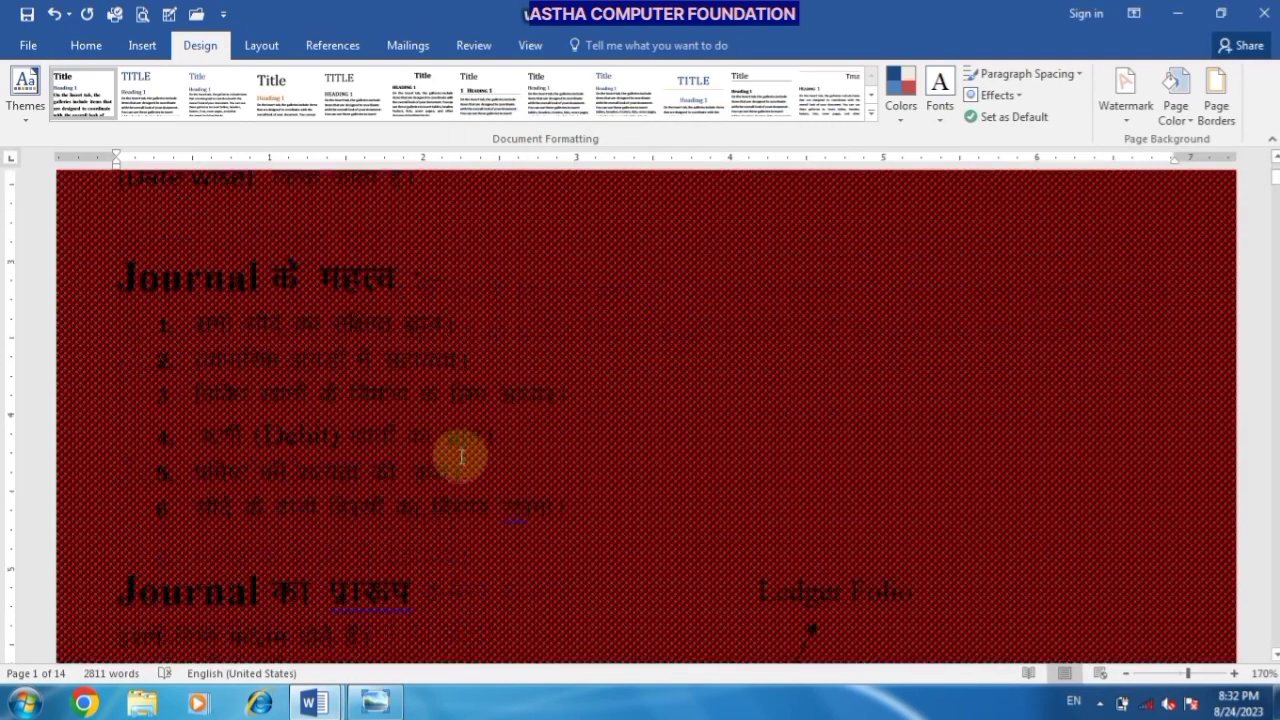
pyautogui.scroll(5, 458, 457)
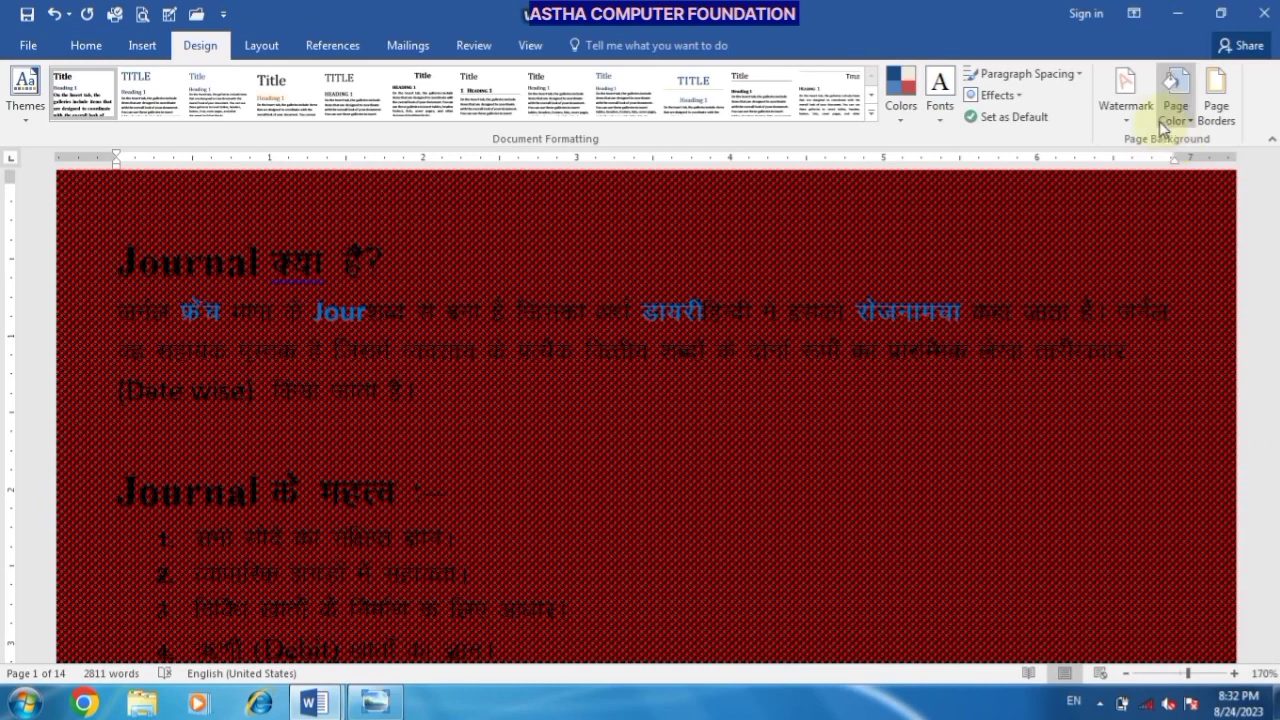
pyautogui.click(1173, 120)
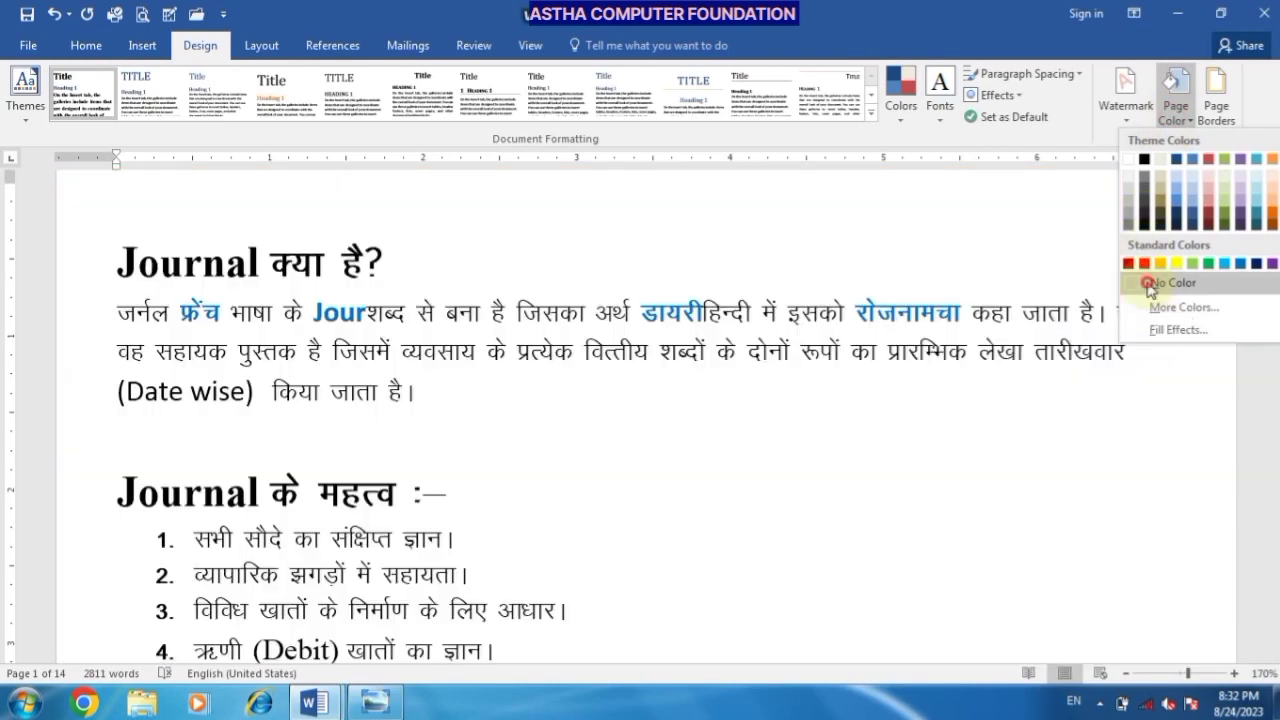
pyautogui.click(1145, 283)
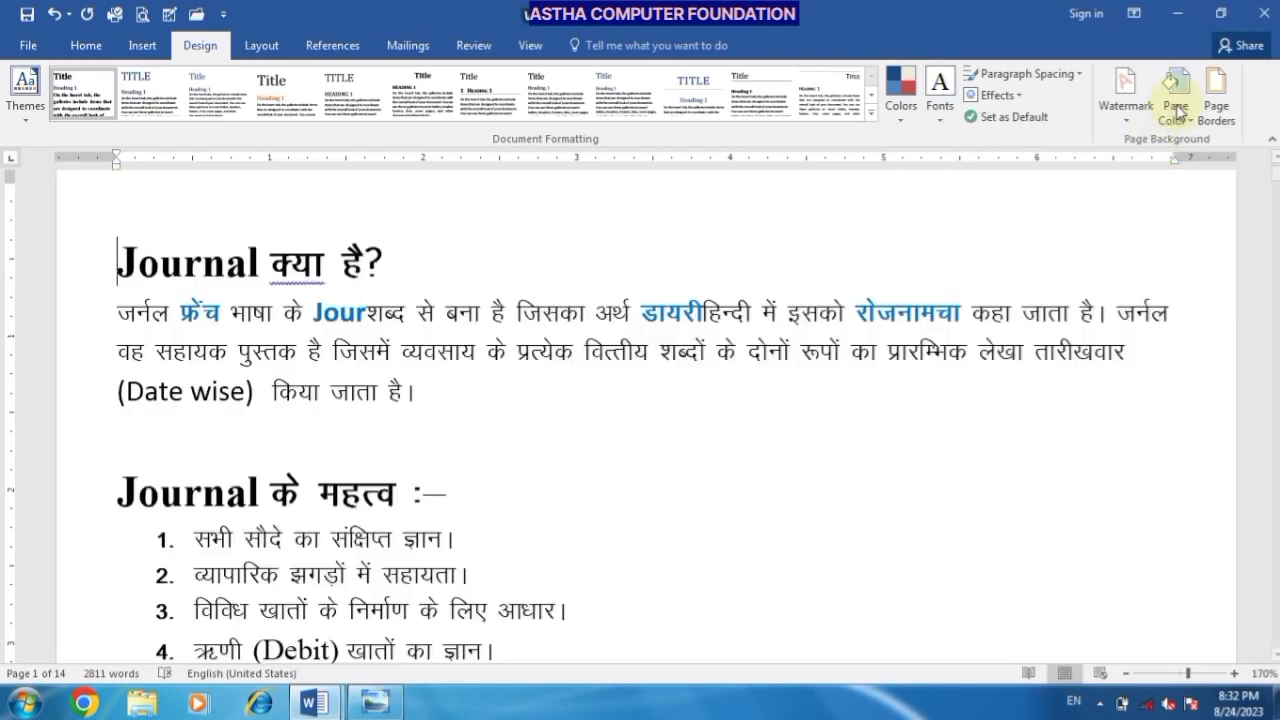
# Start a picture fill for the page background, browsing offline for a local image.
pyautogui.click(1175, 100)
pyautogui.click(1150, 333)
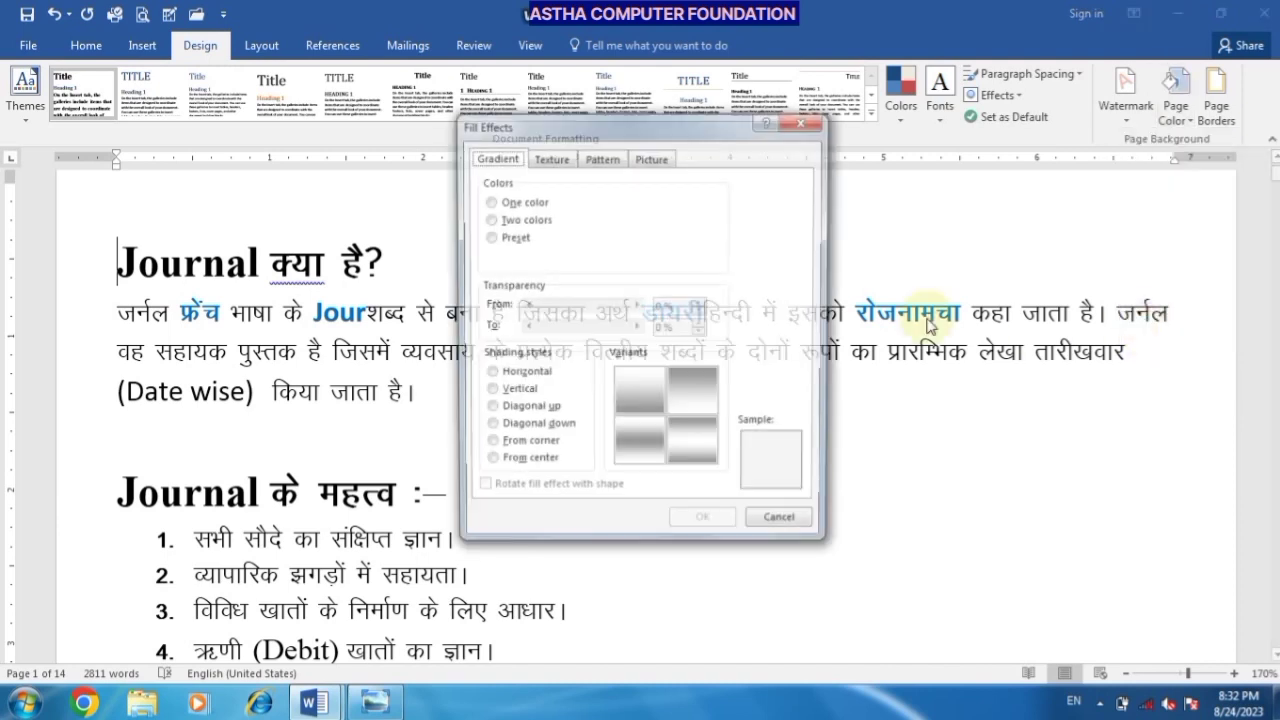
pyautogui.click(650, 157)
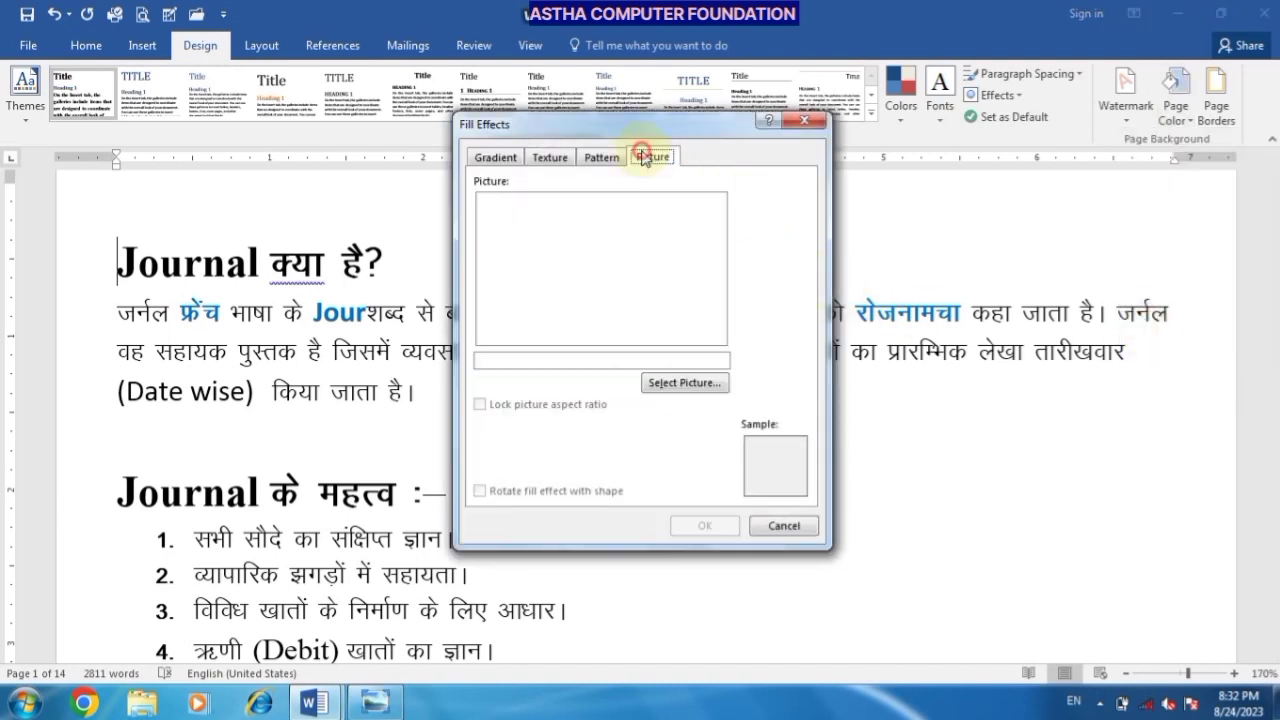
pyautogui.click(668, 384)
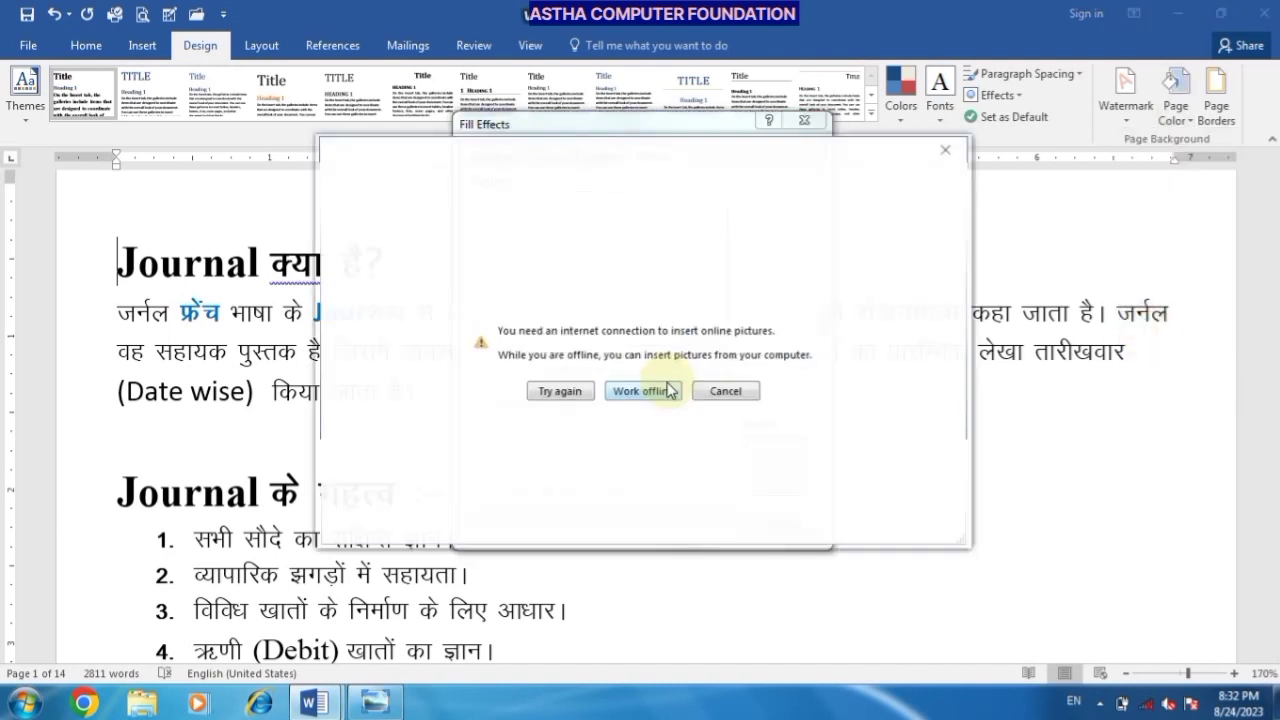
pyautogui.click(636, 395)
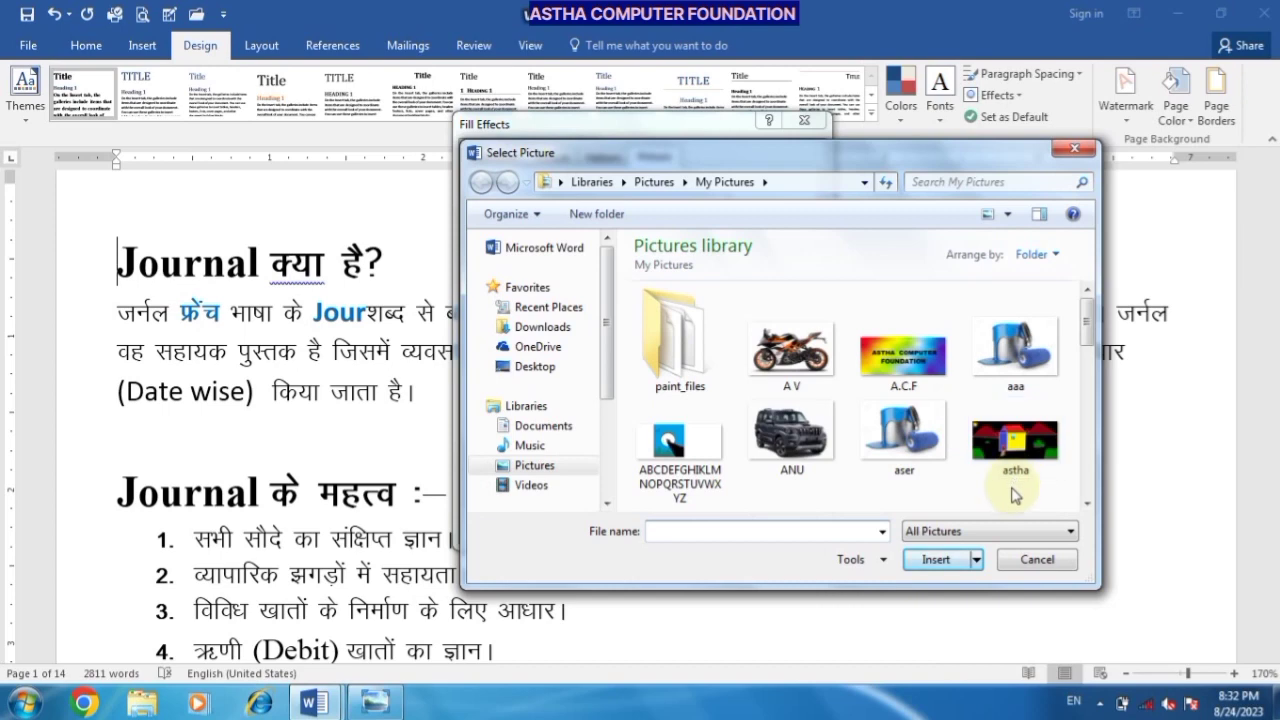
# Set the A.C.F picture as the page background and review the page.
pyautogui.click(878, 358)
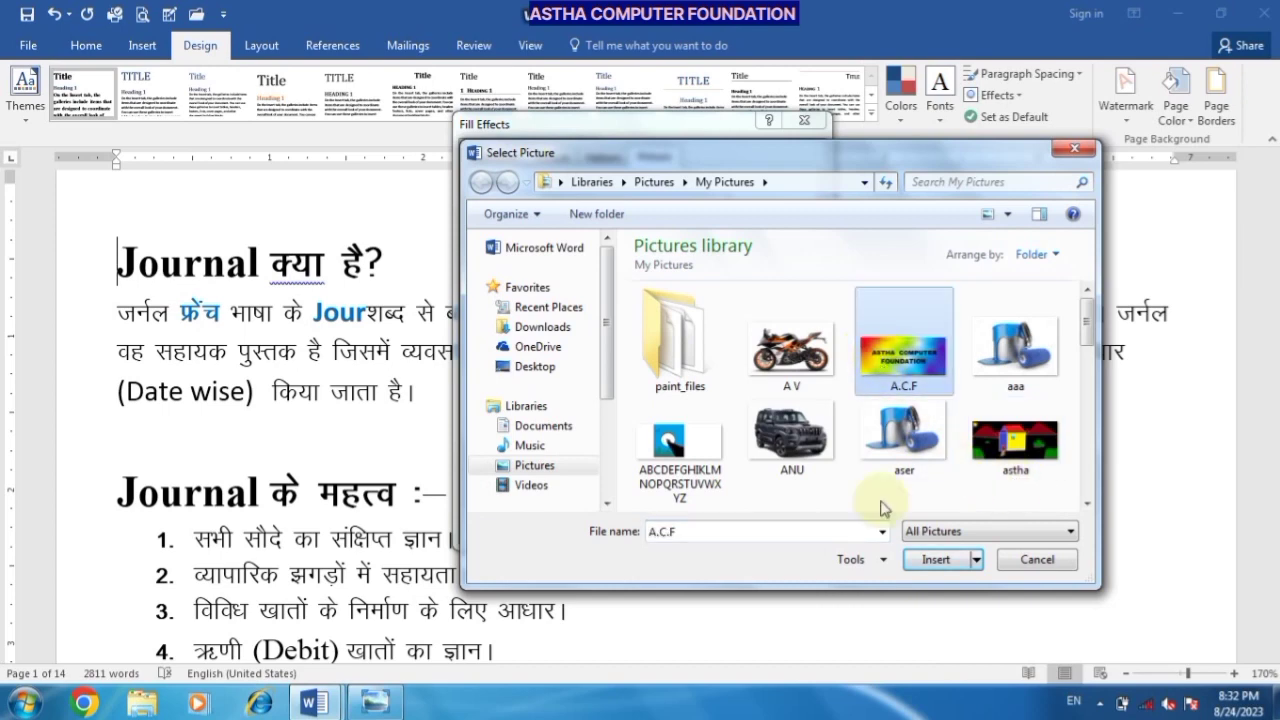
pyautogui.click(935, 562)
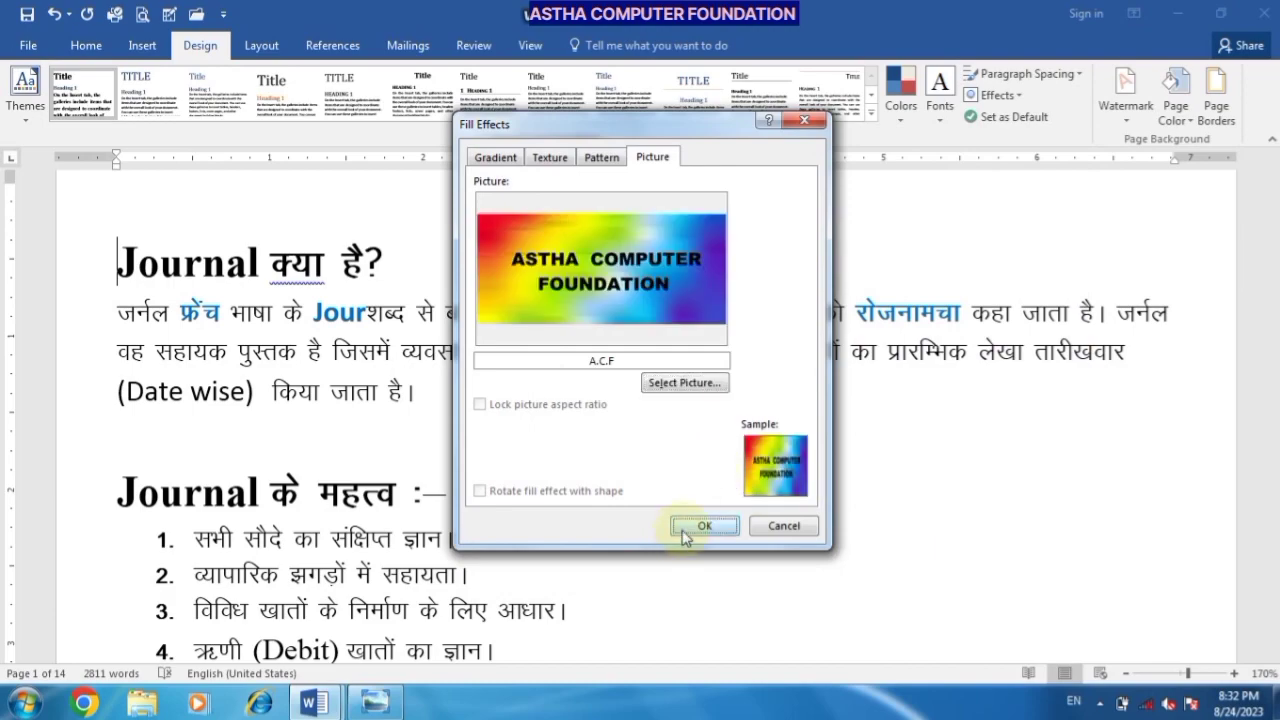
pyautogui.click(703, 526)
pyautogui.scroll(-1, 499, 352)
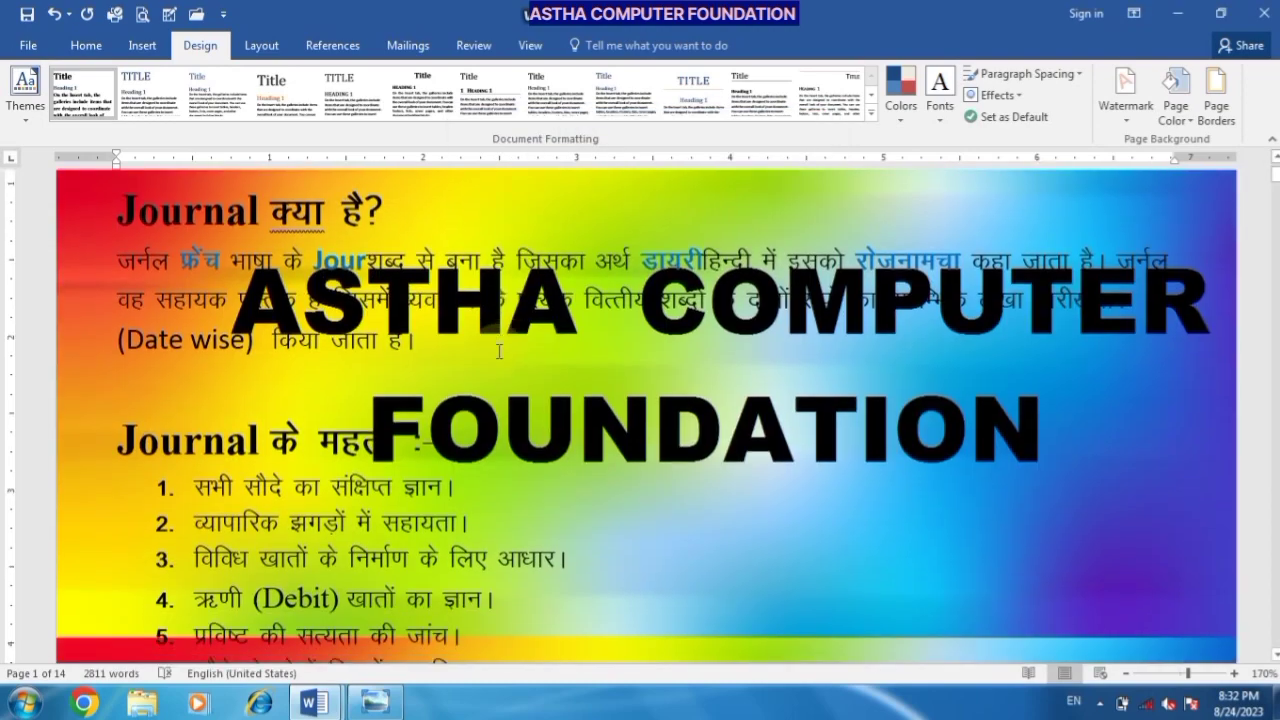
pyautogui.scroll(-6, 499, 352)
pyautogui.scroll(-5, 502, 349)
pyautogui.scroll(5, 502, 349)
pyautogui.scroll(6, 501, 341)
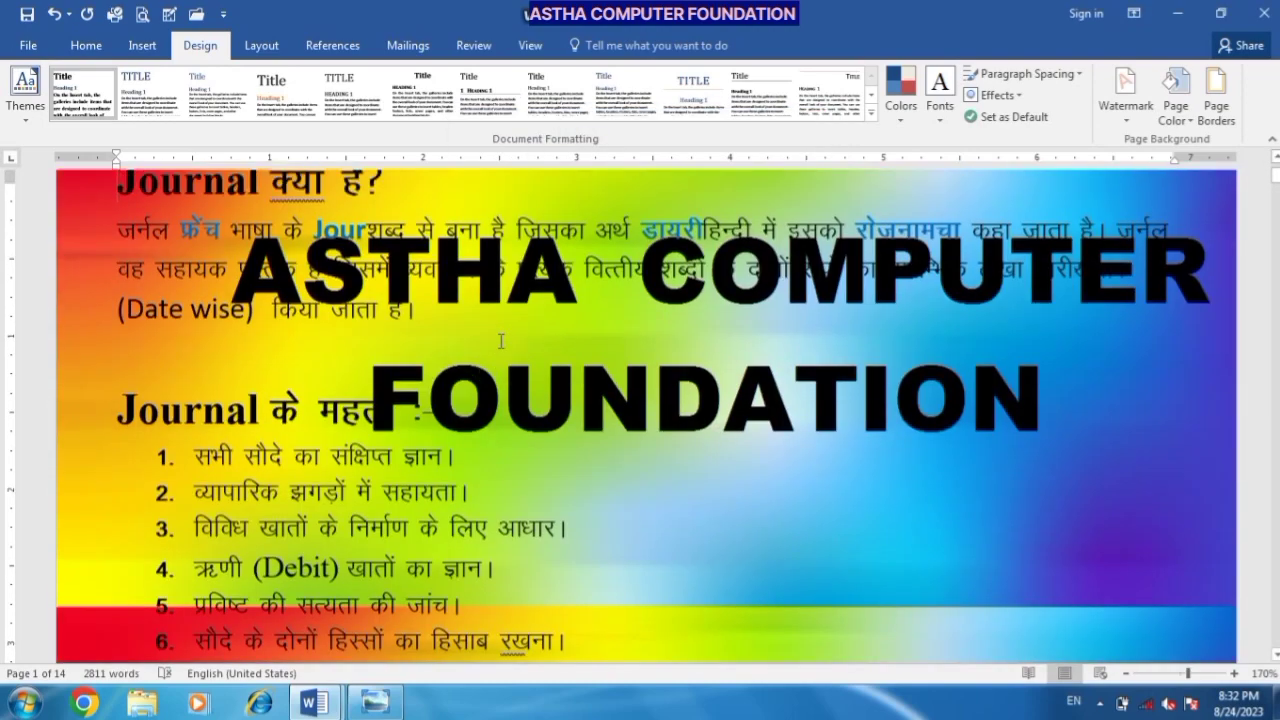
pyautogui.scroll(3, 501, 341)
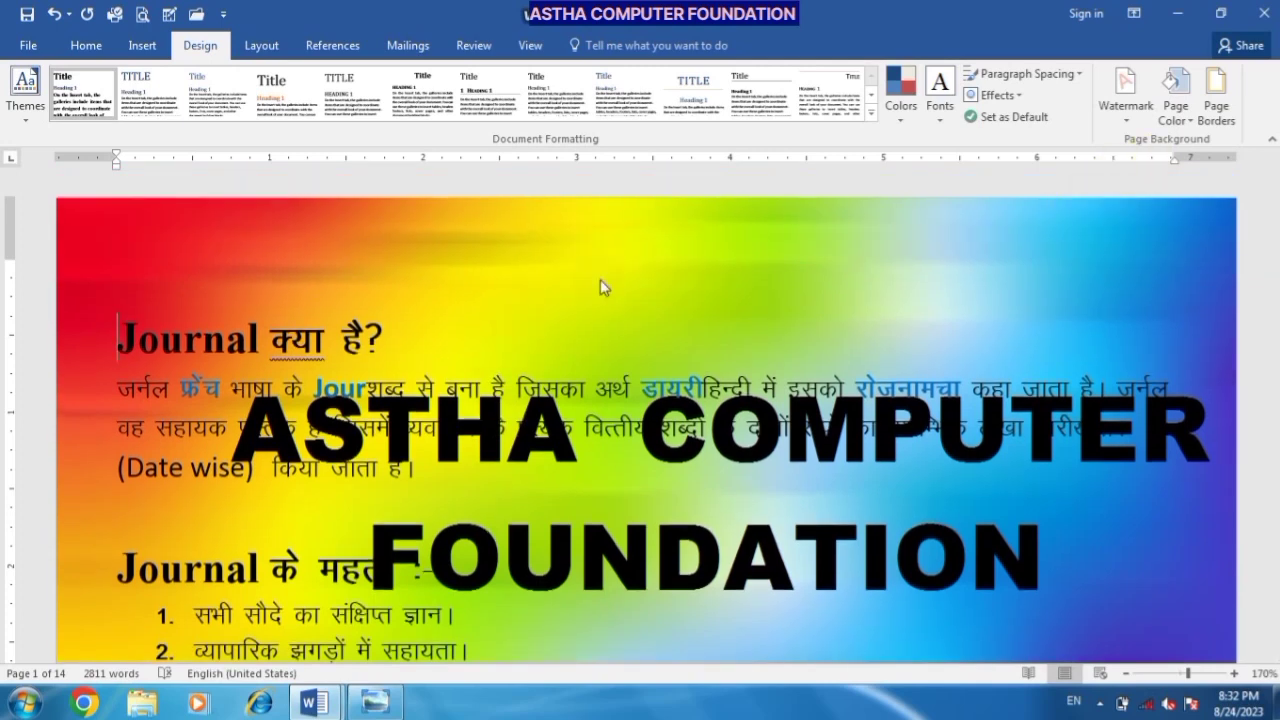
pyautogui.click(1177, 110)
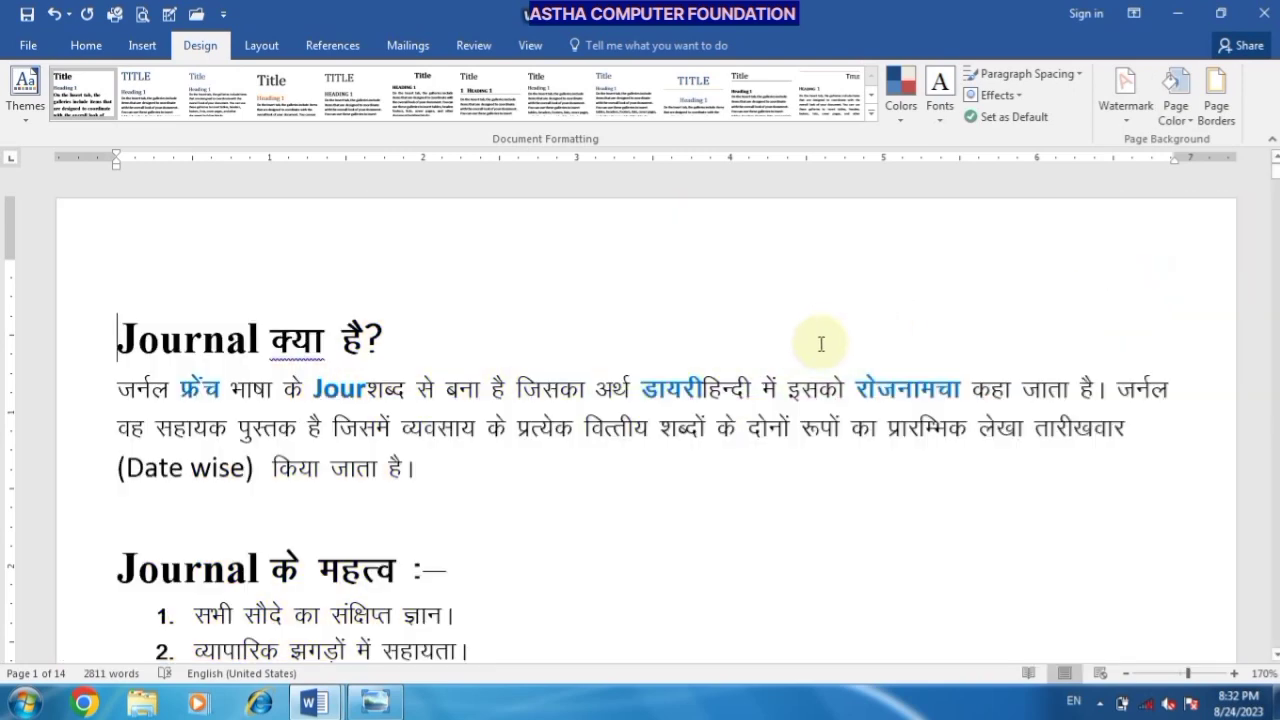
# Close Tally Notes-1 without saving, then open Page Borders on the blank document.
pyautogui.click(1258, 13)
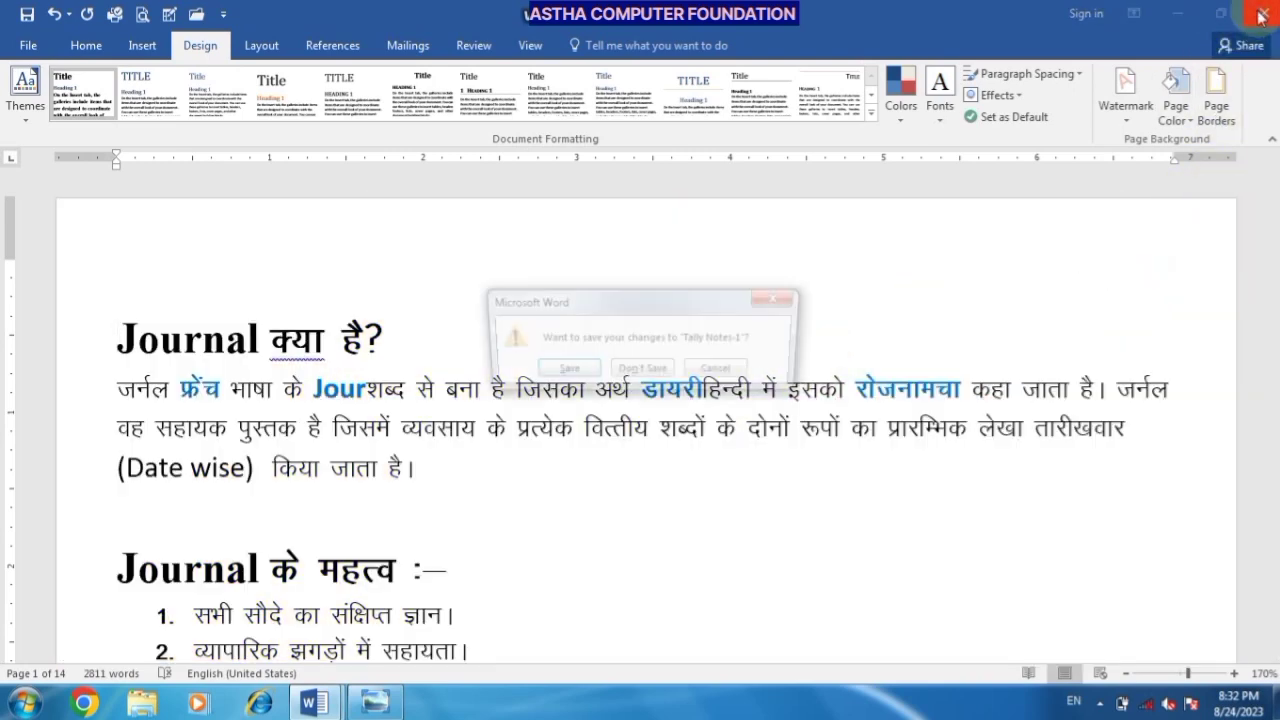
pyautogui.click(633, 373)
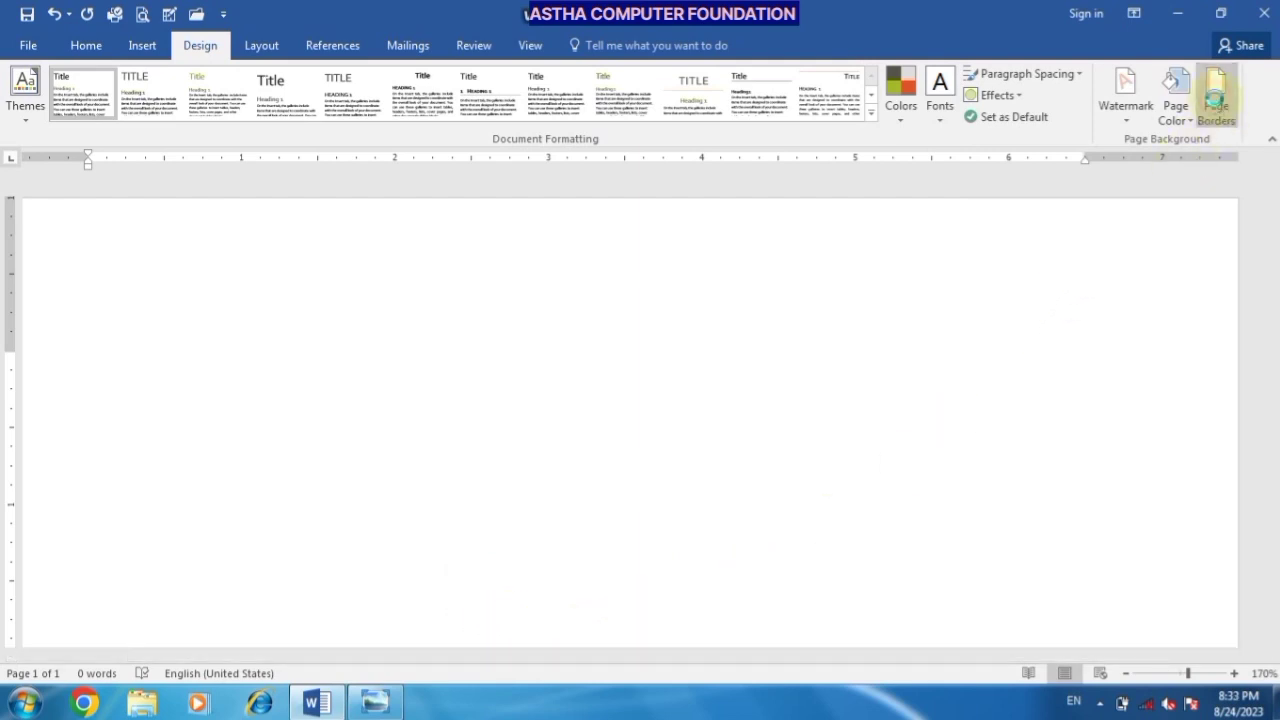
pyautogui.click(1214, 100)
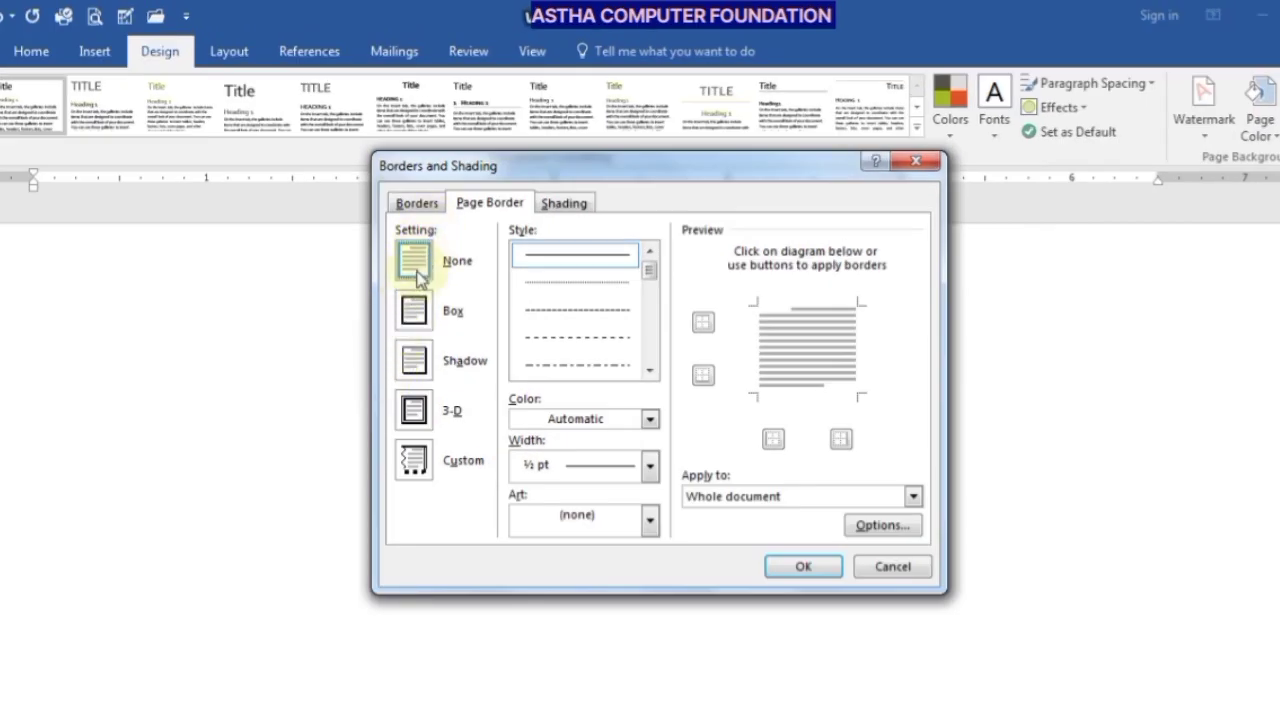
# Apply a red 4½ pt Box border around the whole page.
pyautogui.click(416, 314)
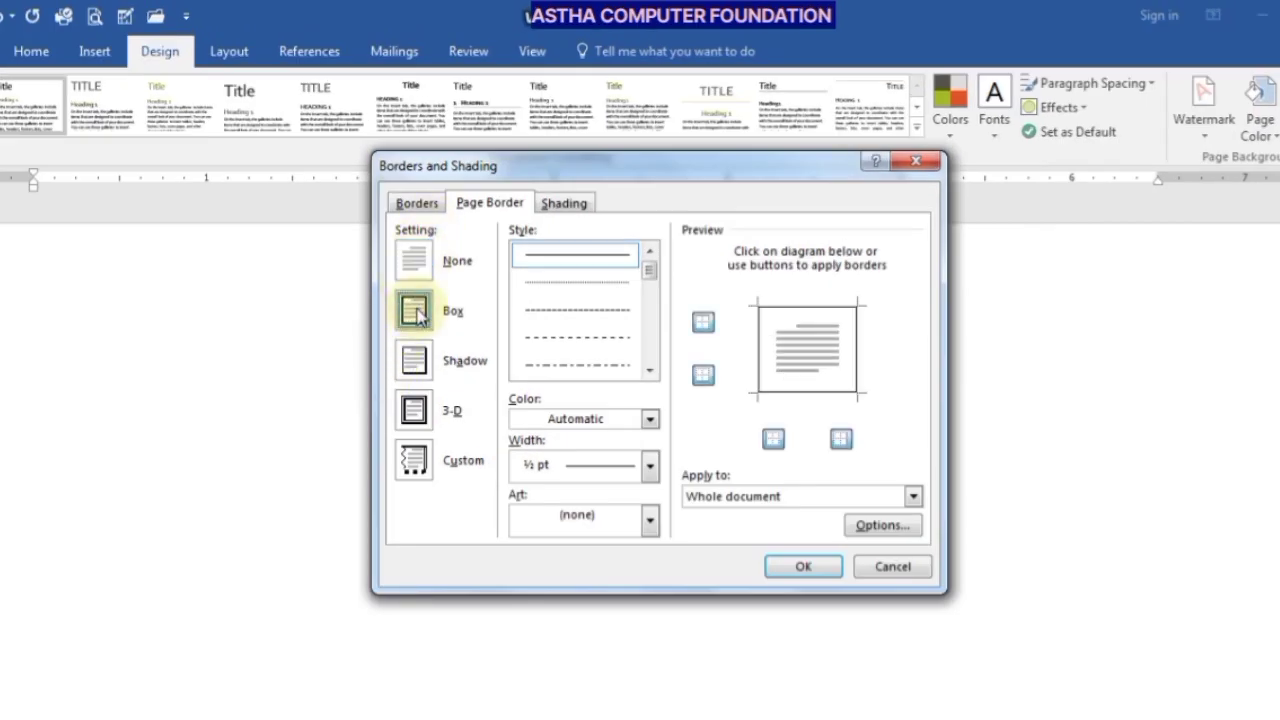
pyautogui.click(651, 468)
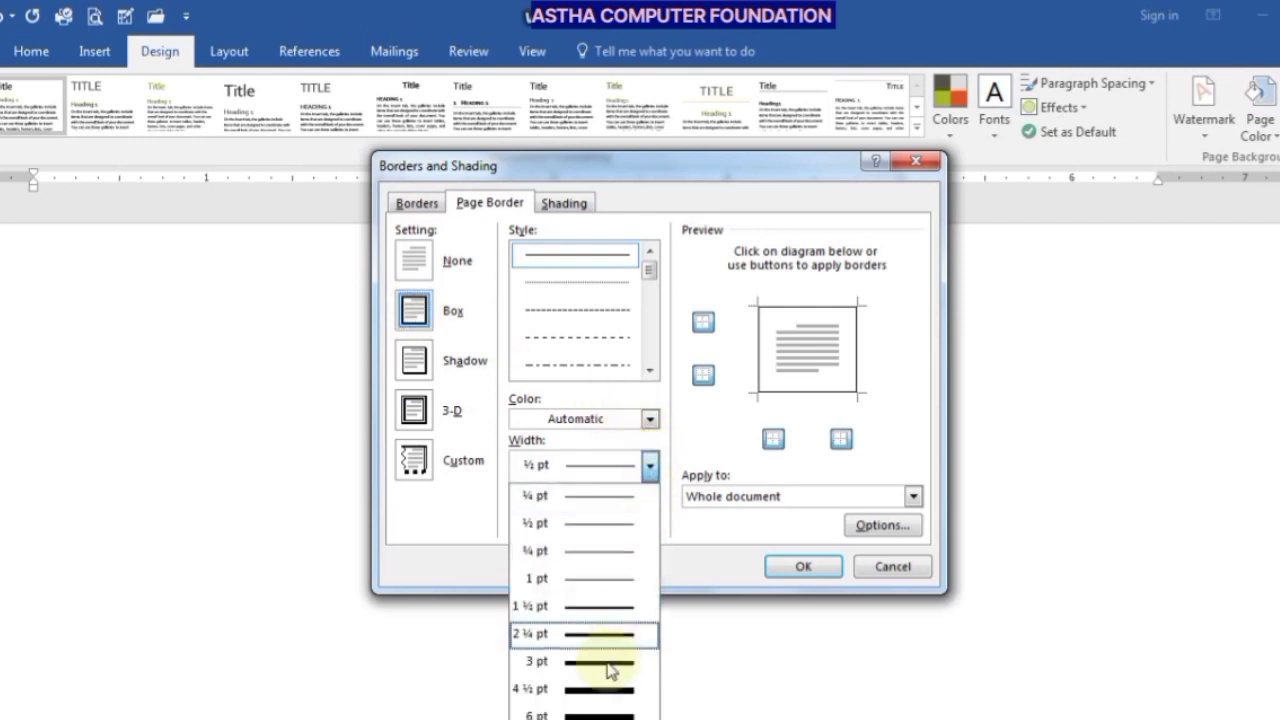
pyautogui.click(589, 690)
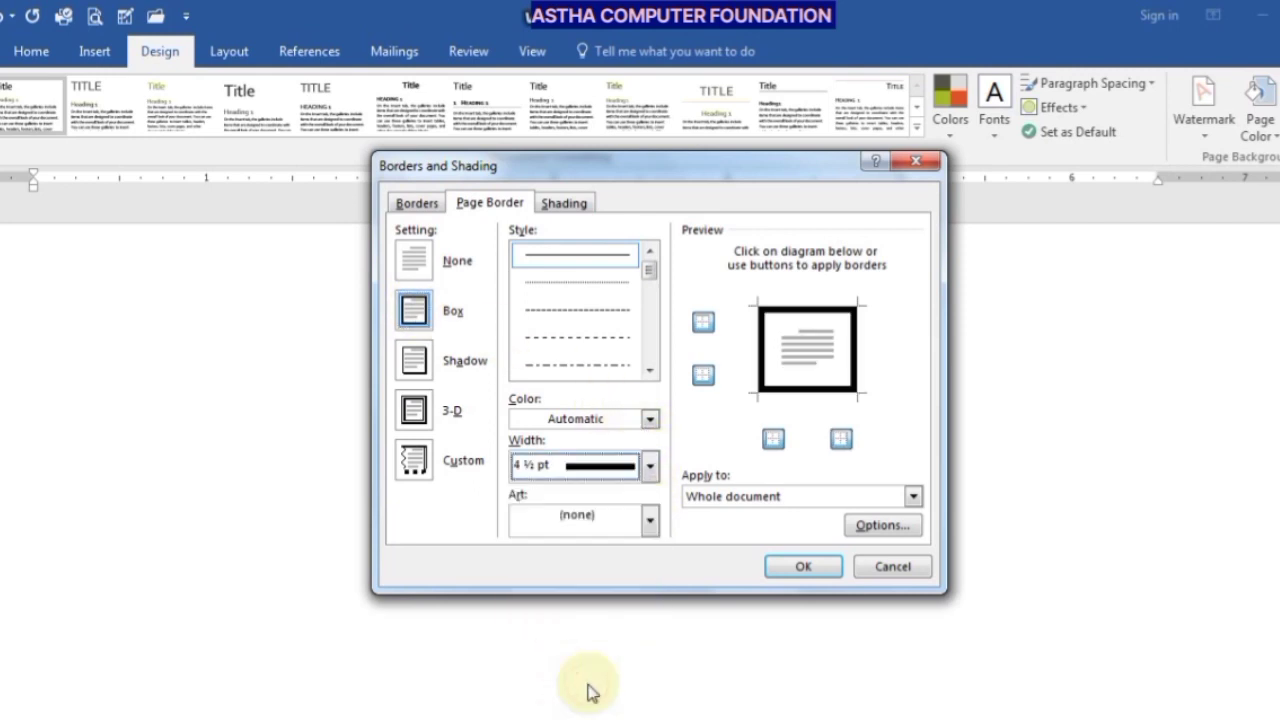
pyautogui.click(650, 419)
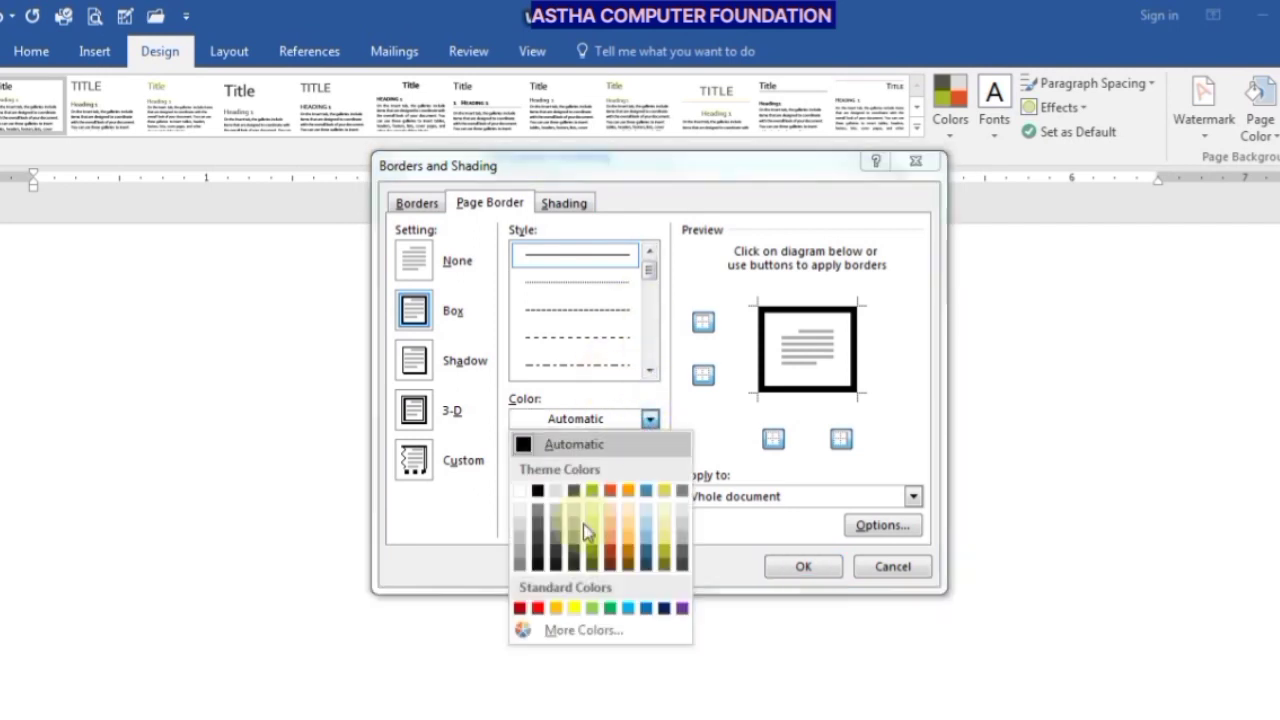
pyautogui.click(538, 609)
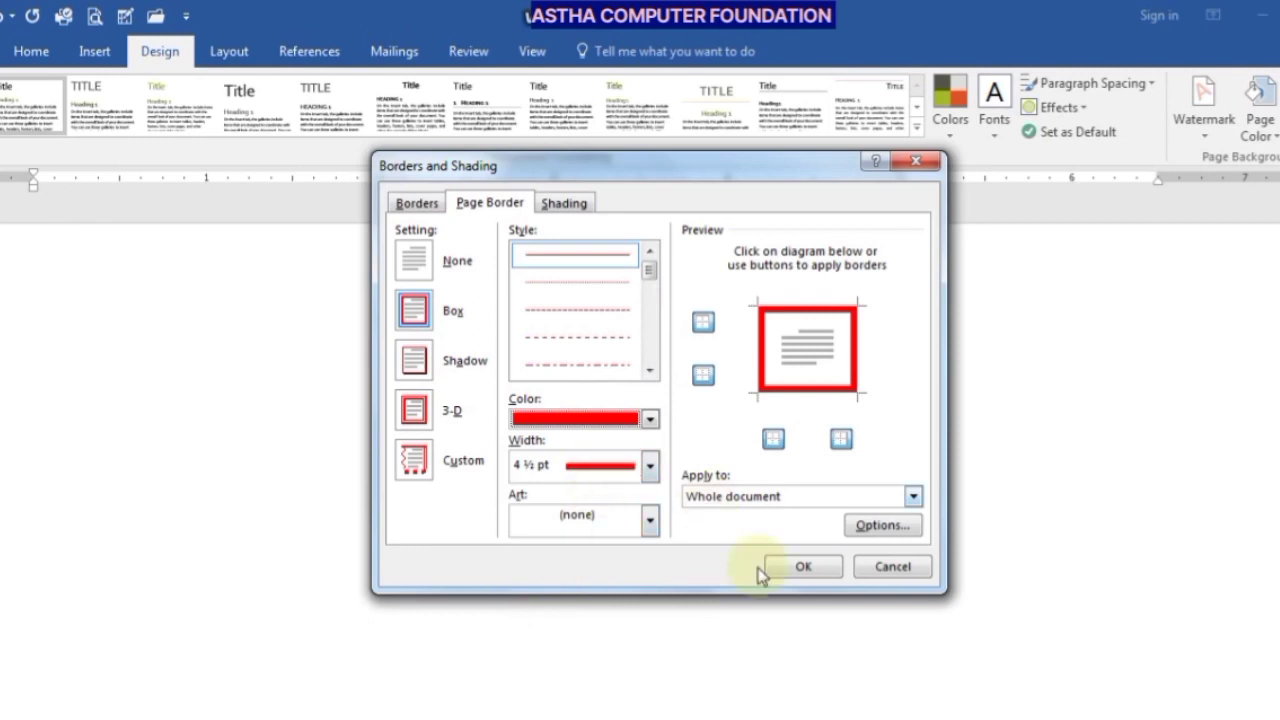
pyautogui.click(786, 565)
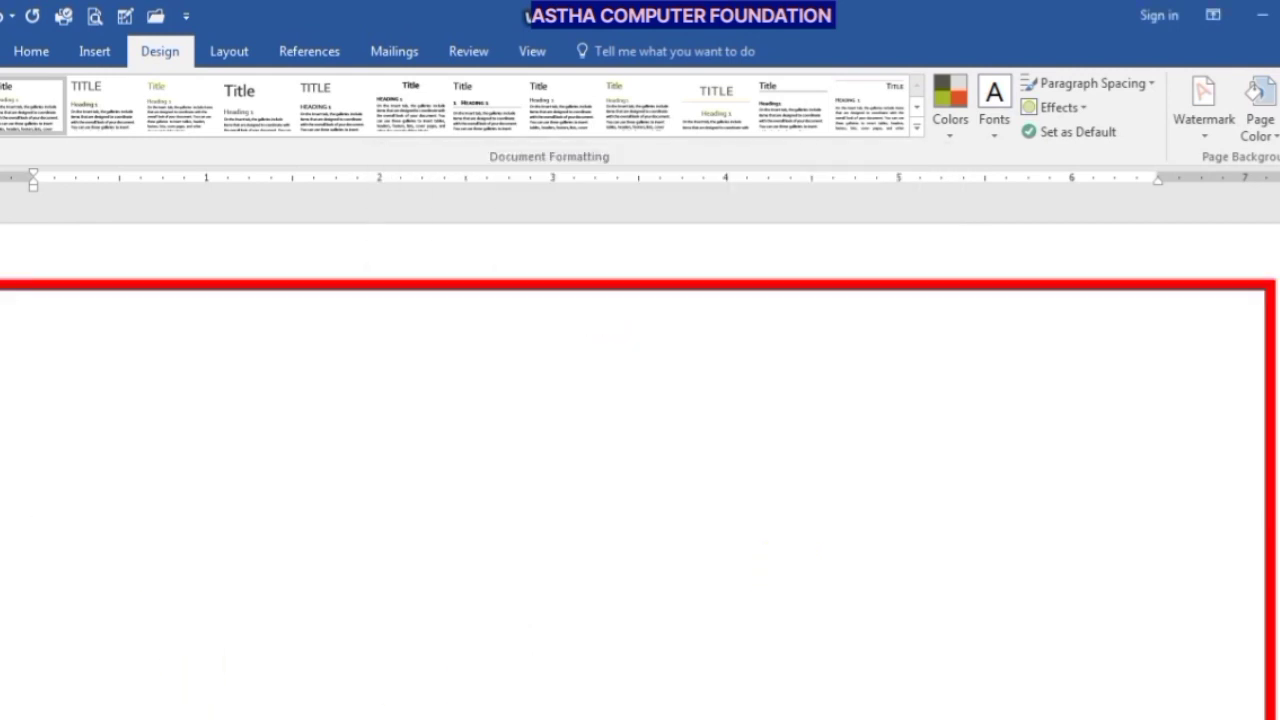
# Zoom to 100% and scroll to inspect the red box page border.
pyautogui.click(534, 55)
pyautogui.click(350, 108)
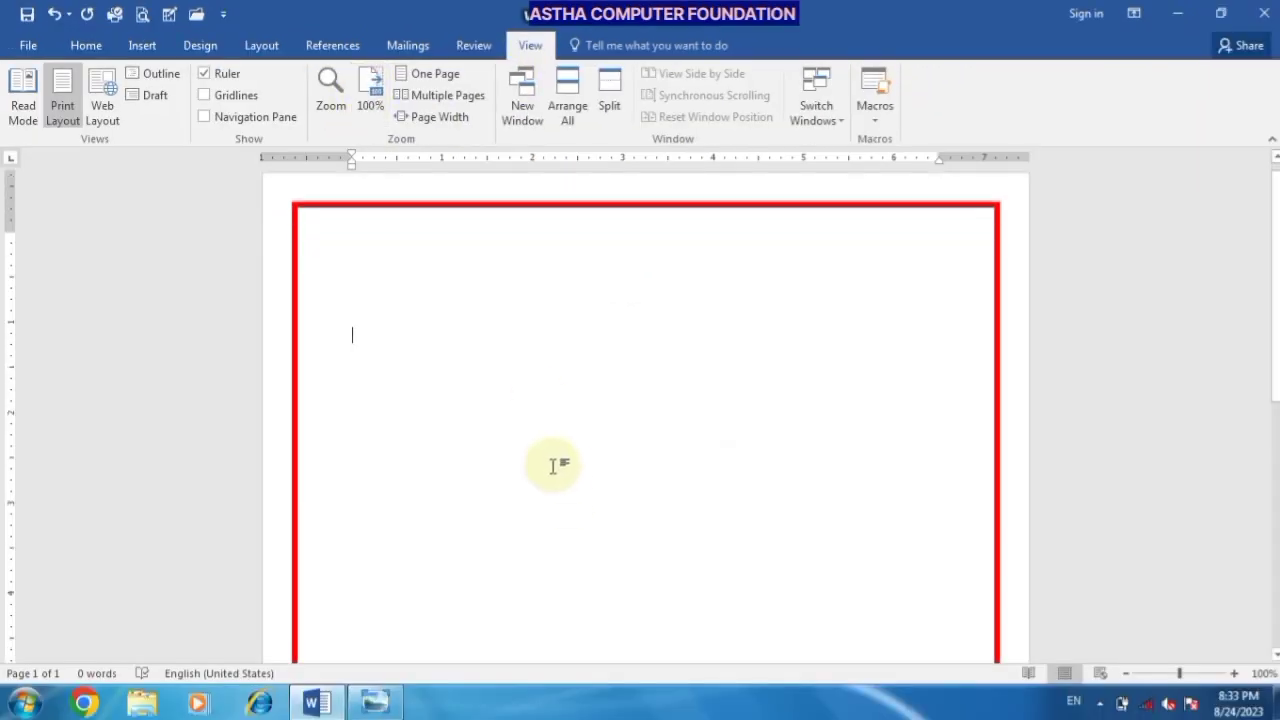
pyautogui.scroll(-8, 553, 478)
pyautogui.scroll(4, 558, 474)
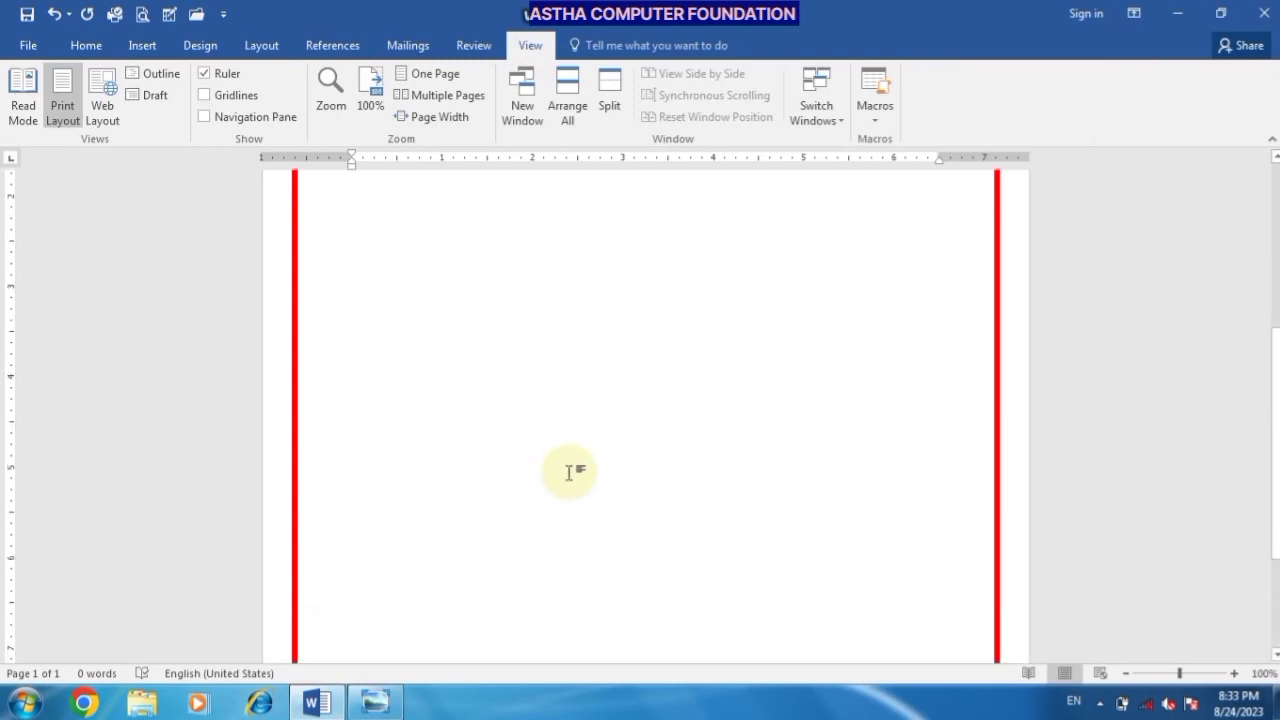
pyautogui.scroll(4, 565, 470)
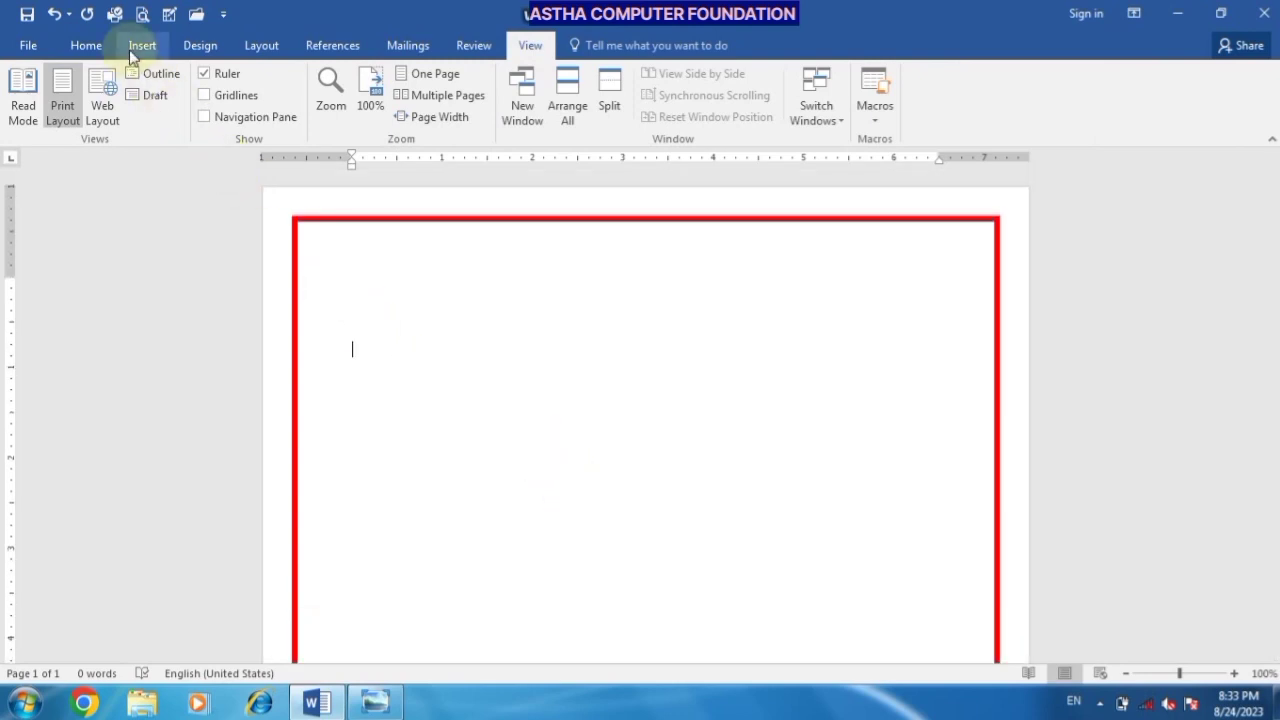
pyautogui.click(200, 45)
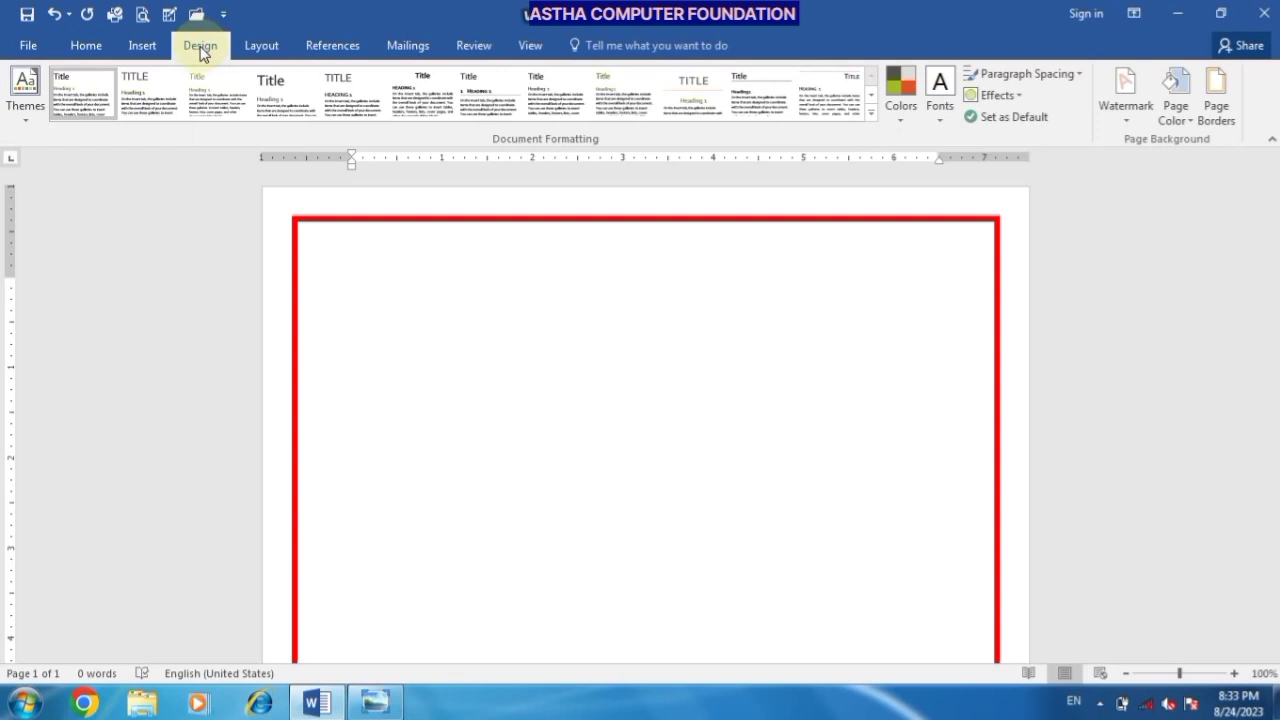
# Replace the red line border with the red poinsettia art page border.
pyautogui.click(1218, 106)
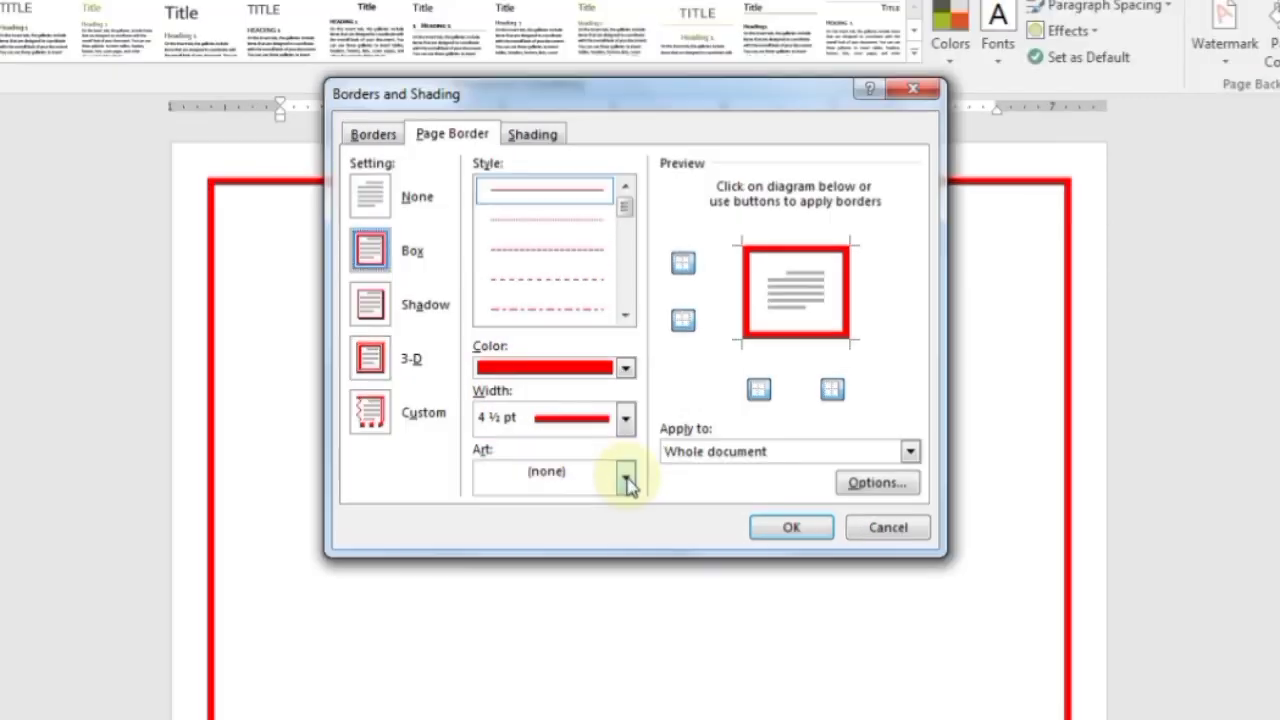
pyautogui.click(627, 481)
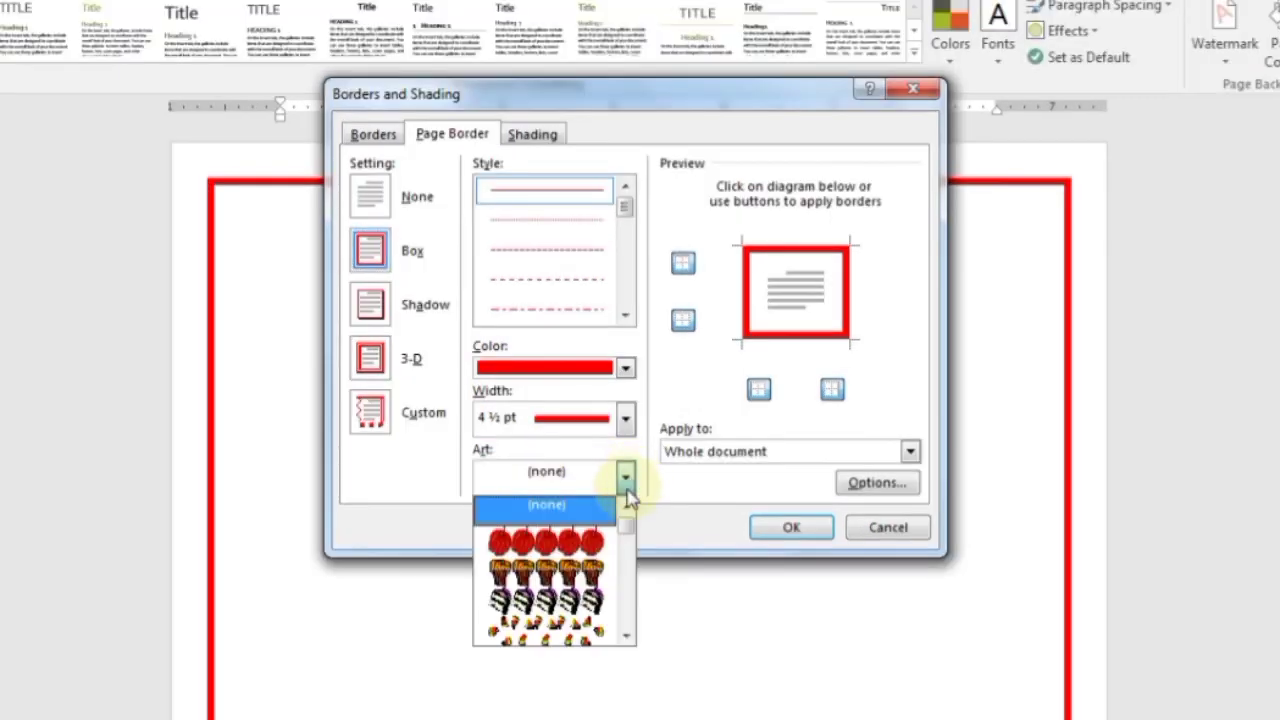
pyautogui.moveTo(631, 528)
pyautogui.mouseDown()
pyautogui.moveTo(628, 620)
pyautogui.moveTo(623, 557)
pyautogui.mouseUp()
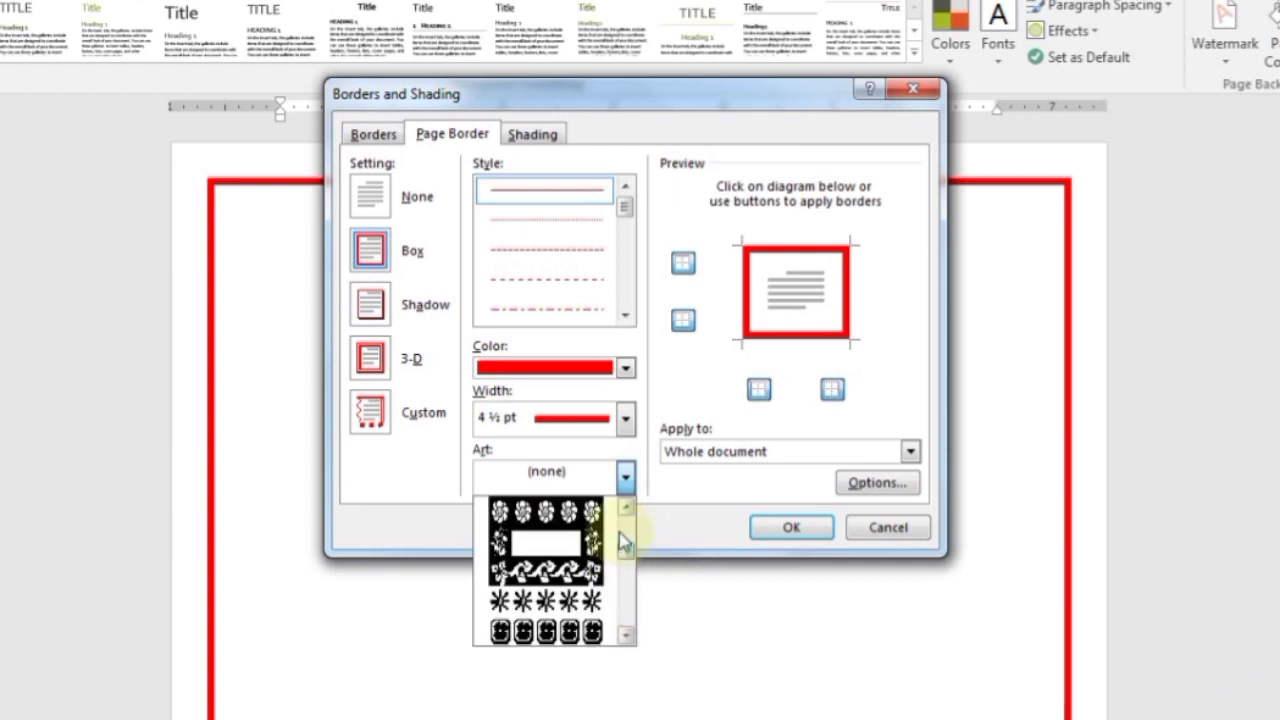
pyautogui.click(625, 508)
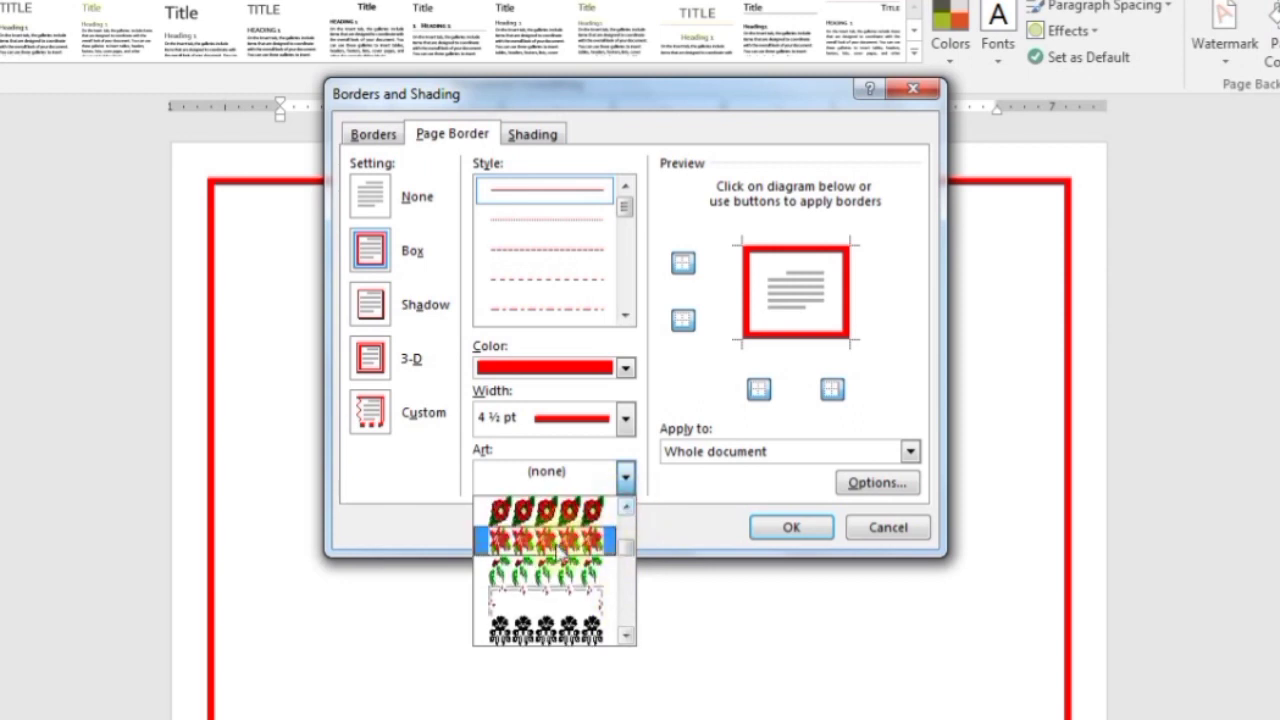
pyautogui.click(557, 545)
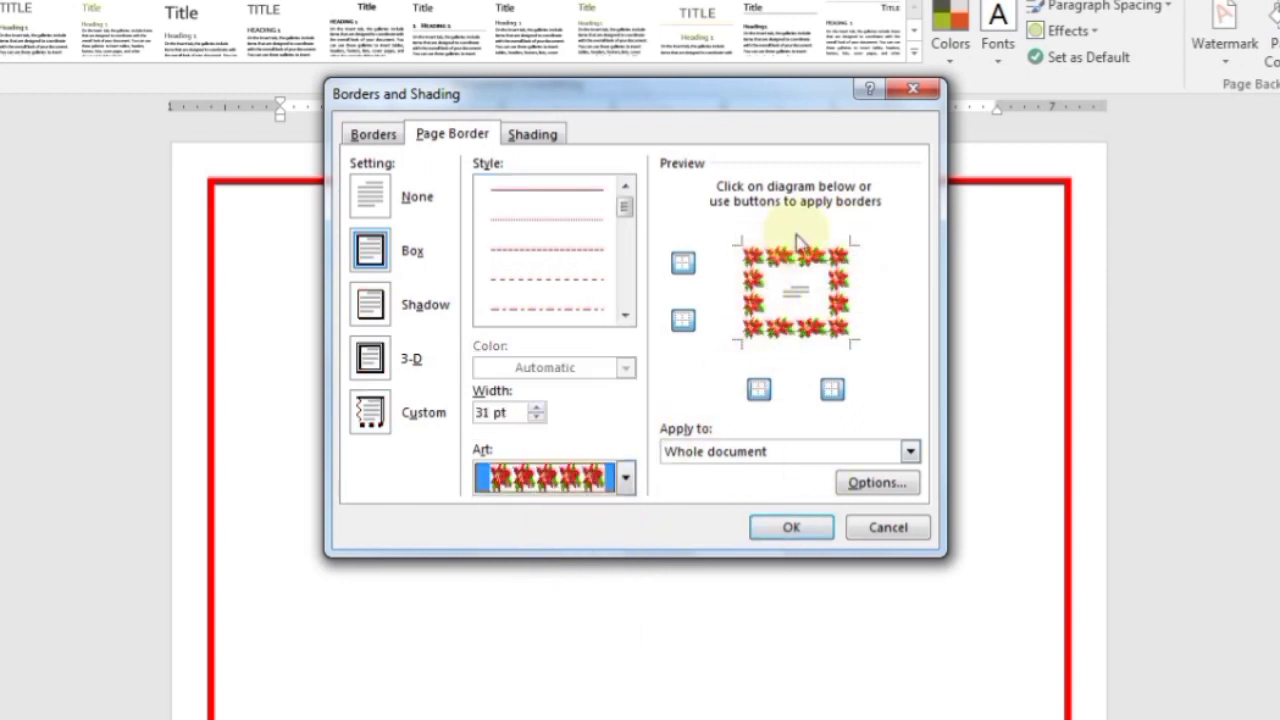
pyautogui.click(777, 528)
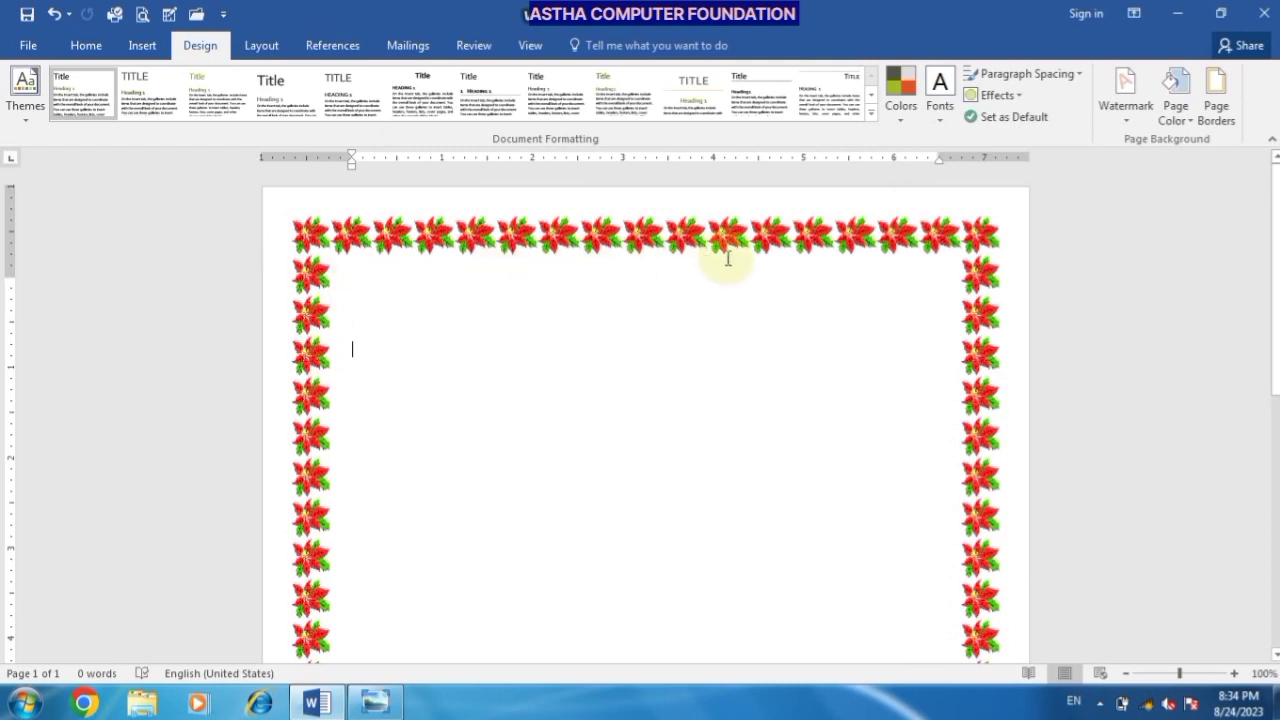
# Reduce the poinsettia art border width to 10 pt.
pyautogui.click(1214, 103)
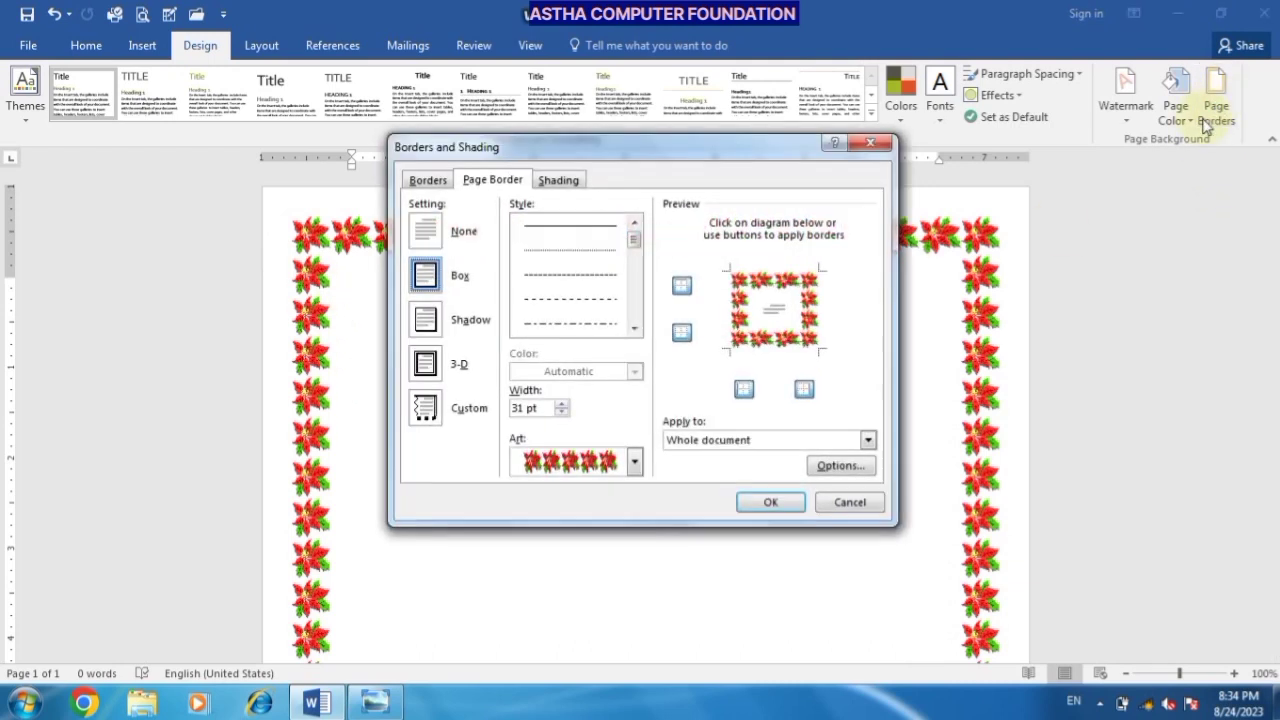
pyautogui.click(562, 412)
pyautogui.click(562, 412)
pyautogui.click(562, 412)
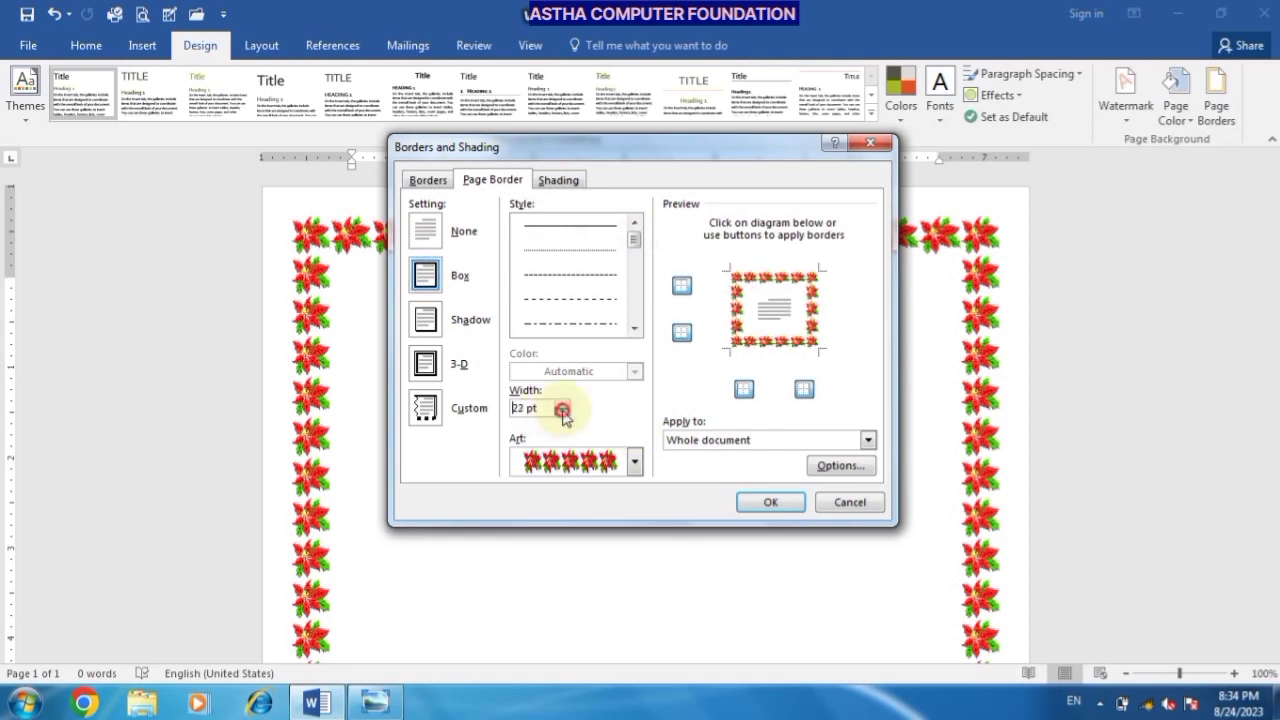
pyautogui.click(562, 412)
pyautogui.click(562, 412)
pyautogui.click(562, 412)
pyautogui.click(562, 412)
pyautogui.click(562, 412)
pyautogui.click(562, 412)
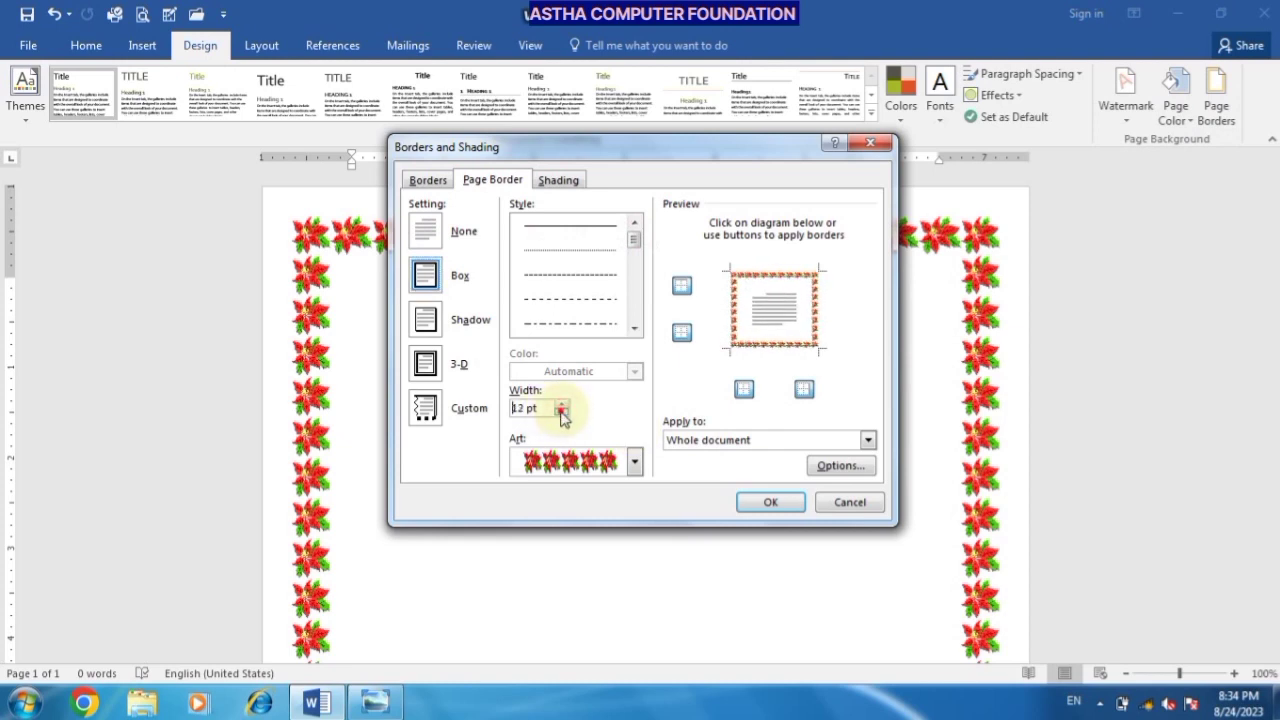
pyautogui.click(562, 412)
pyautogui.click(562, 412)
pyautogui.click(772, 506)
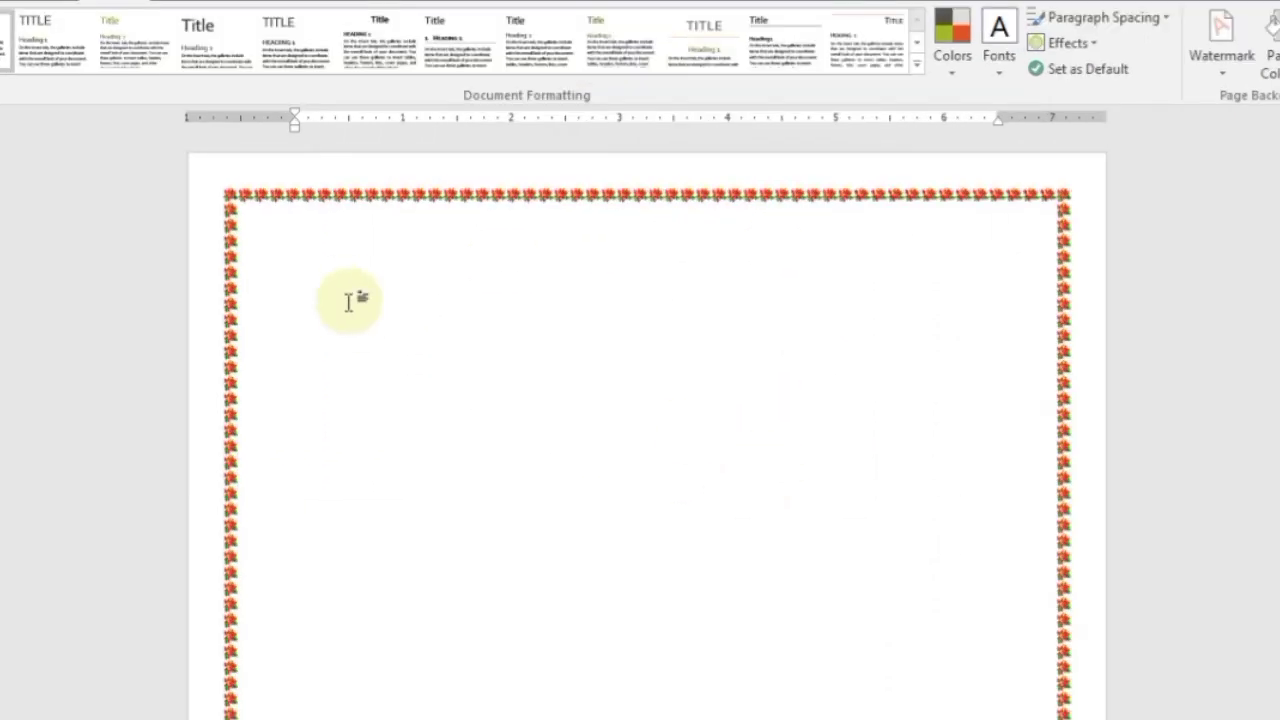
# Check the thinner border and select the empty first paragraph.
pyautogui.scroll(-8, 350, 310)
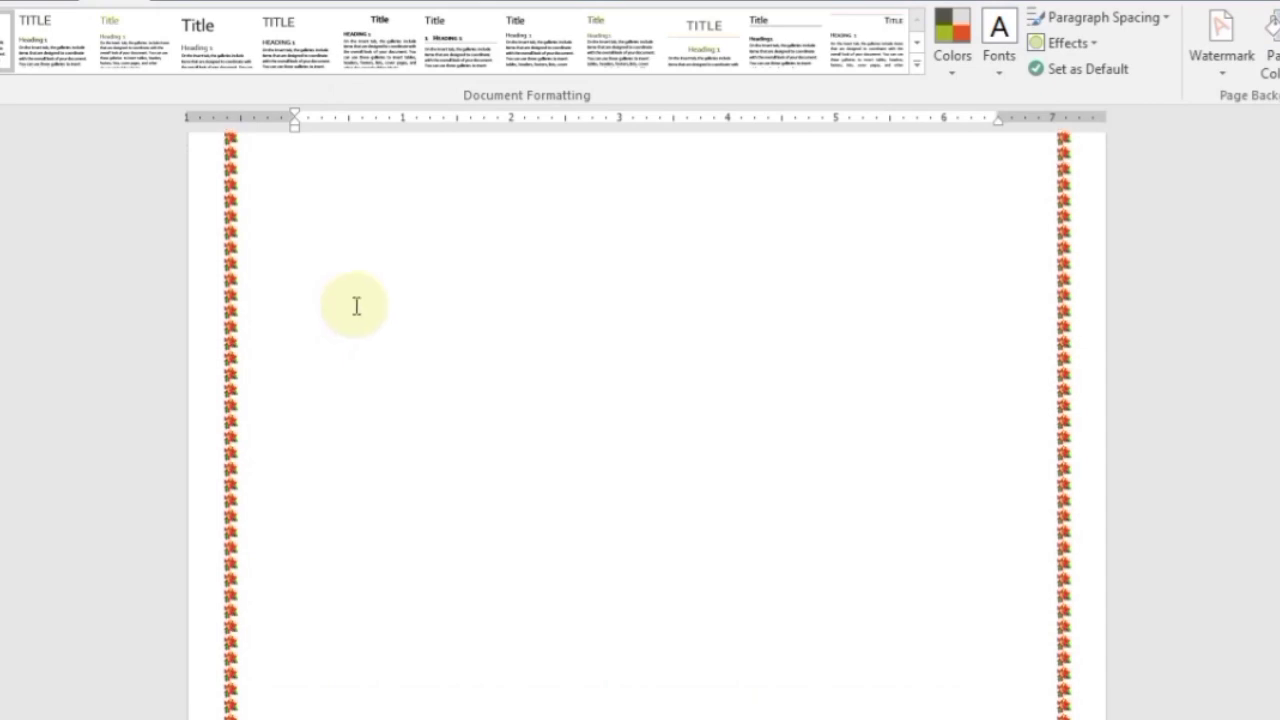
pyautogui.scroll(8, 330, 290)
pyautogui.moveTo(271, 234); pyautogui.dragTo(352, 280)
pyautogui.click(350, 280)
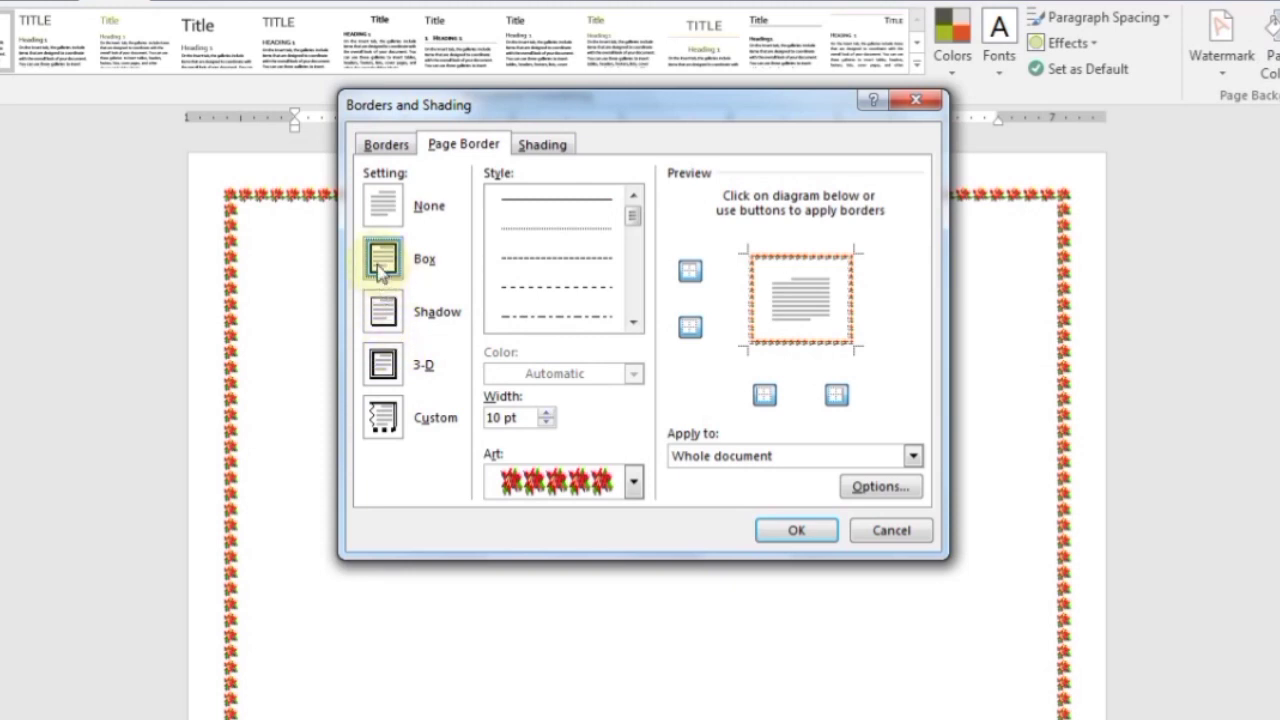
# Give the first paragraph a light blue shading fill.
pyautogui.click(543, 145)
pyautogui.click(497, 199)
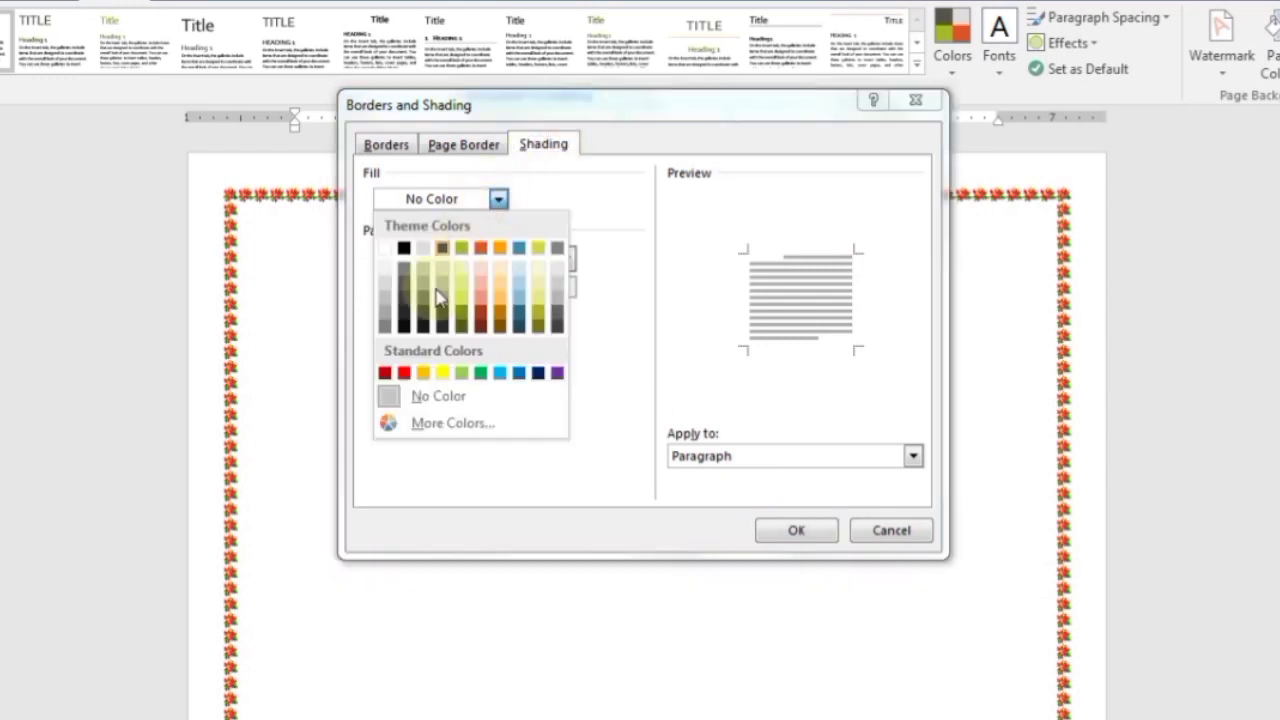
pyautogui.click(500, 376)
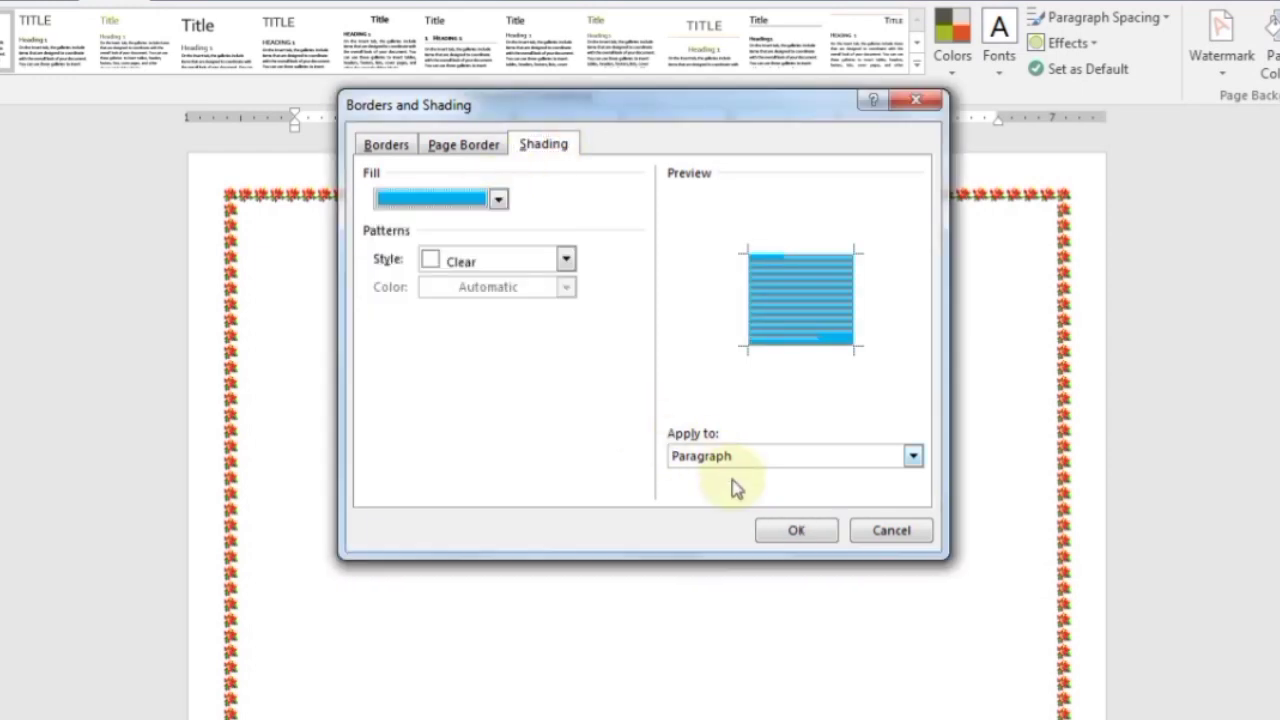
pyautogui.click(790, 530)
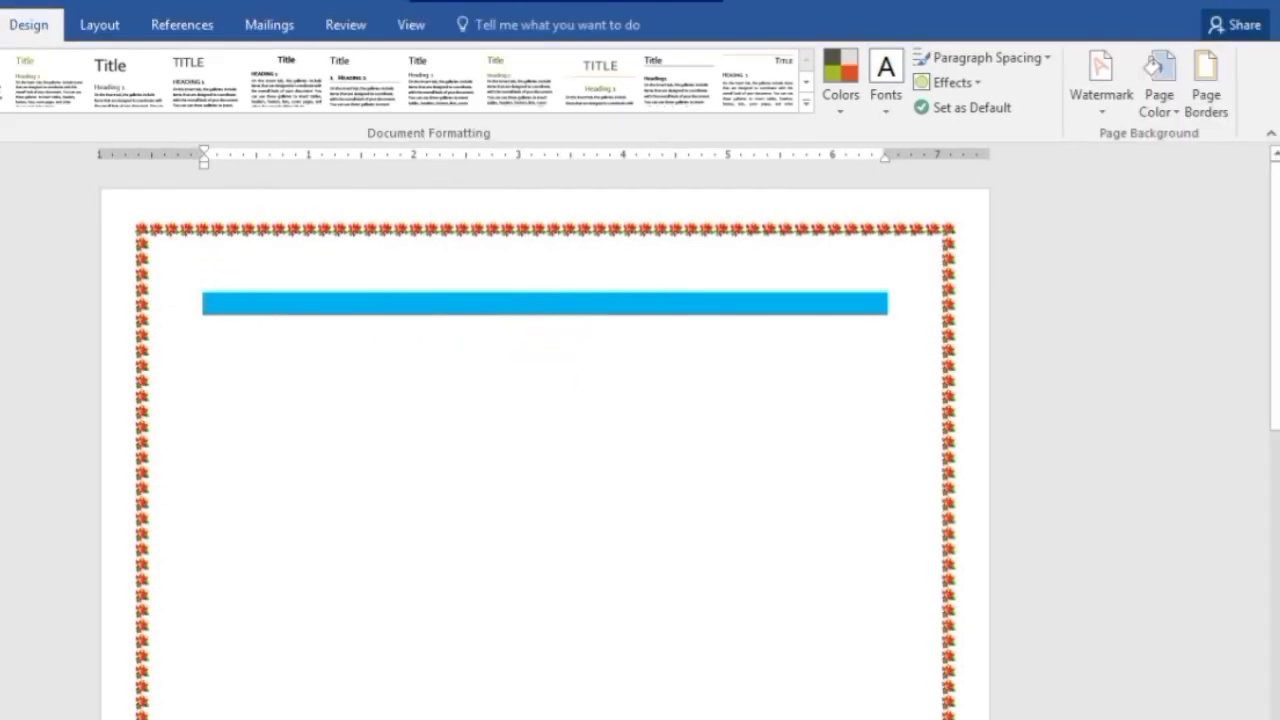
# Type the lines JMBHJKGJGHJ and KL inside the shaded block.
pyautogui.write('JMBHJKGJGHJ')
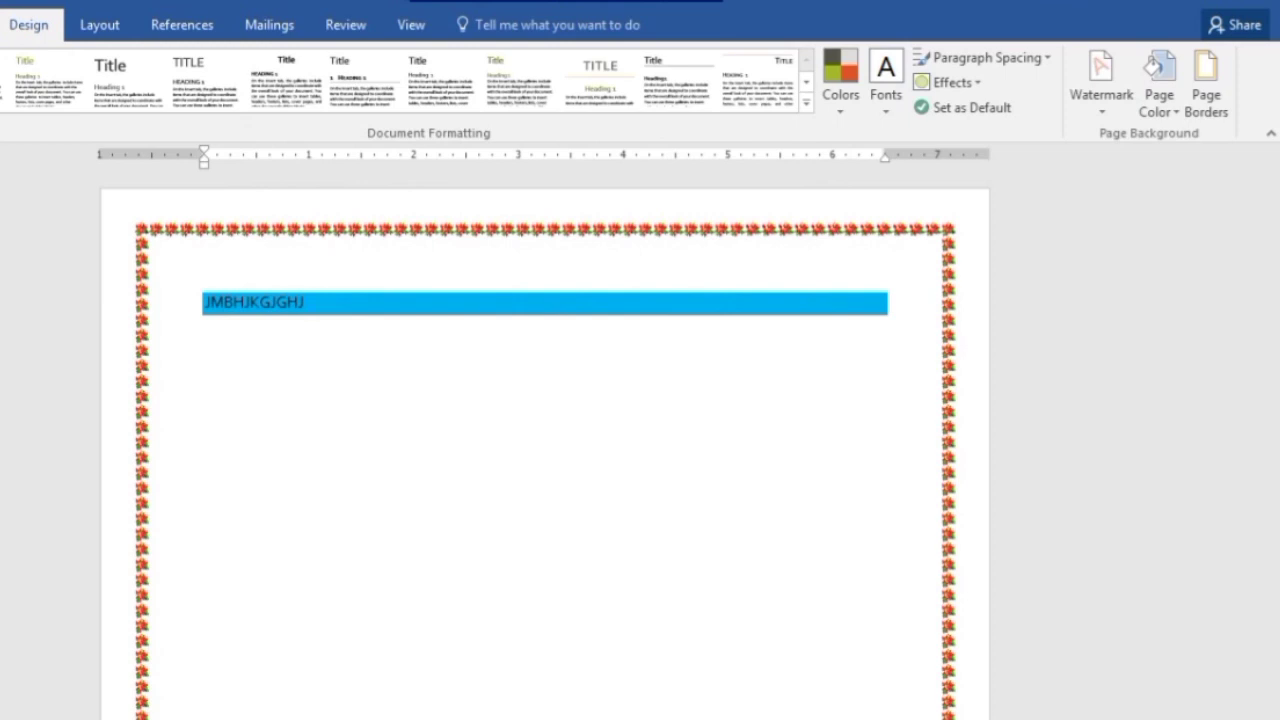
pyautogui.press('Return')
pyautogui.write('KLHIUL')
pyautogui.press('Return')
pyautogui.write('KGKHJ')
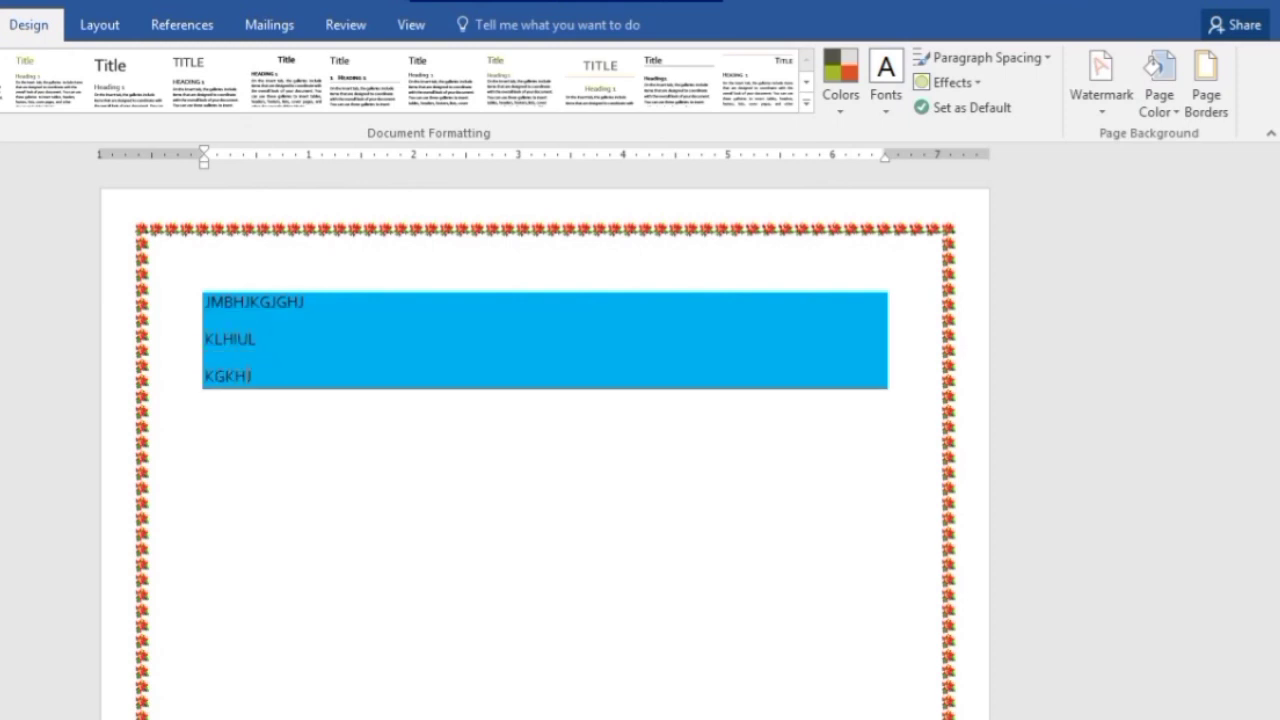
# Give the shaded paragraphs a red 80% pattern over the blue fill so the block looks solid red.
pyautogui.click(1205, 85)
pyautogui.click(444, 180)
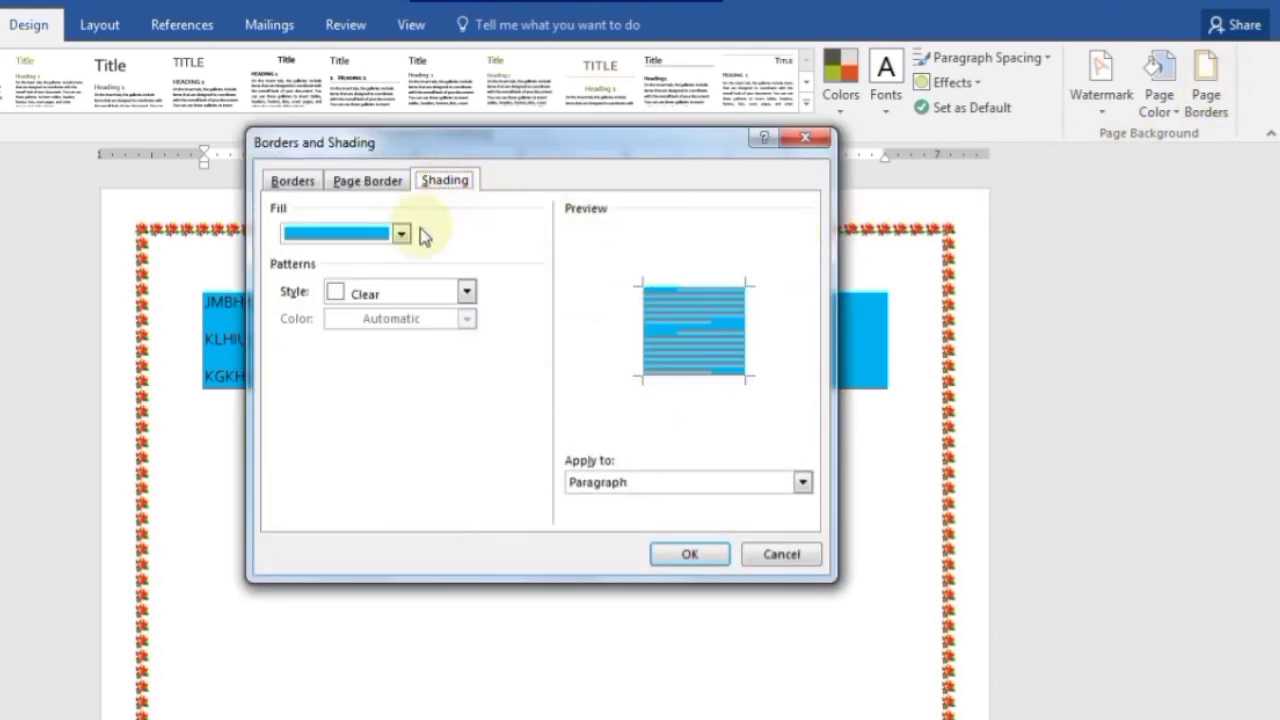
pyautogui.click(407, 303)
pyautogui.click(345, 411)
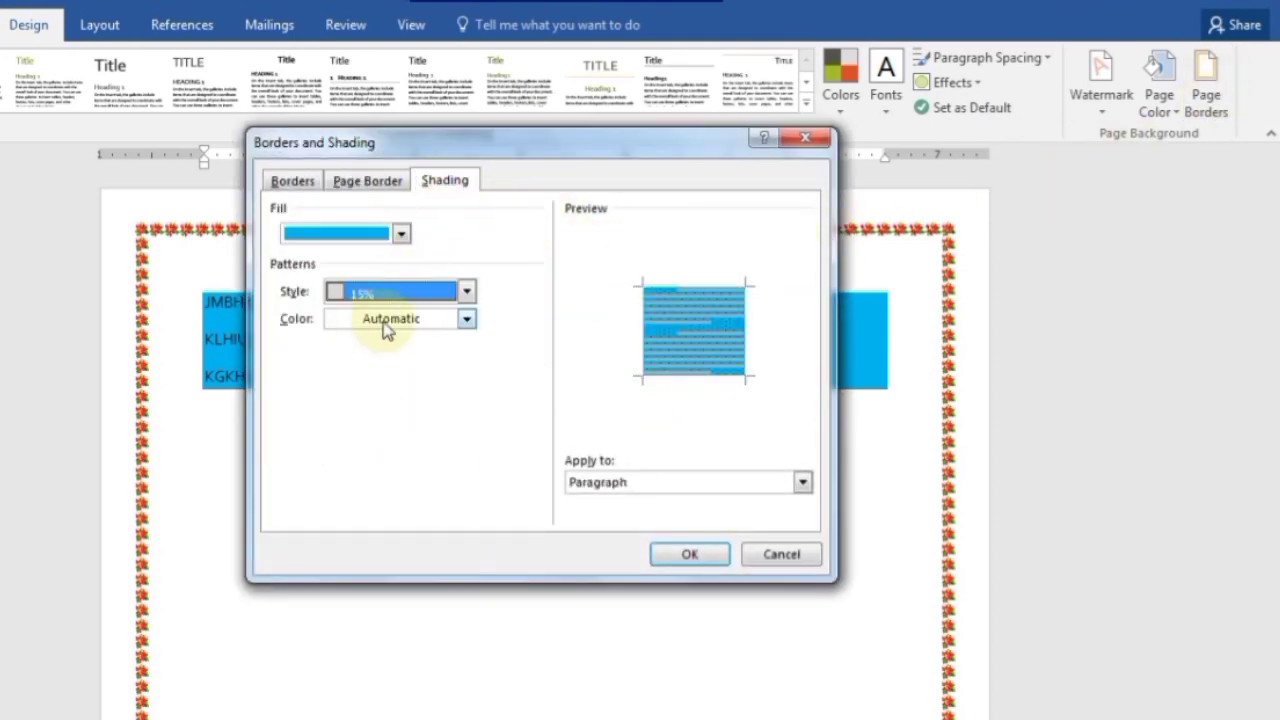
pyautogui.click(388, 320)
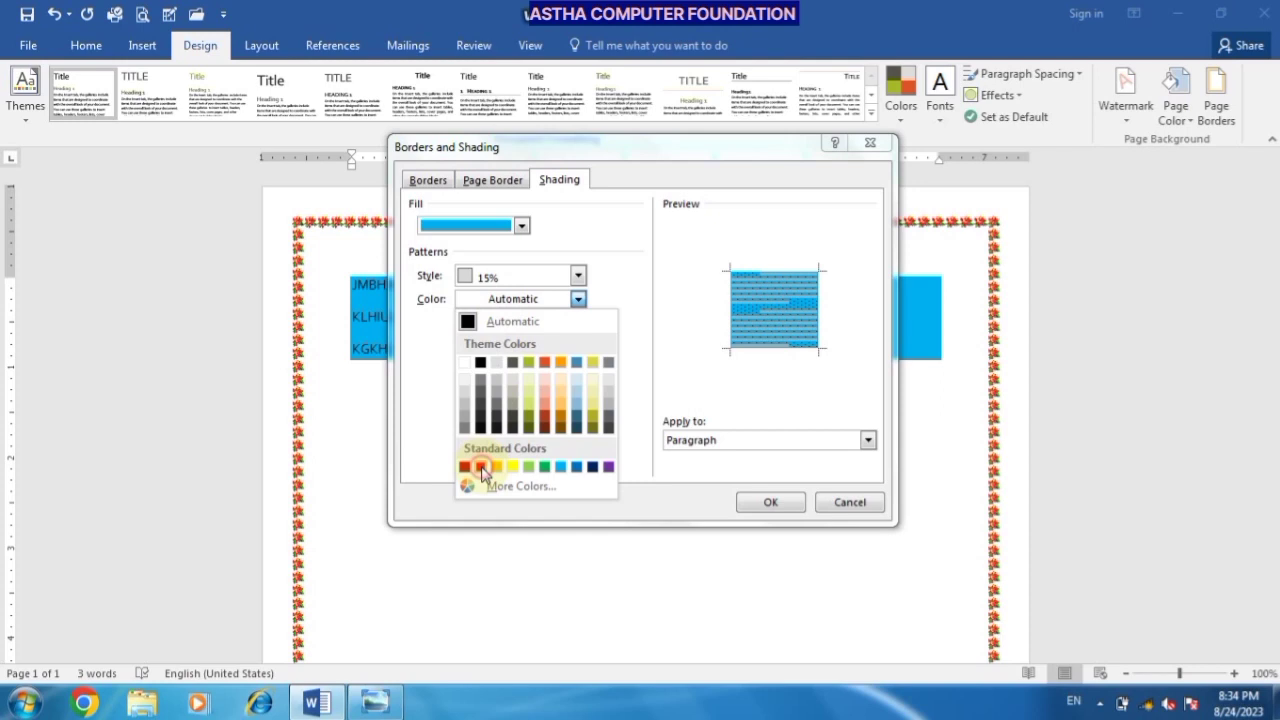
pyautogui.click(481, 467)
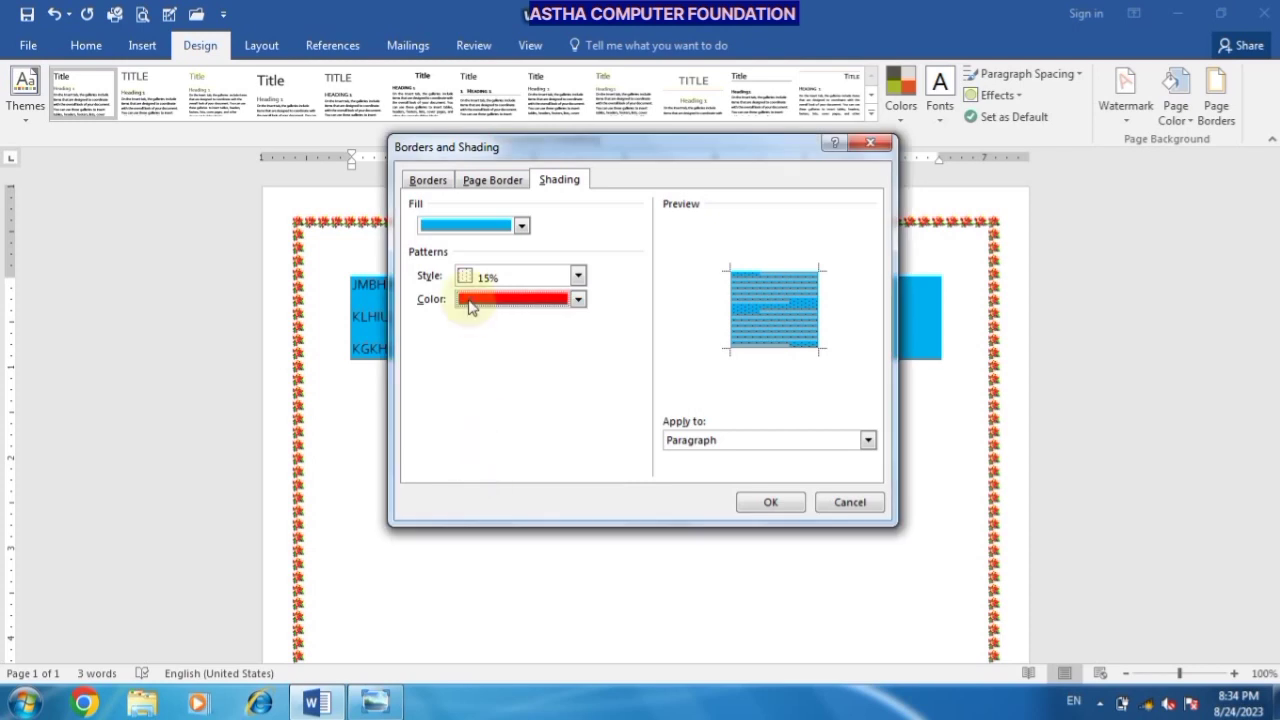
pyautogui.click(578, 275)
pyautogui.moveTo(580, 318); pyautogui.dragTo(582, 366)
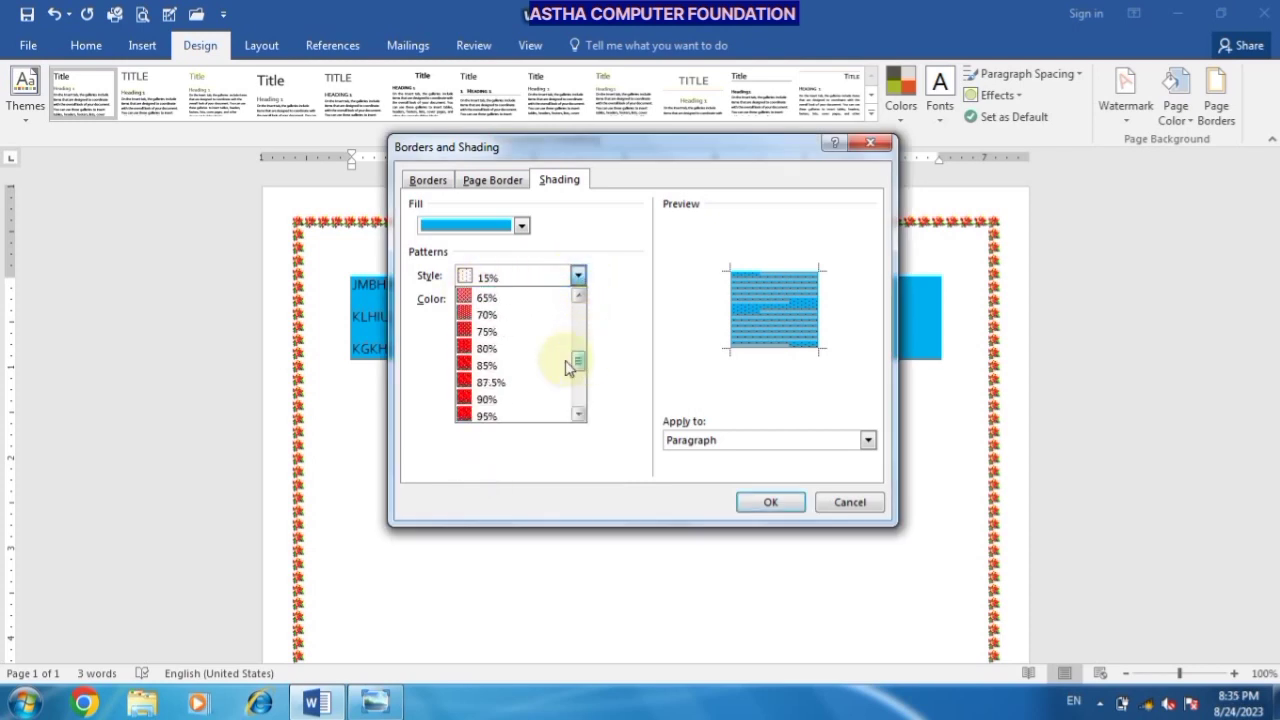
pyautogui.click(481, 348)
pyautogui.click(768, 502)
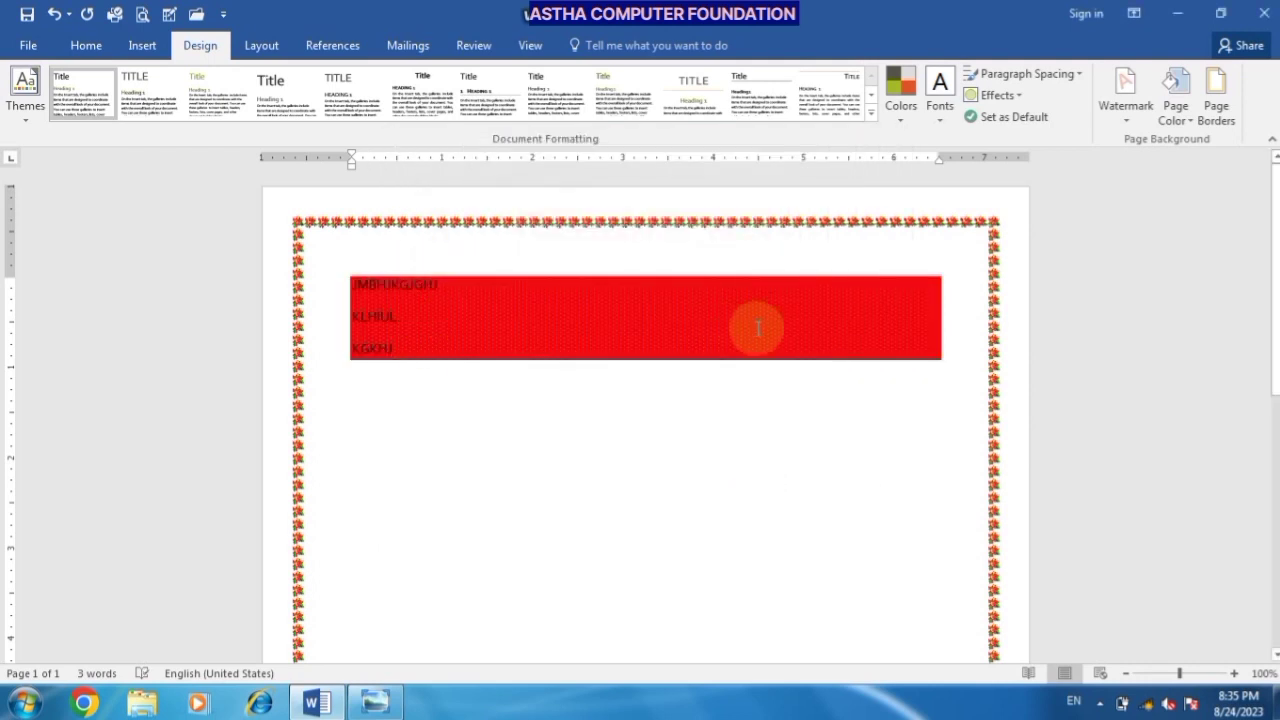
# Set the shading pattern style to Clear and the fill to No Color for the three lines.
pyautogui.click(1214, 100)
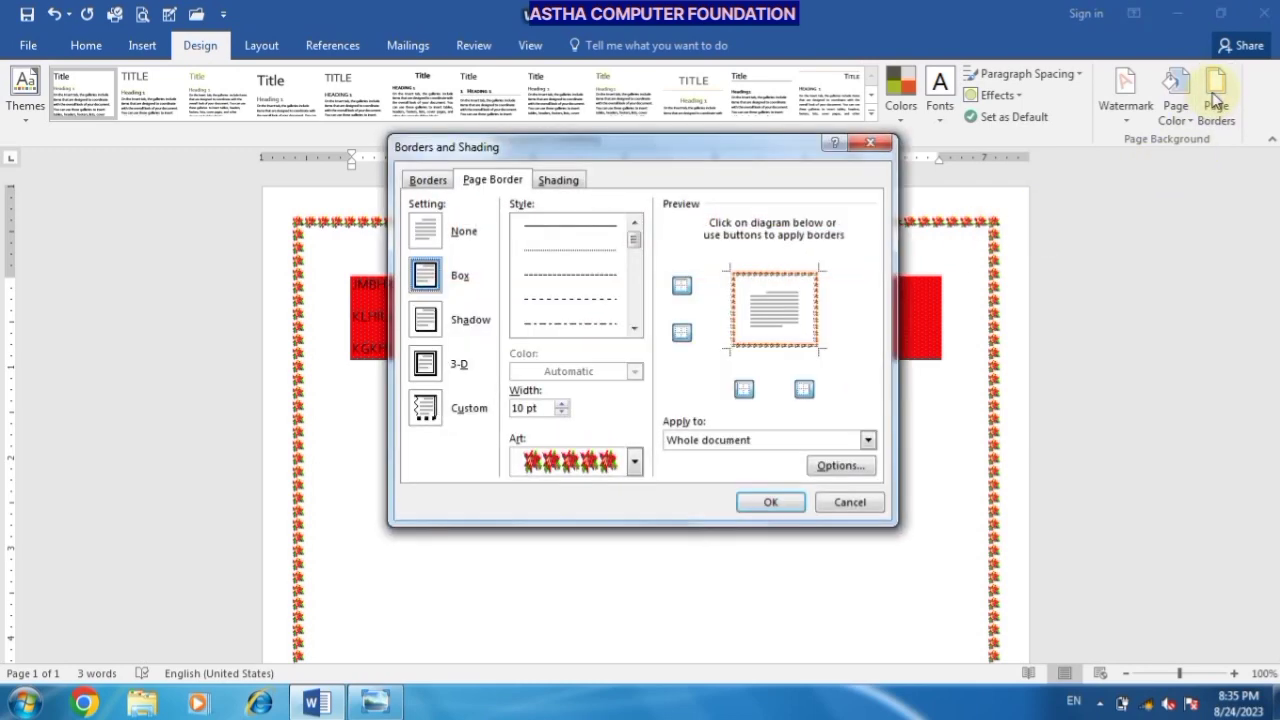
pyautogui.click(560, 181)
pyautogui.click(577, 279)
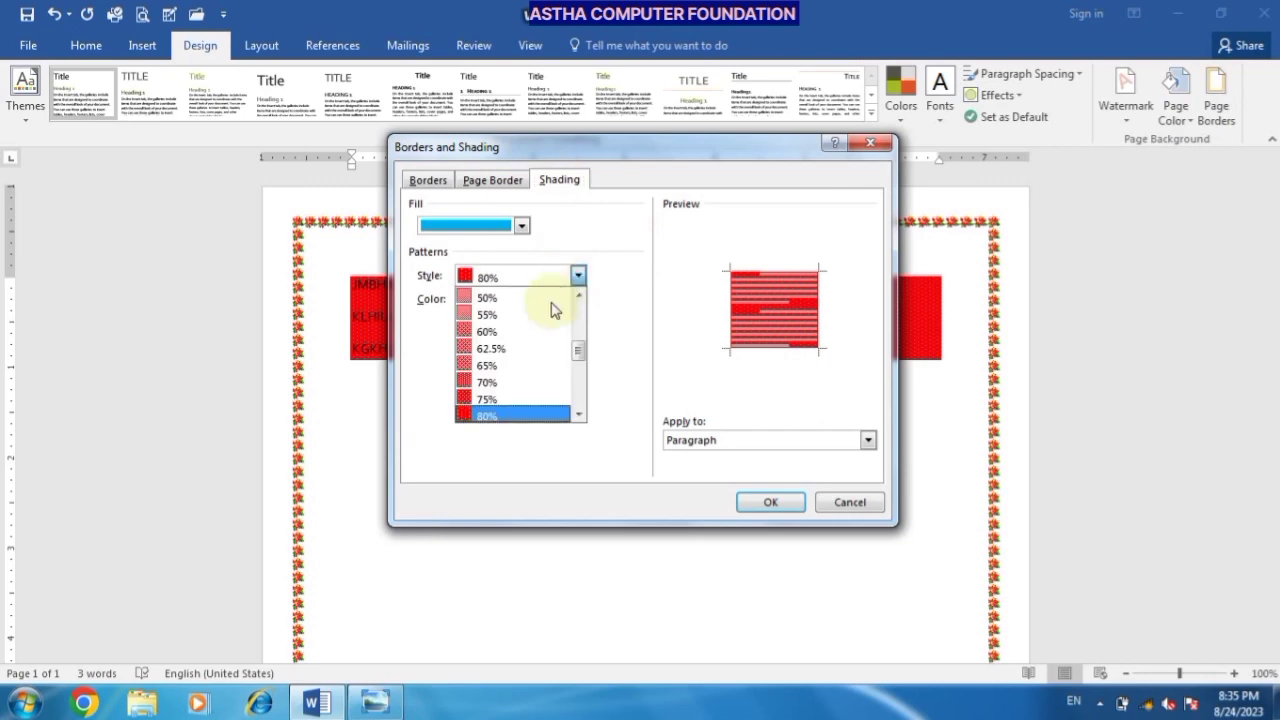
pyautogui.moveTo(580, 347); pyautogui.dragTo(577, 305)
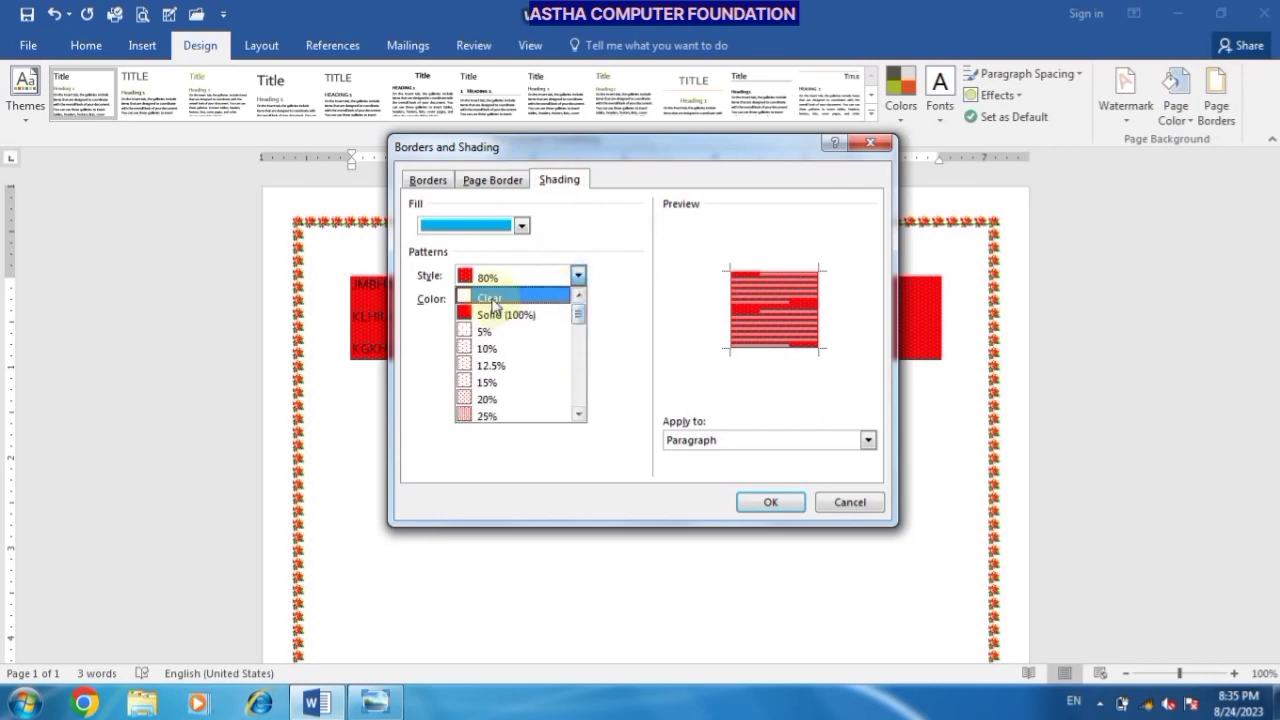
pyautogui.click(493, 298)
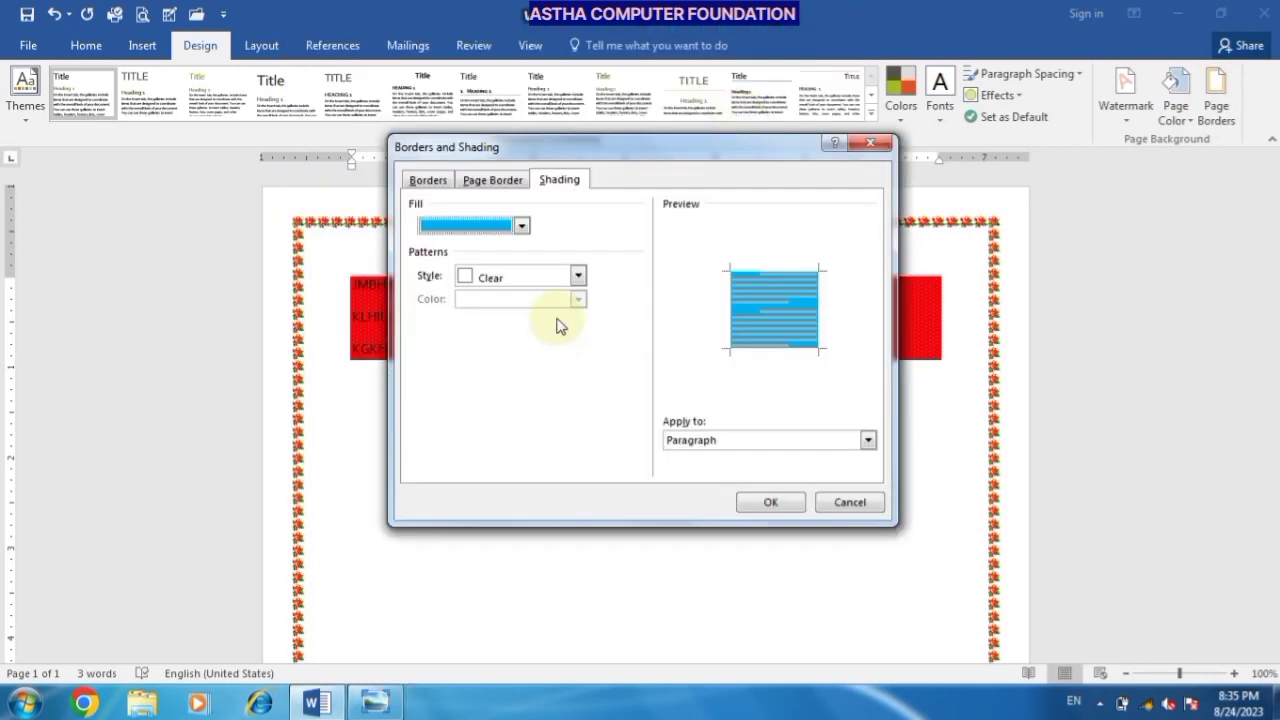
pyautogui.click(576, 276)
pyautogui.click(512, 297)
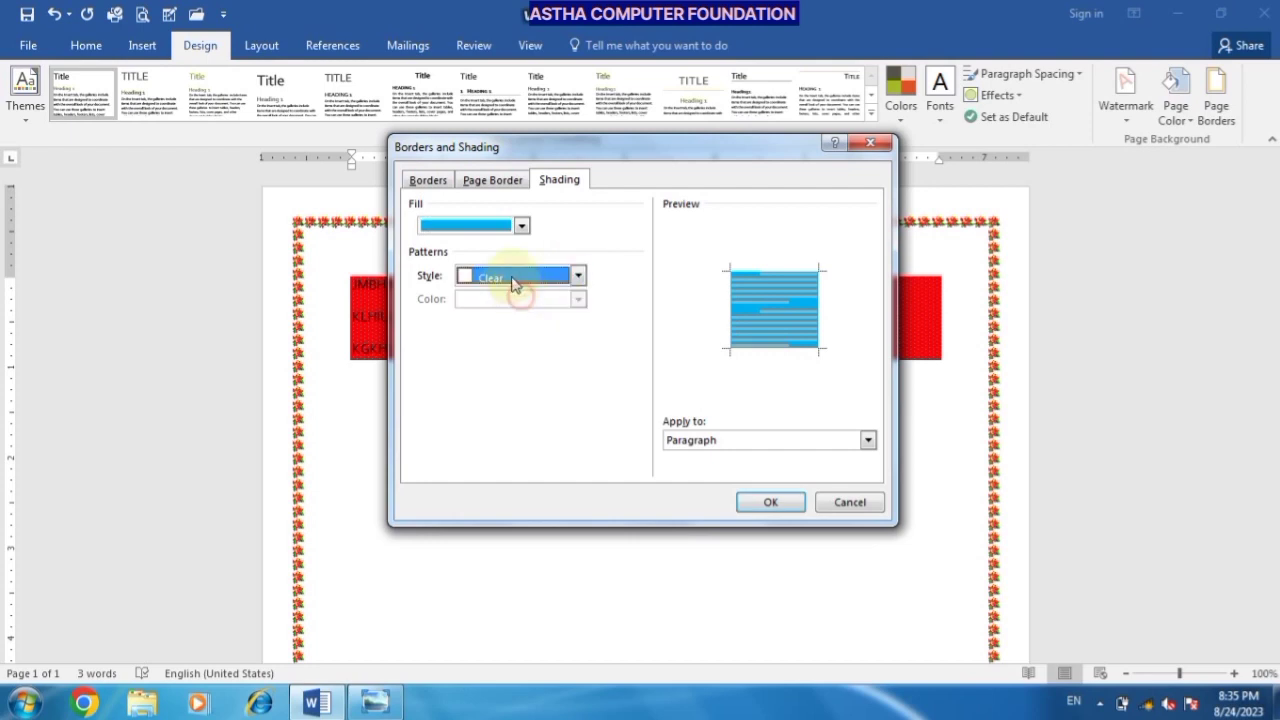
pyautogui.click(521, 225)
pyautogui.click(457, 392)
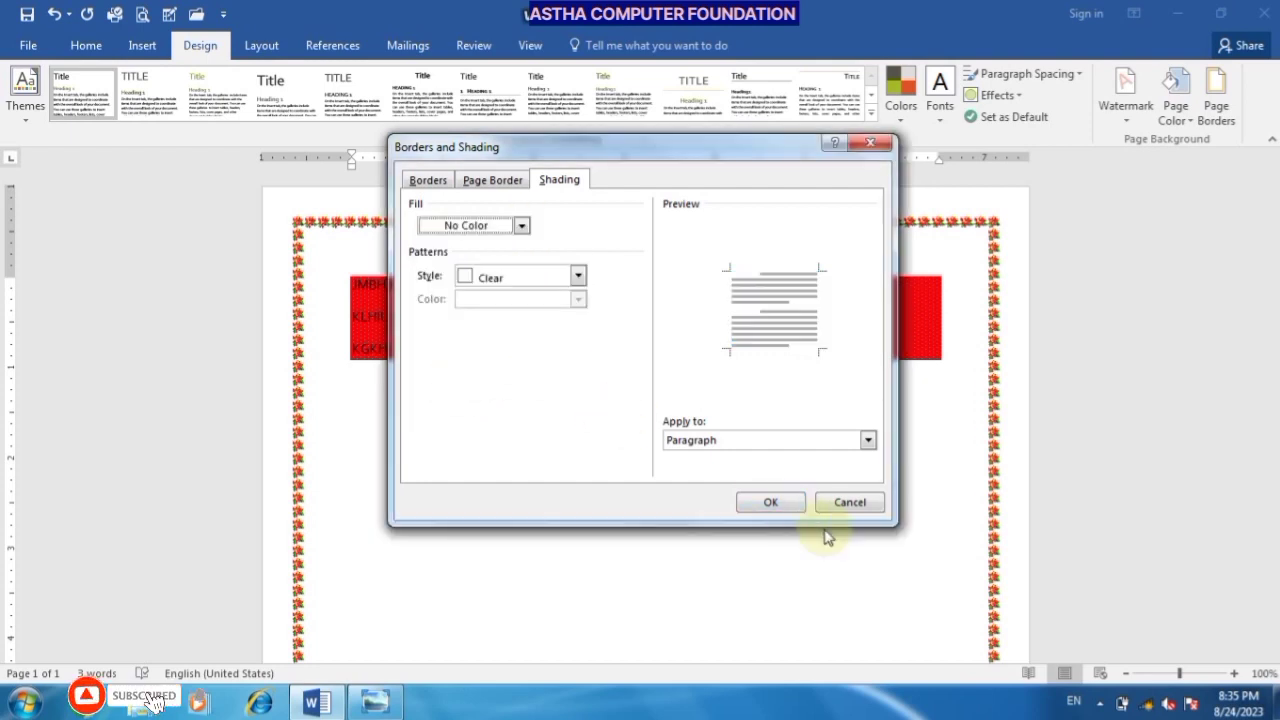
pyautogui.click(770, 505)
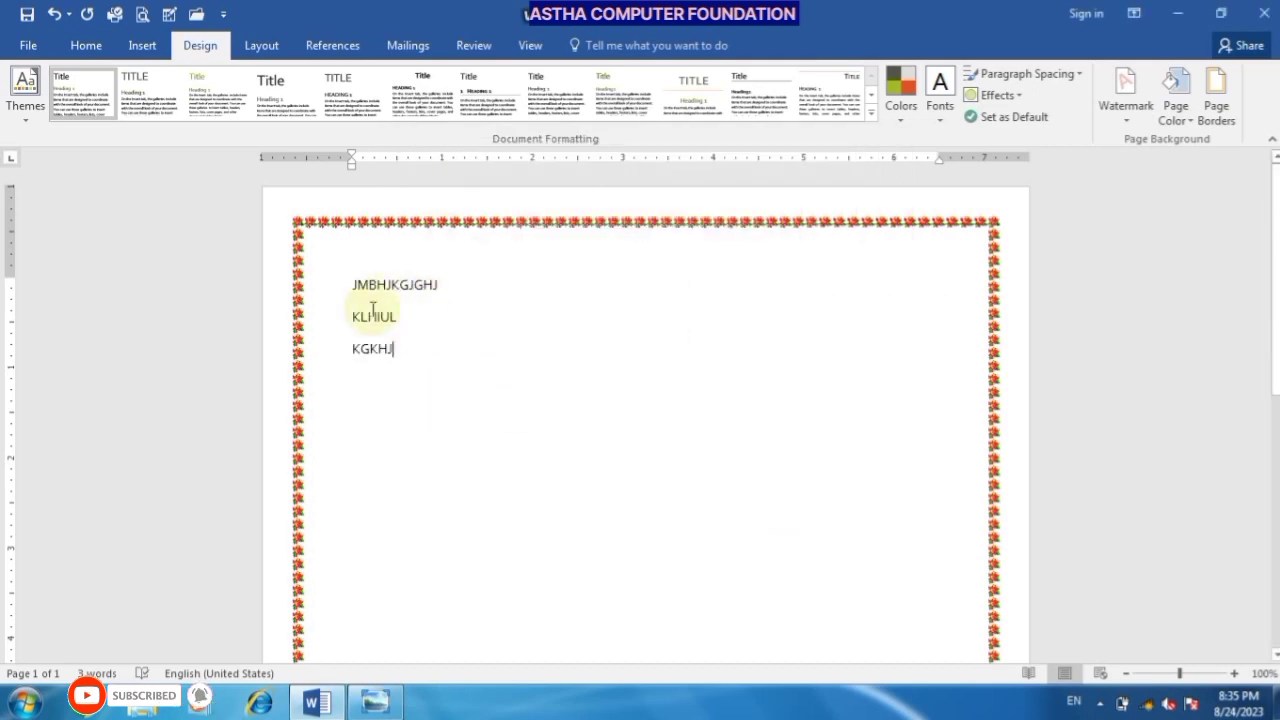
# Set the page border to None, then select the three text lines.
pyautogui.click(1218, 95)
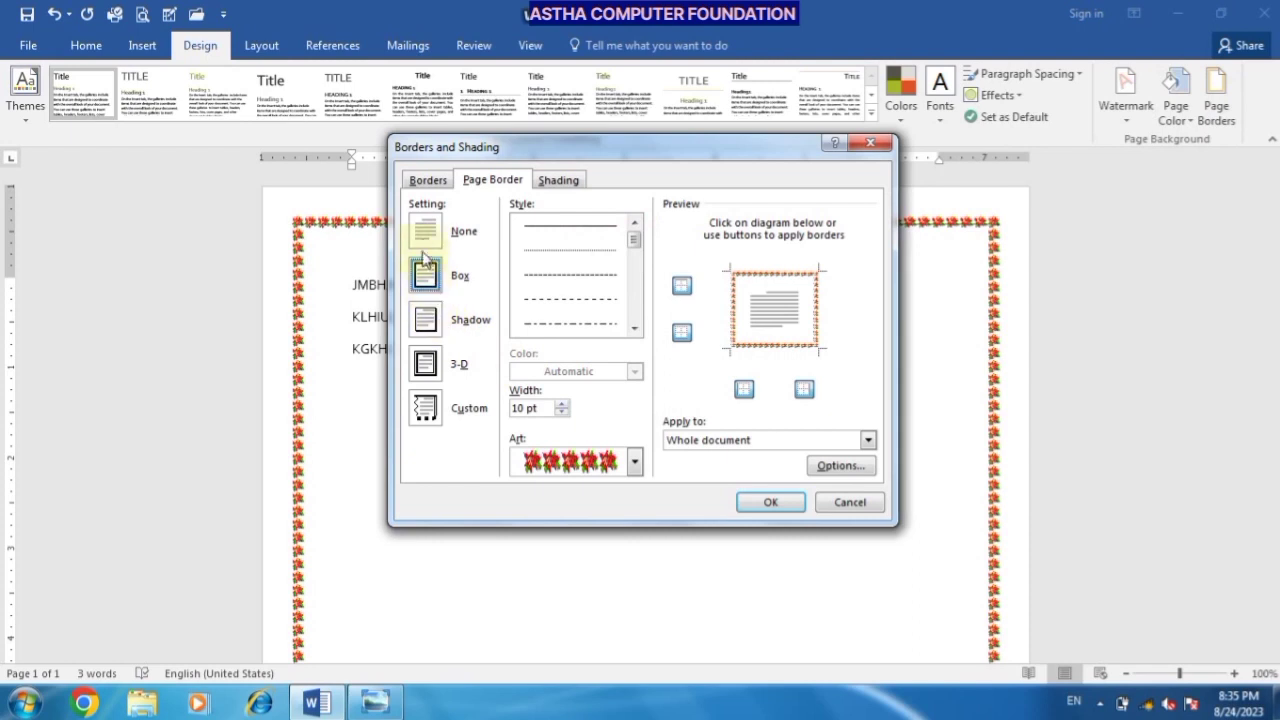
pyautogui.click(428, 233)
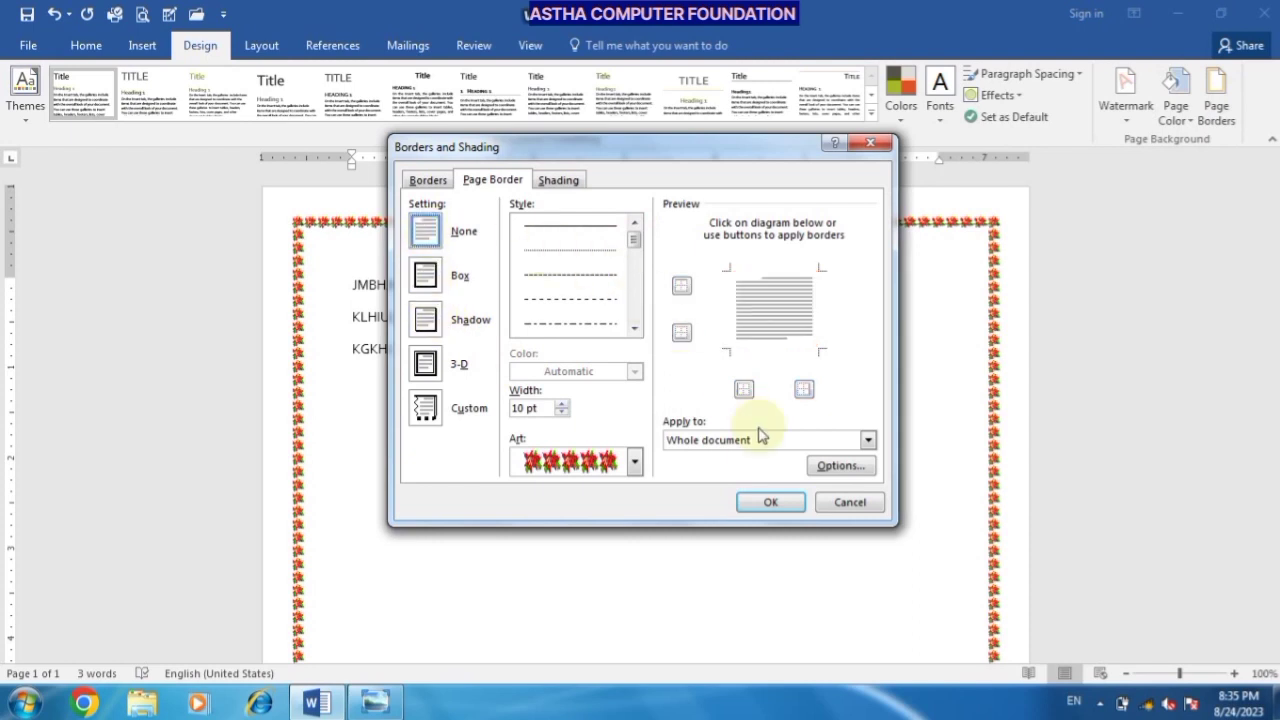
pyautogui.click(760, 505)
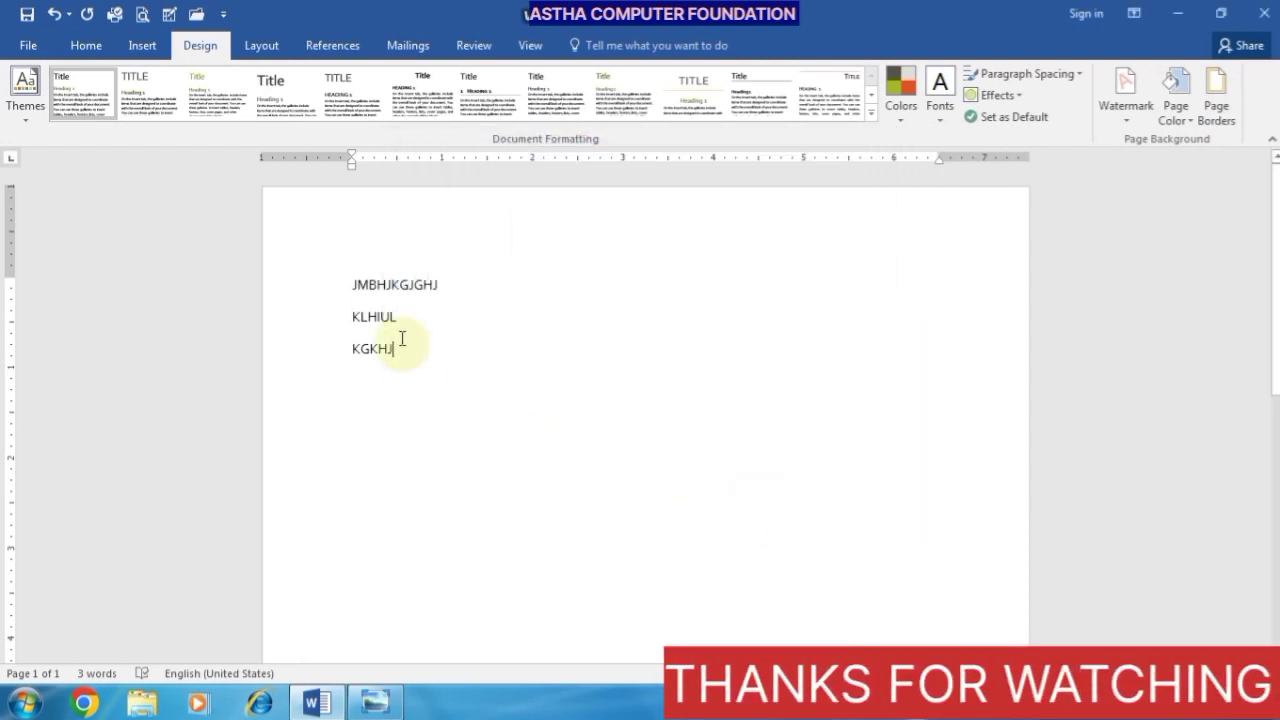
pyautogui.moveTo(428, 342); pyautogui.dragTo(360, 285)
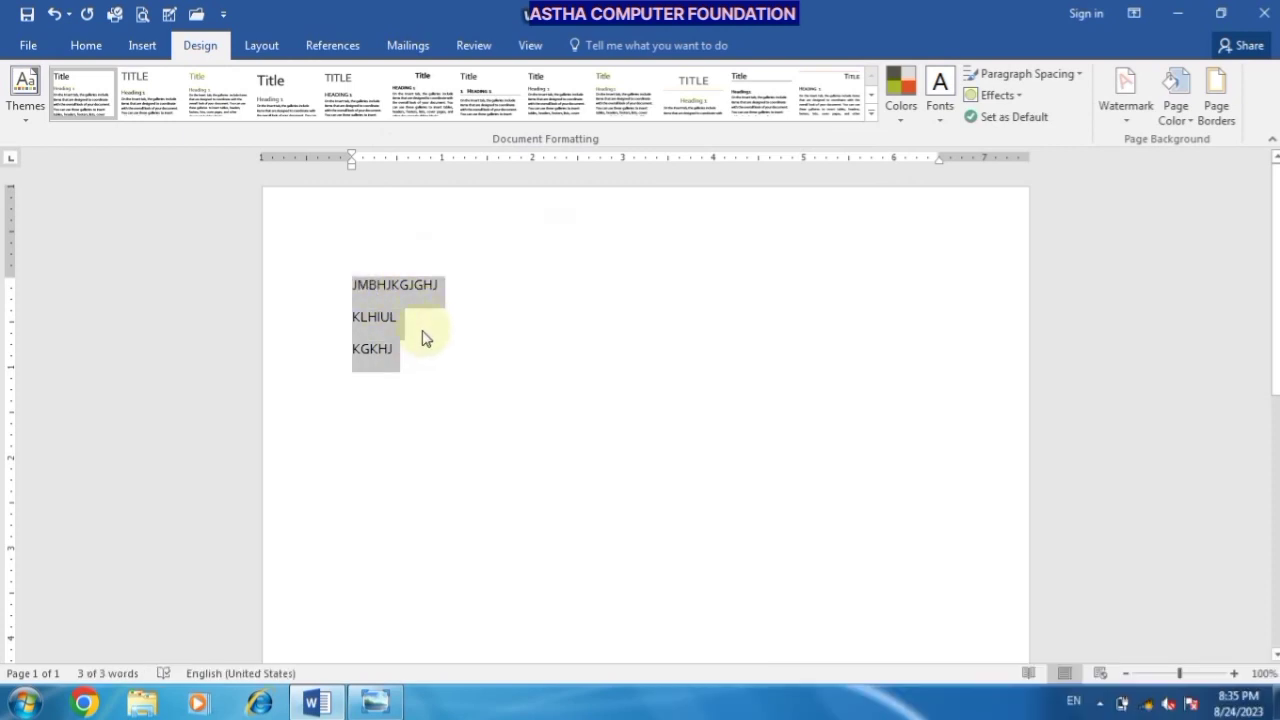